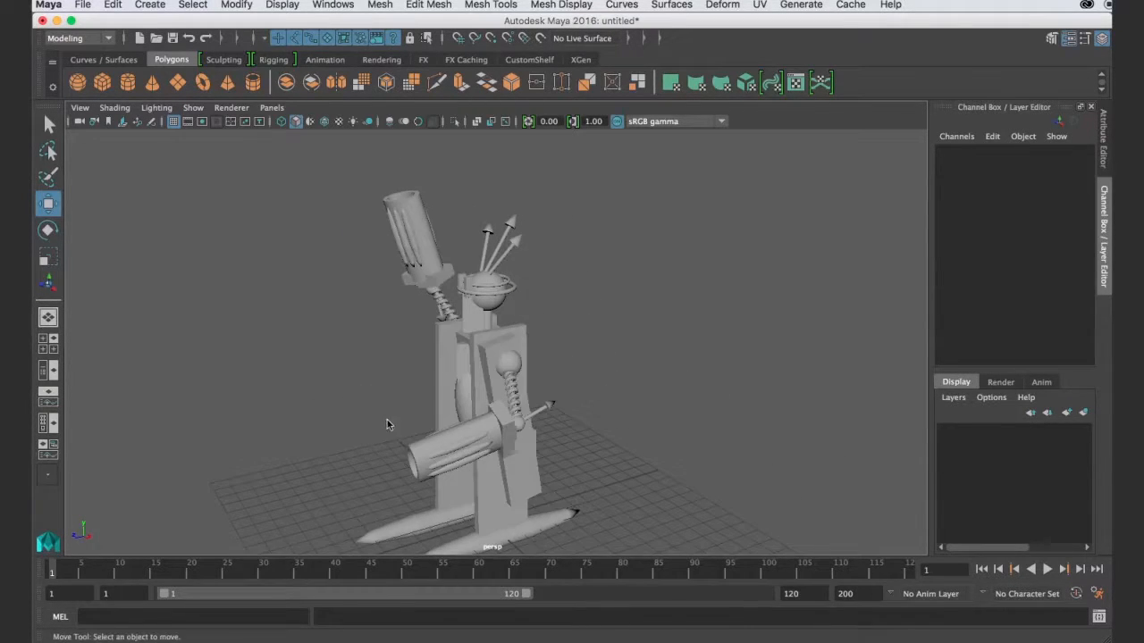
# Examine the finished robot model from several angles, including the slab-shaped body plates and their arrangement around the torso
pyautogui.scroll(5, 492, 349)
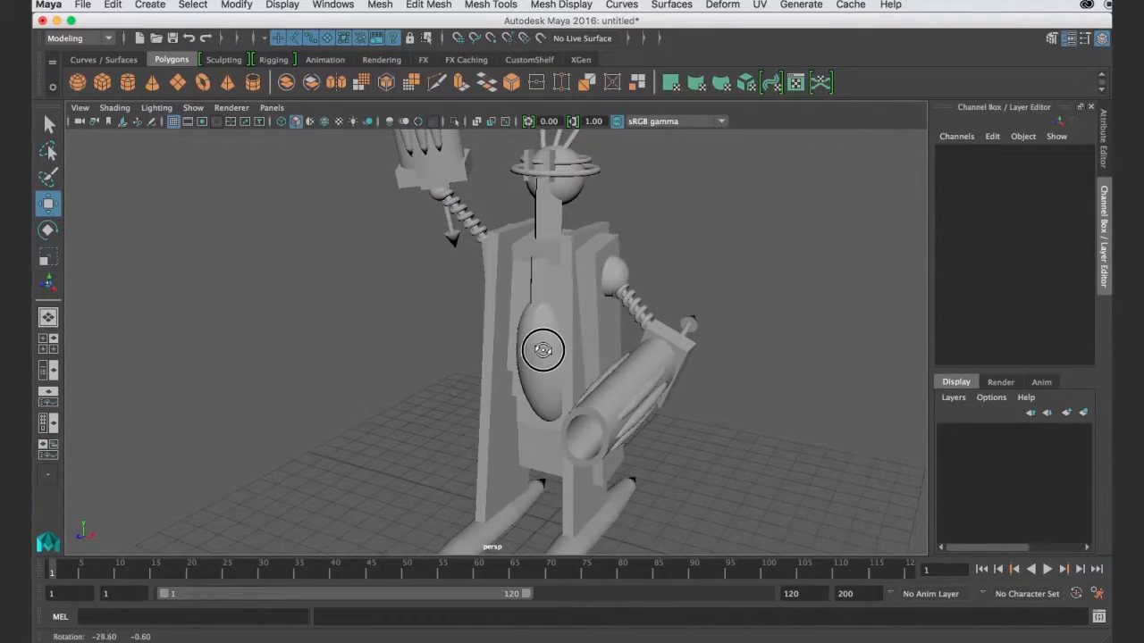
pyautogui.keyDown('alt'); pyautogui.moveTo(580, 334); pyautogui.dragTo(482, 350, button='right'); pyautogui.keyUp('alt')
pyautogui.keyDown('alt'); pyautogui.moveTo(483, 350); pyautogui.dragTo(426, 388); pyautogui.keyUp('alt')
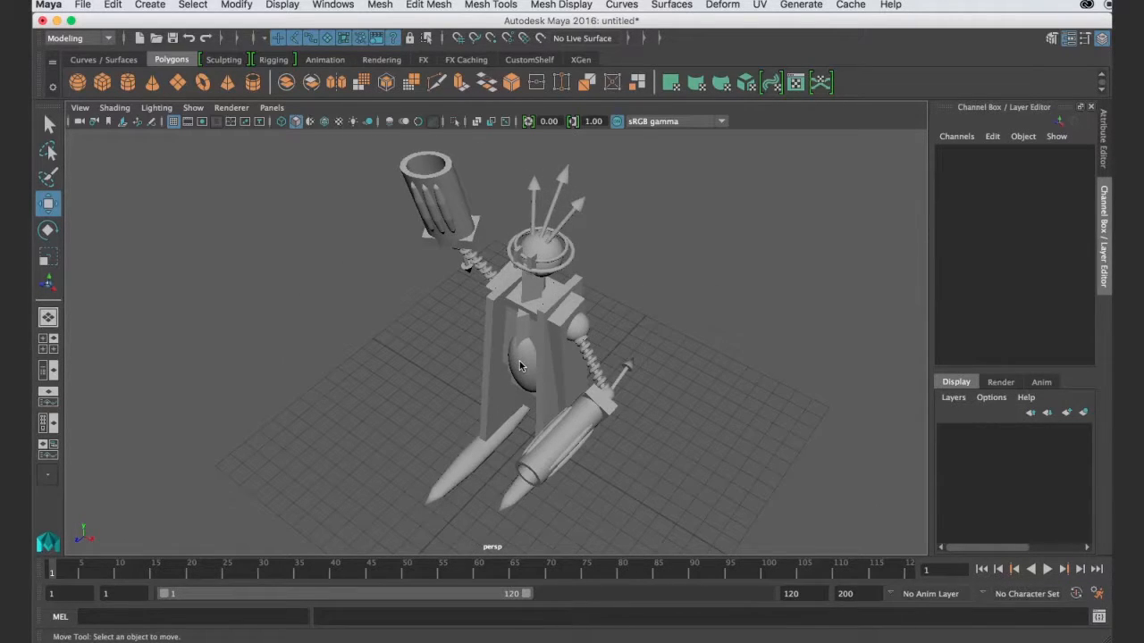
pyautogui.scroll(3, 539, 352)
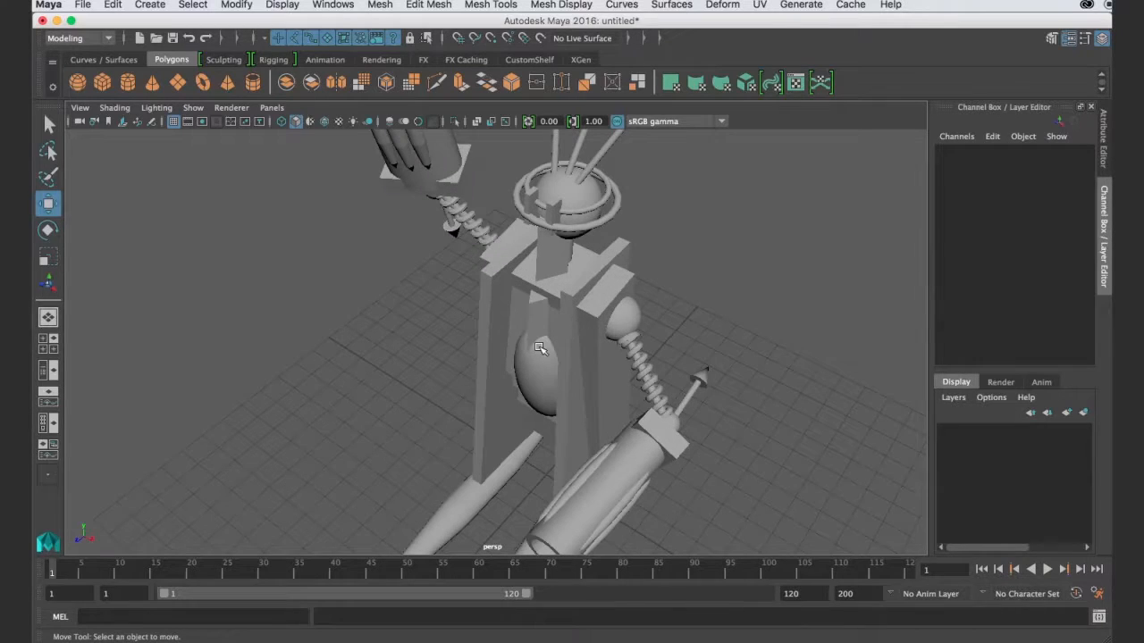
pyautogui.click(607, 307)
pyautogui.click(589, 286)
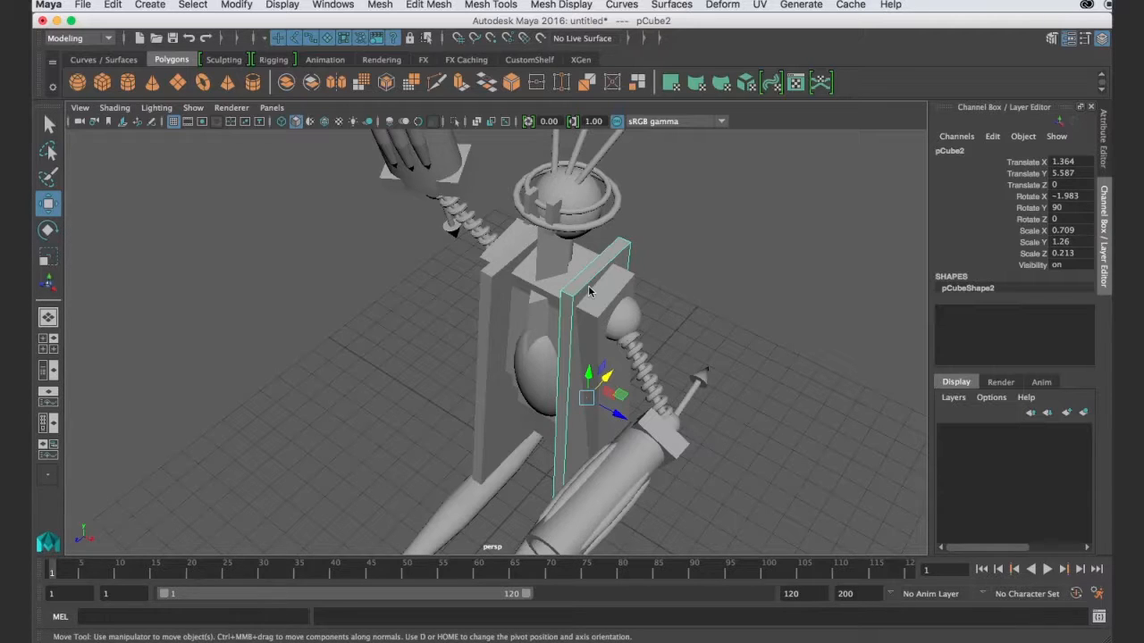
pyautogui.keyDown('alt'); pyautogui.moveTo(552, 299); pyautogui.dragTo(581, 237); pyautogui.keyUp('alt')
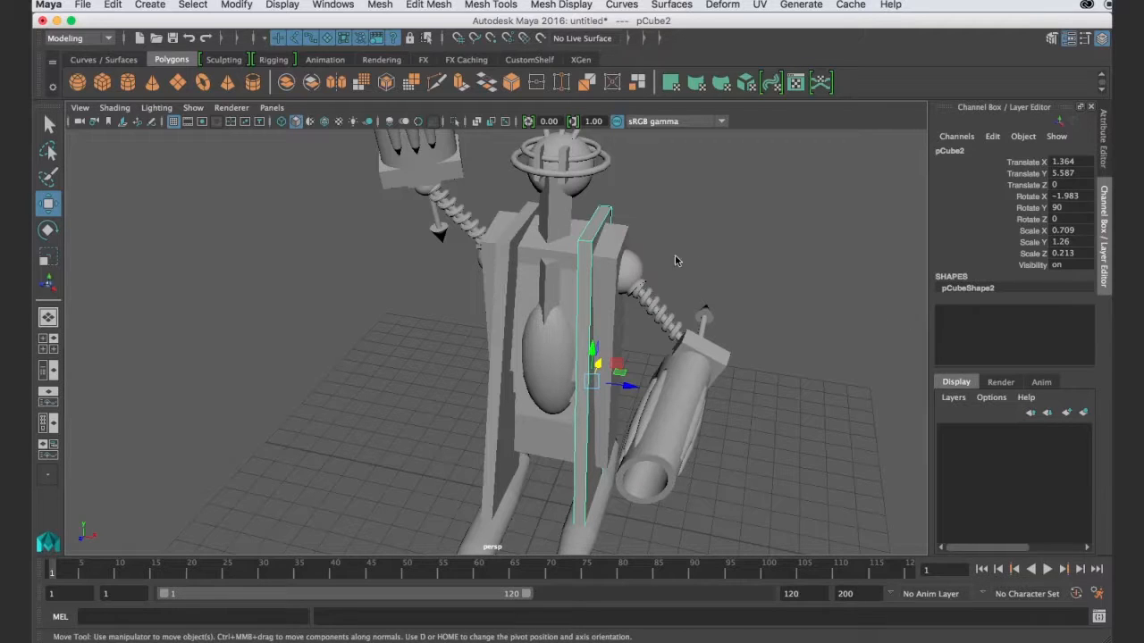
pyautogui.keyDown('alt'); pyautogui.moveTo(650, 312); pyautogui.dragTo(536, 350); pyautogui.keyUp('alt')
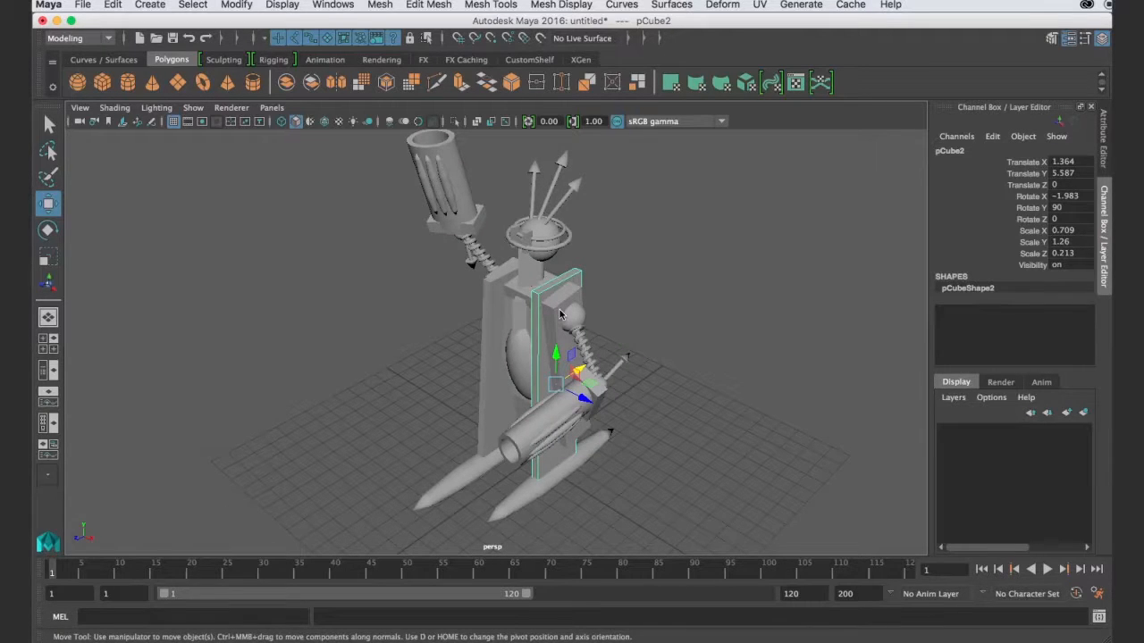
pyautogui.scroll(4, 560, 314)
pyautogui.scroll(-7, 550, 348)
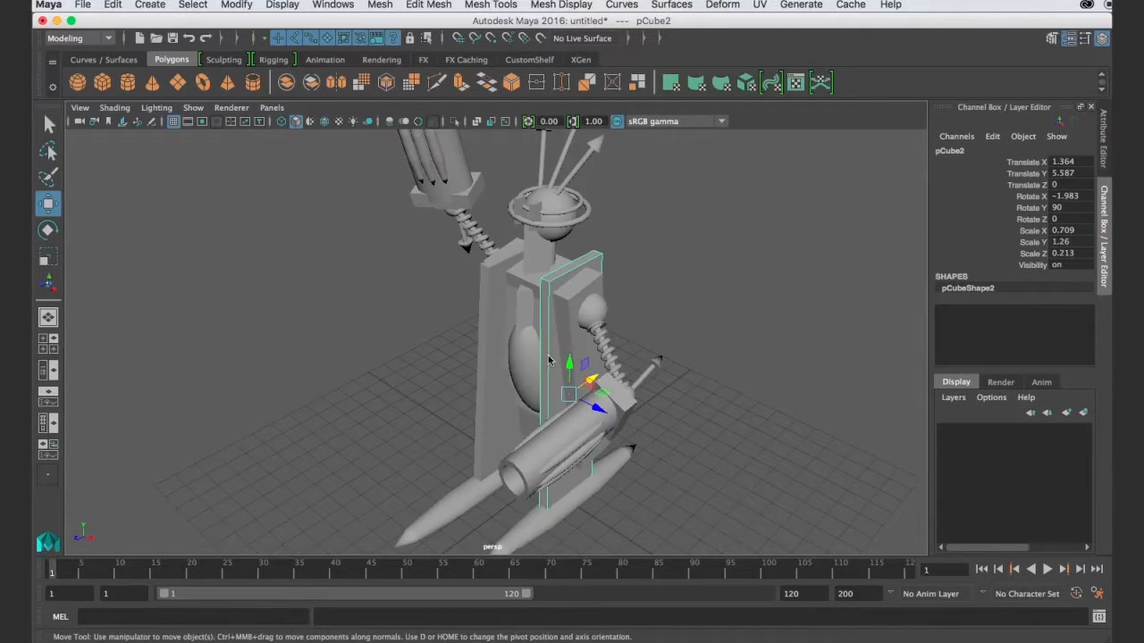
# Delete the whole robot model to leave an empty scene
pyautogui.keyDown('alt'); pyautogui.moveTo(547, 357); pyautogui.dragTo(597, 315); pyautogui.keyUp('alt')
pyautogui.moveTo(588, 181); pyautogui.dragTo(384, 490)
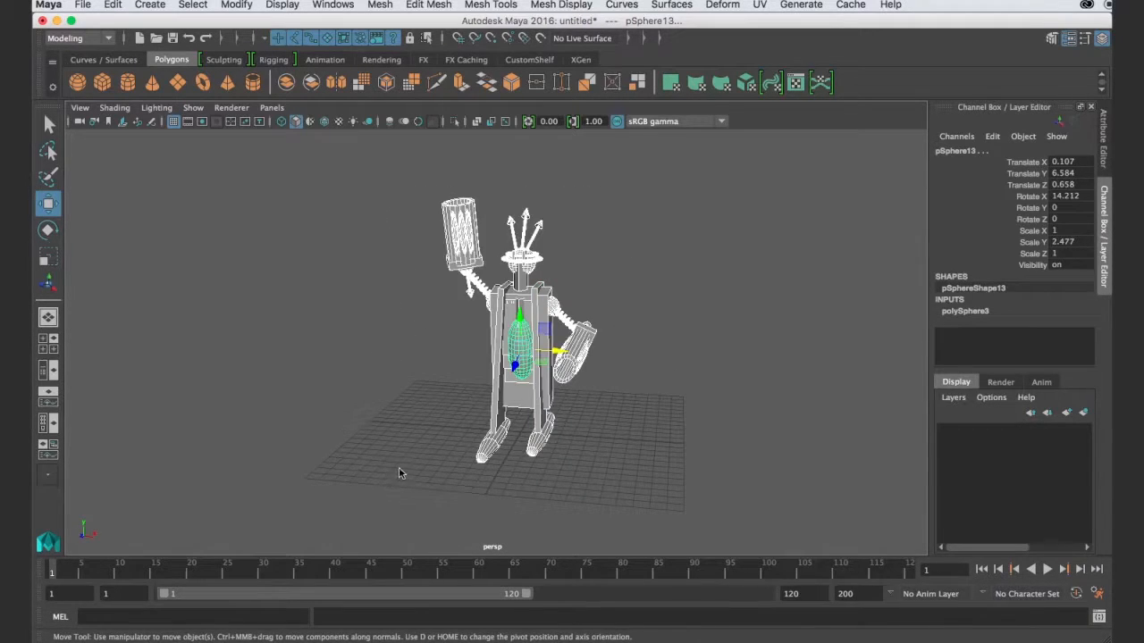
pyautogui.press('Delete')
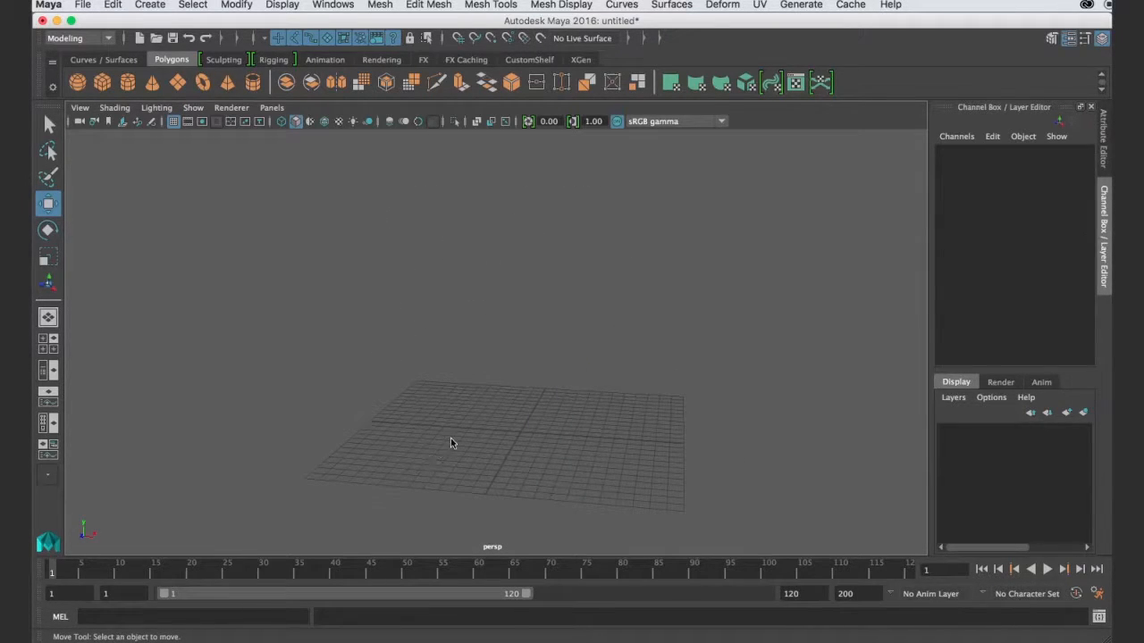
# Detach the Polygon Primitives list as a floating palette and place it beside the modeling grid
pyautogui.scroll(3, 450, 443)
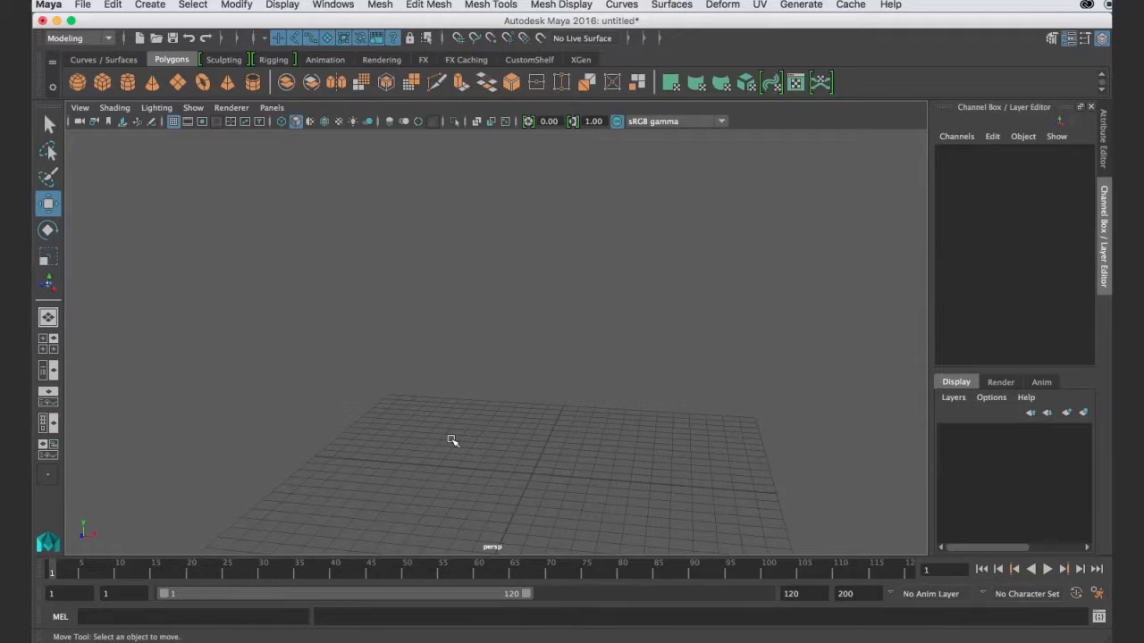
pyautogui.click(239, 6)
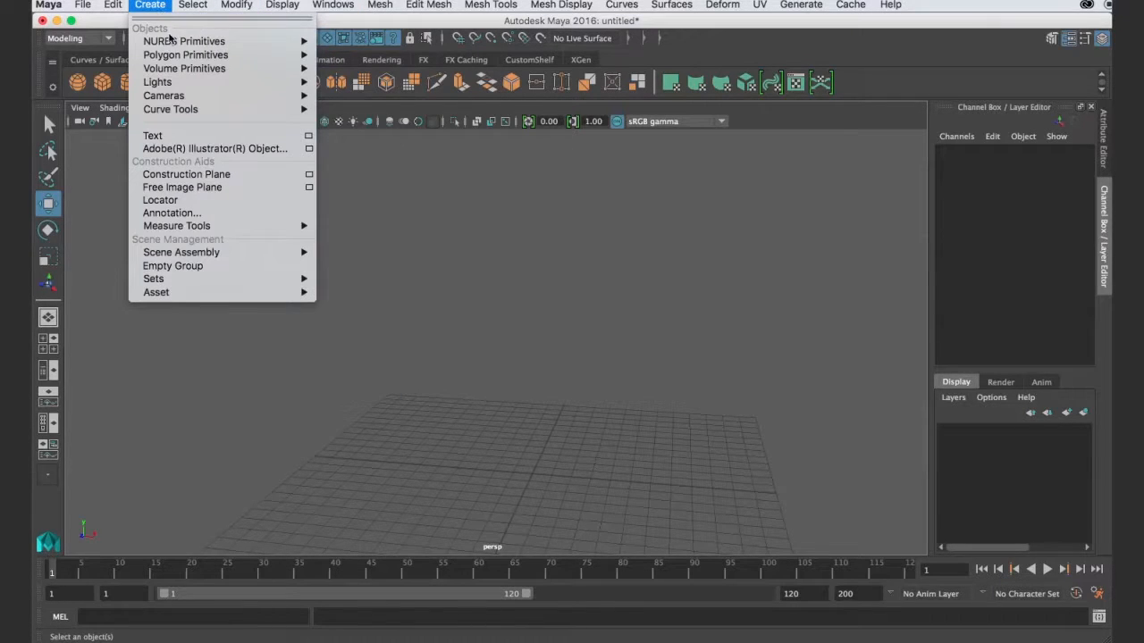
pyautogui.moveTo(252, 55)
pyautogui.click(353, 54)
pyautogui.moveTo(384, 57); pyautogui.dragTo(793, 154)
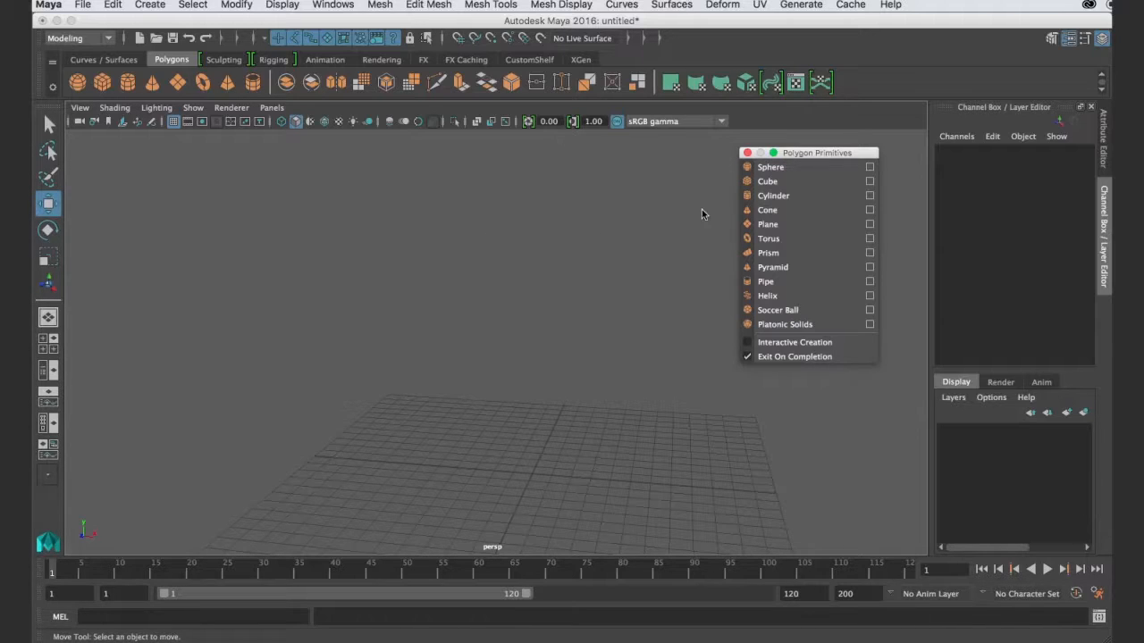
pyautogui.click(767, 182)
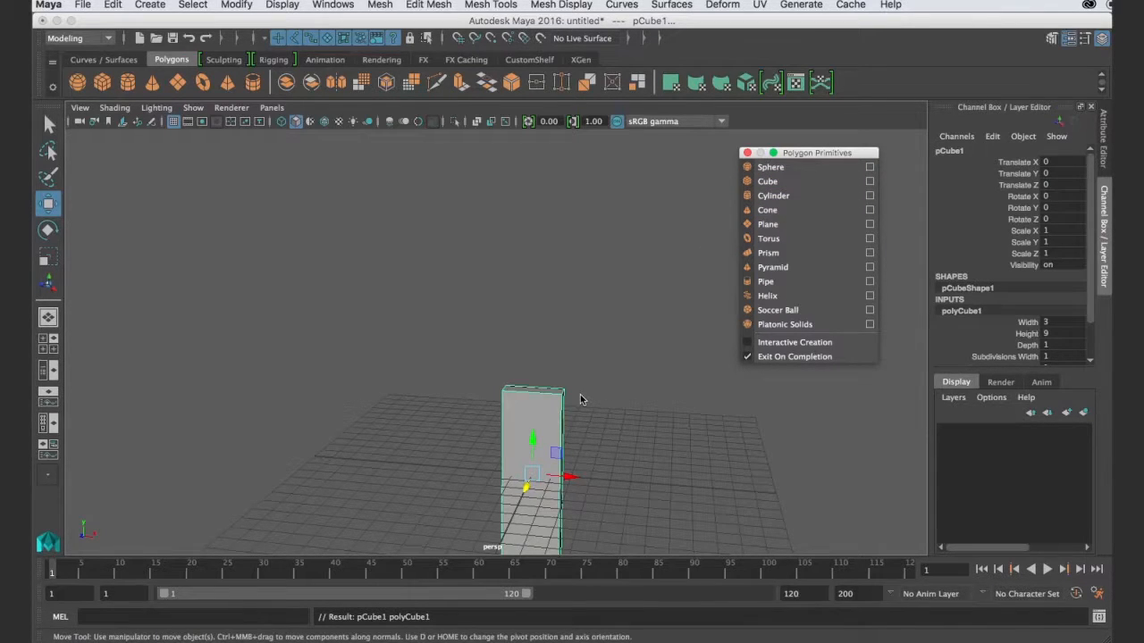
pyautogui.keyDown('alt'); pyautogui.moveTo(546, 417); pyautogui.dragTo(464, 426); pyautogui.keyUp('alt')
pyautogui.keyDown('alt'); pyautogui.moveTo(464, 425); pyautogui.dragTo(464, 352, button='middle'); pyautogui.keyUp('alt')
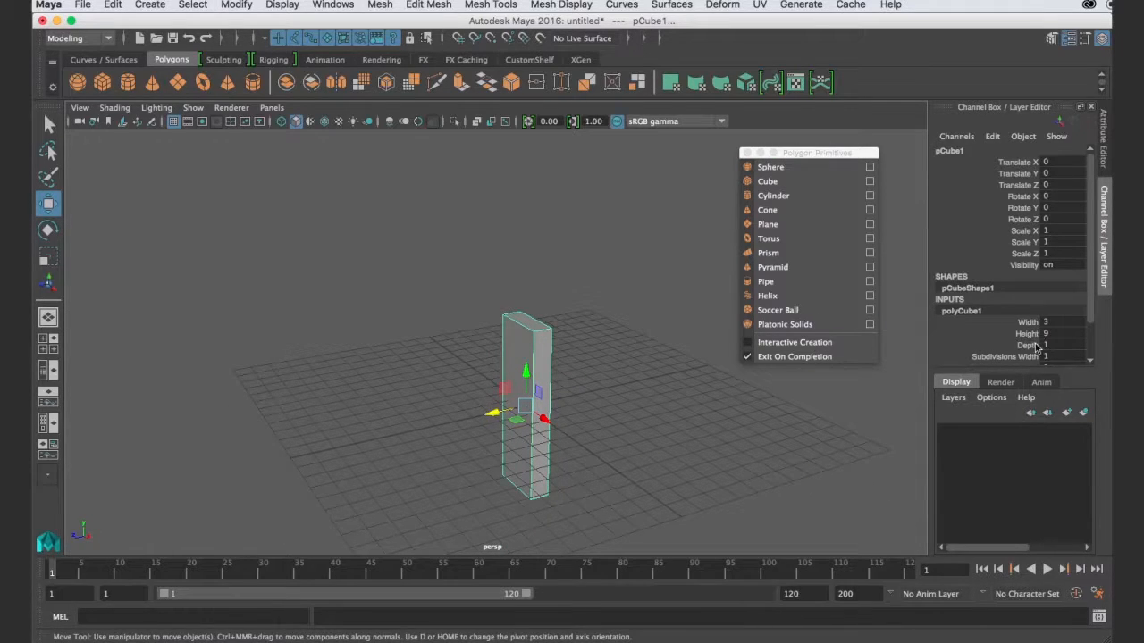
pyautogui.click(573, 347)
pyautogui.click(527, 375)
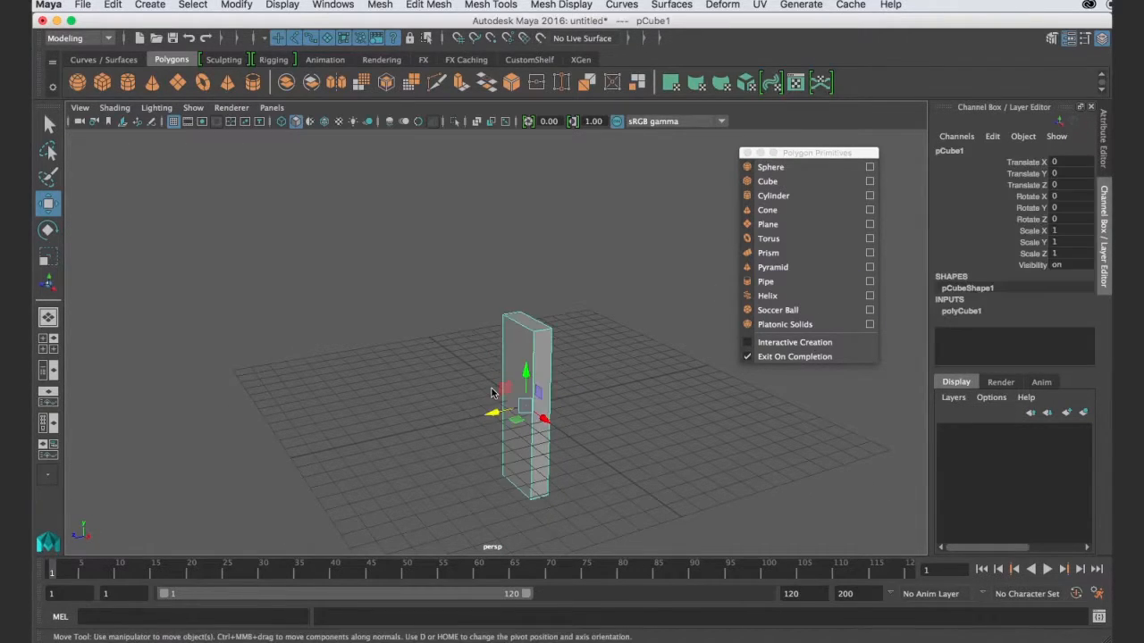
pyautogui.press('Delete')
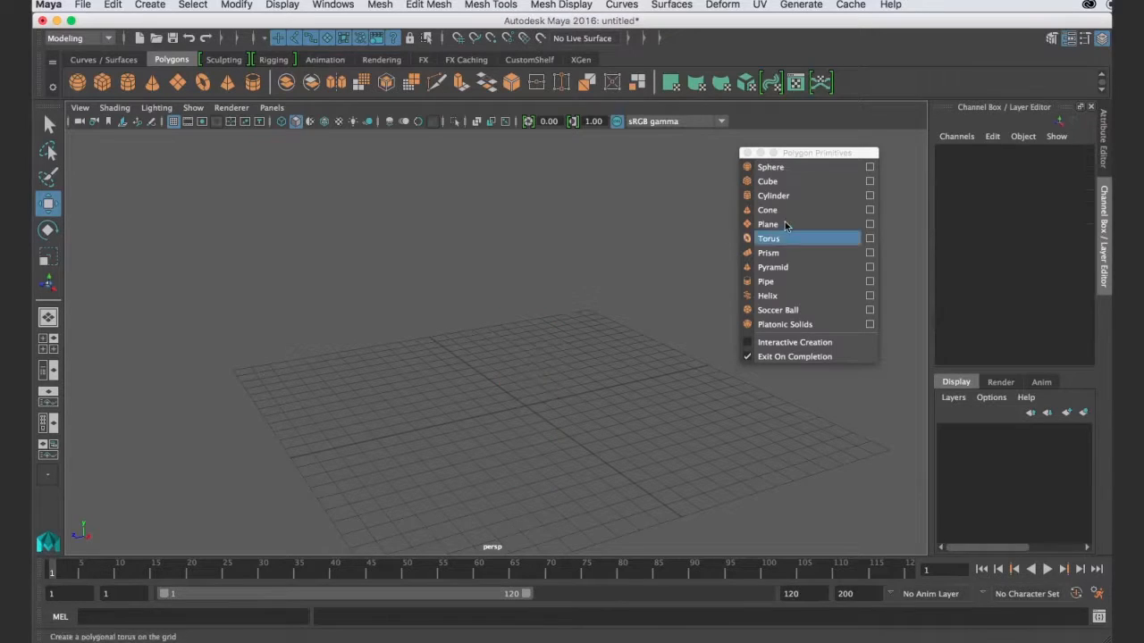
# Reset the polygon cube options to their defaults and create a 1 x 1 x 1 cube at the origin
pyautogui.click(870, 183)
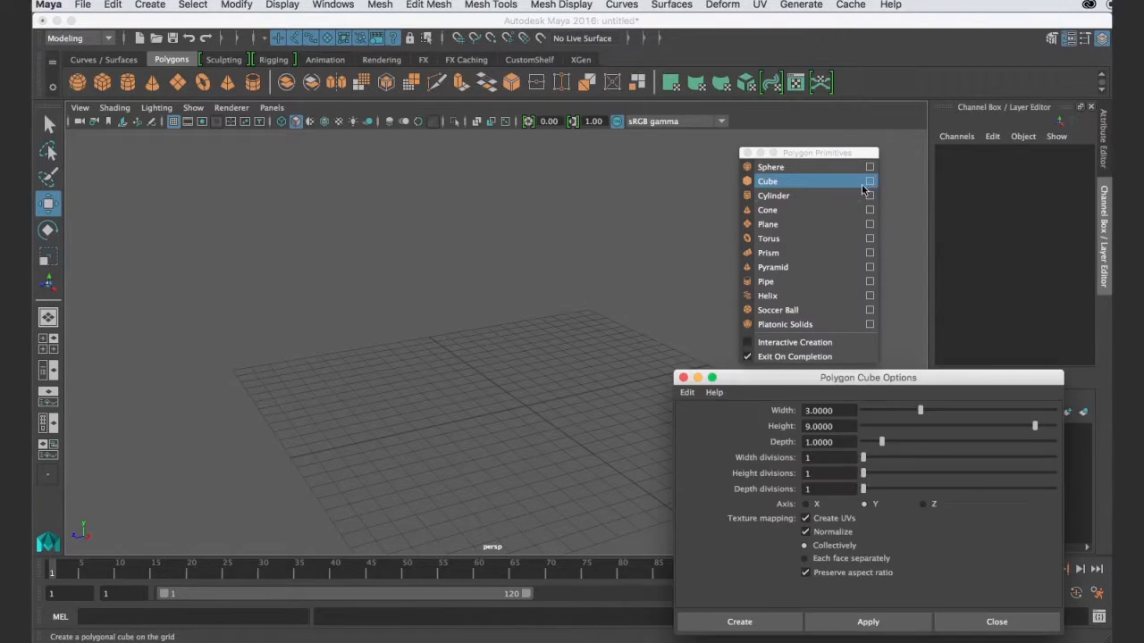
pyautogui.click(687, 393)
pyautogui.click(720, 421)
pyautogui.click(747, 622)
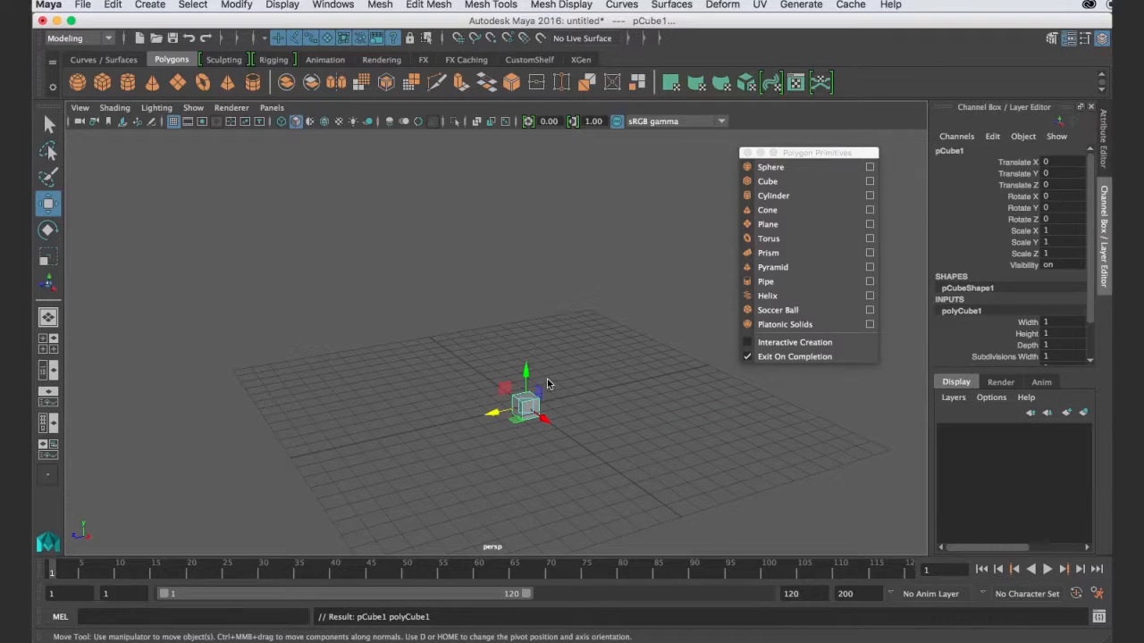
pyautogui.scroll(6, 549, 382)
pyautogui.keyDown('alt'); pyautogui.moveTo(560, 461); pyautogui.dragTo(628, 472); pyautogui.keyUp('alt')
pyautogui.keyDown('alt'); pyautogui.moveTo(628, 473); pyautogui.dragTo(600, 345, button='middle'); pyautogui.keyUp('alt')
pyautogui.keyDown('alt'); pyautogui.moveTo(600, 345); pyautogui.dragTo(524, 376); pyautogui.keyUp('alt')
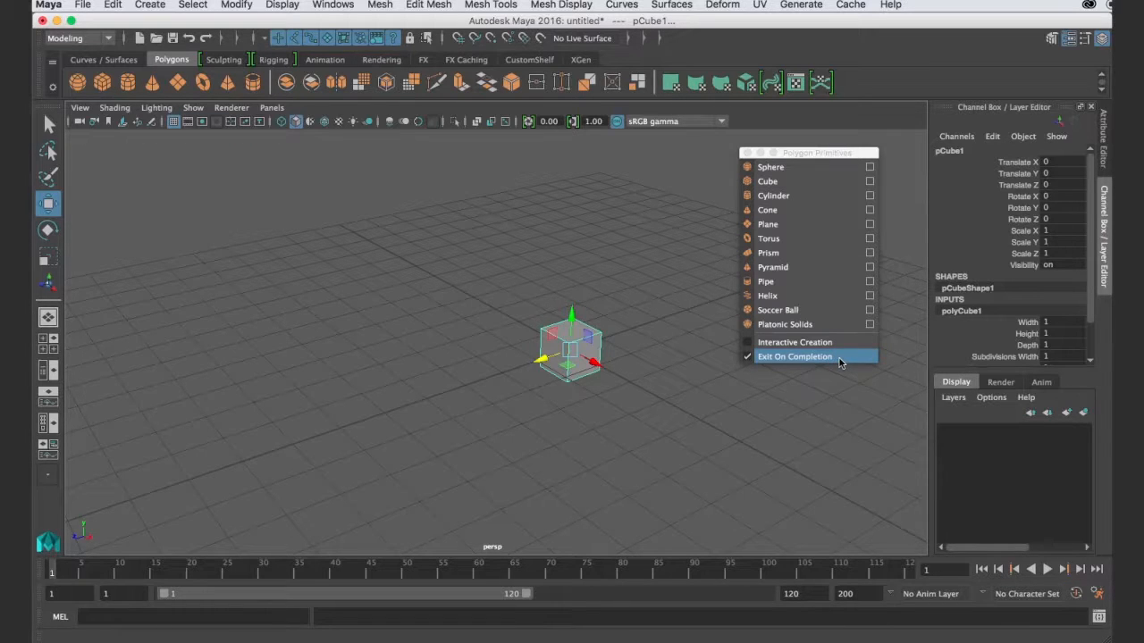
# Resize the cube into a torso block with width 2.6, height 5.1 and depth 1.9
pyautogui.click(1025, 324)
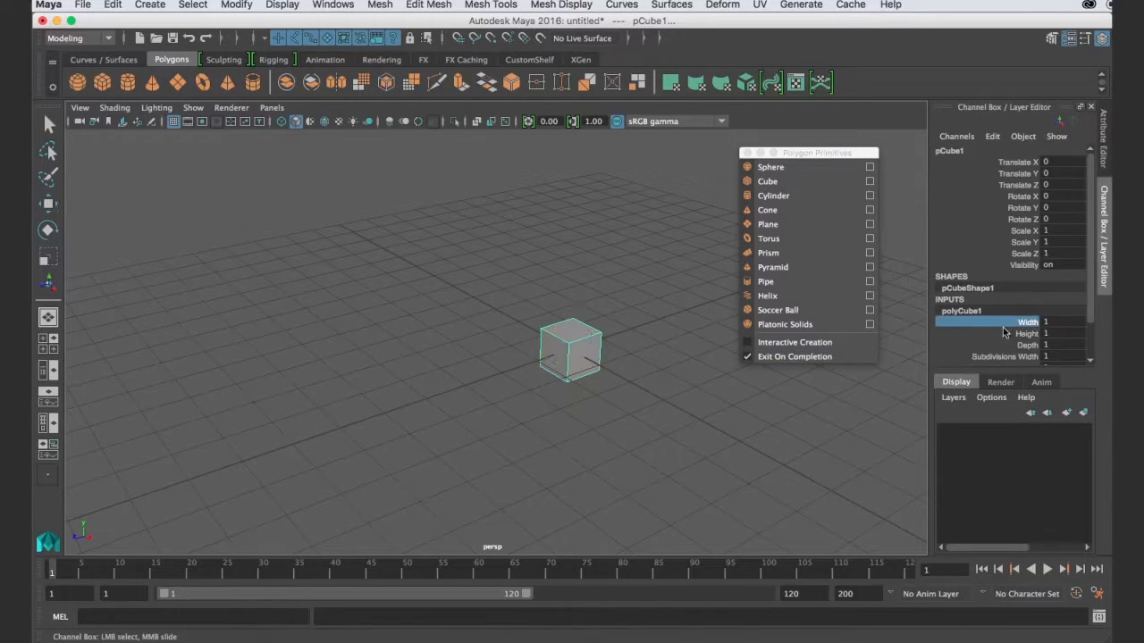
pyautogui.moveTo(681, 399); pyautogui.dragTo(696, 400, button='middle')
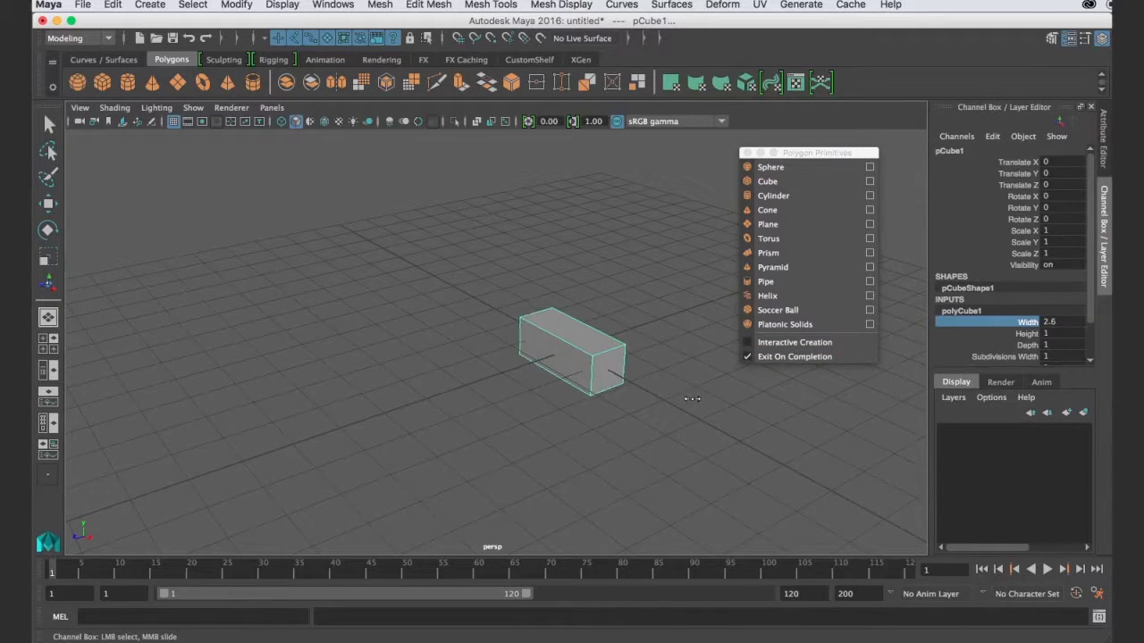
pyautogui.click(1026, 333)
pyautogui.moveTo(611, 386); pyautogui.dragTo(637, 386, button='middle')
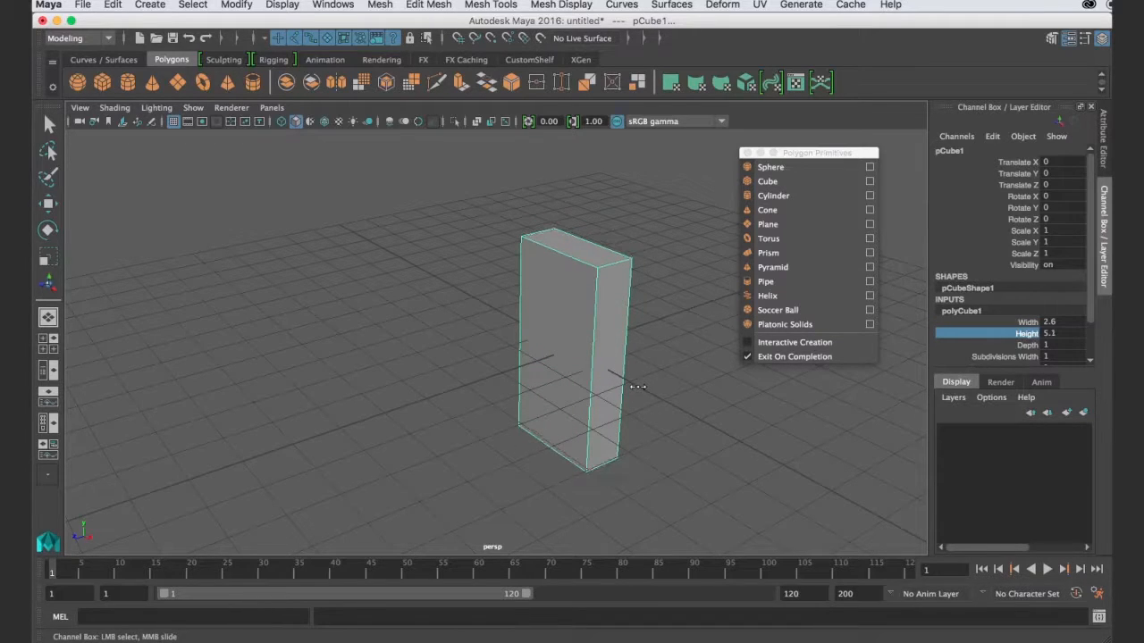
pyautogui.click(1028, 345)
pyautogui.moveTo(815, 380)
pyautogui.mouseDown(button='middle')
pyautogui.moveTo(792, 381)
pyautogui.moveTo(806, 381)
pyautogui.mouseUp(button='middle')
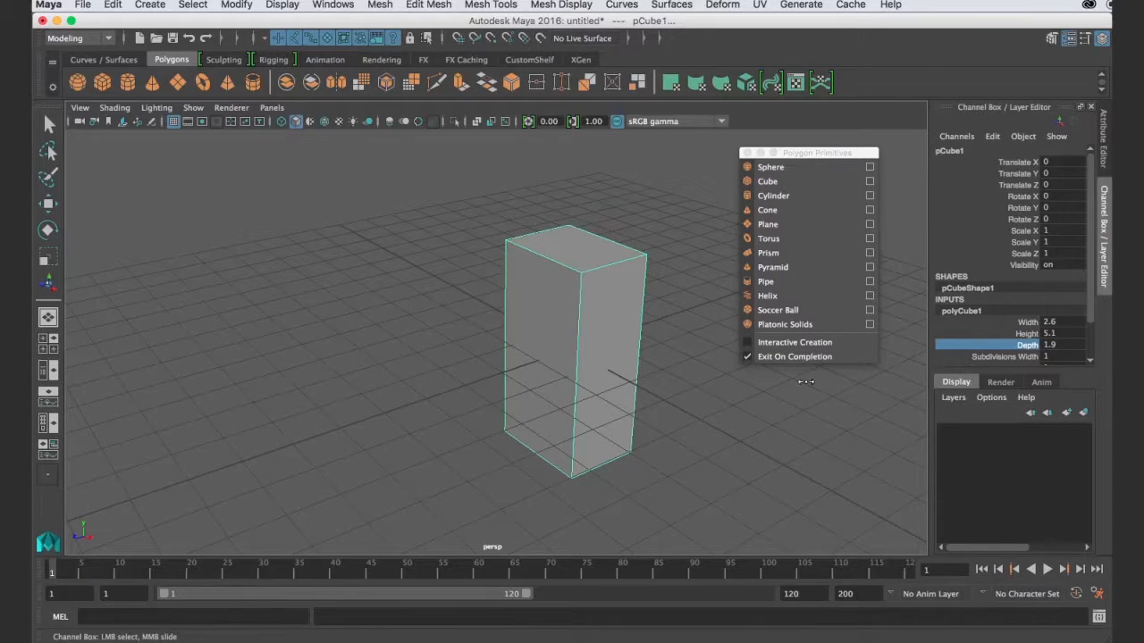
# Raise the torso block to about Translate Y 2.646 so that it stands on the grid
pyautogui.press('w')
pyautogui.moveTo(570, 309); pyautogui.dragTo(565, 222)
pyautogui.keyDown('alt'); pyautogui.moveTo(588, 312); pyautogui.dragTo(554, 381, button='middle'); pyautogui.keyUp('alt')
pyautogui.keyDown('alt'); pyautogui.moveTo(529, 402); pyautogui.dragTo(580, 413); pyautogui.keyUp('alt')
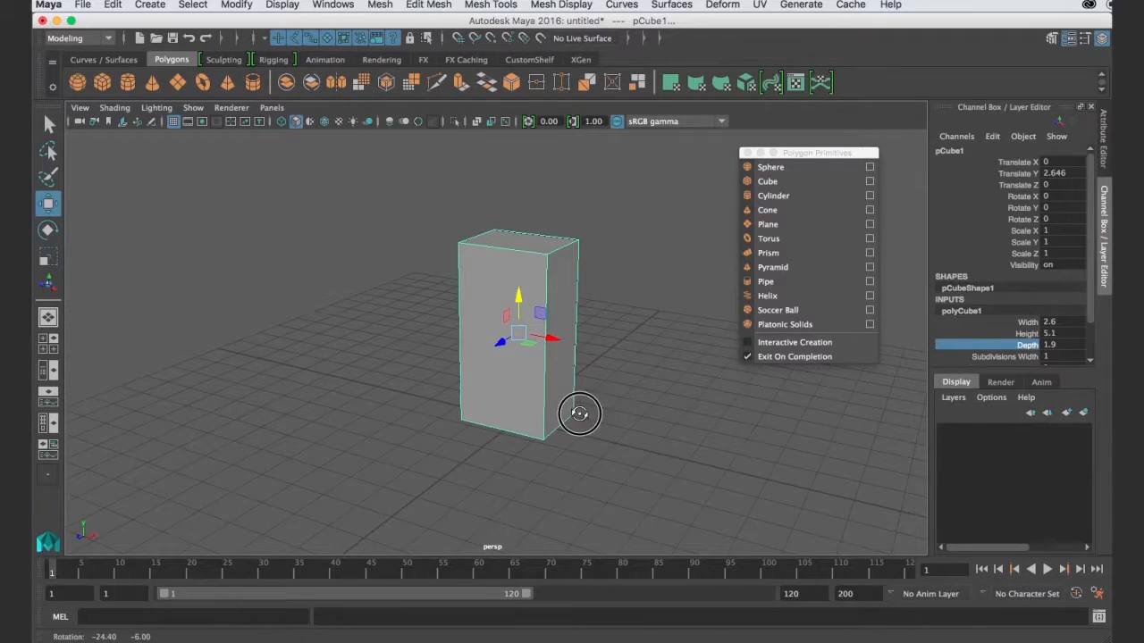
pyautogui.click(632, 336)
pyautogui.click(566, 313)
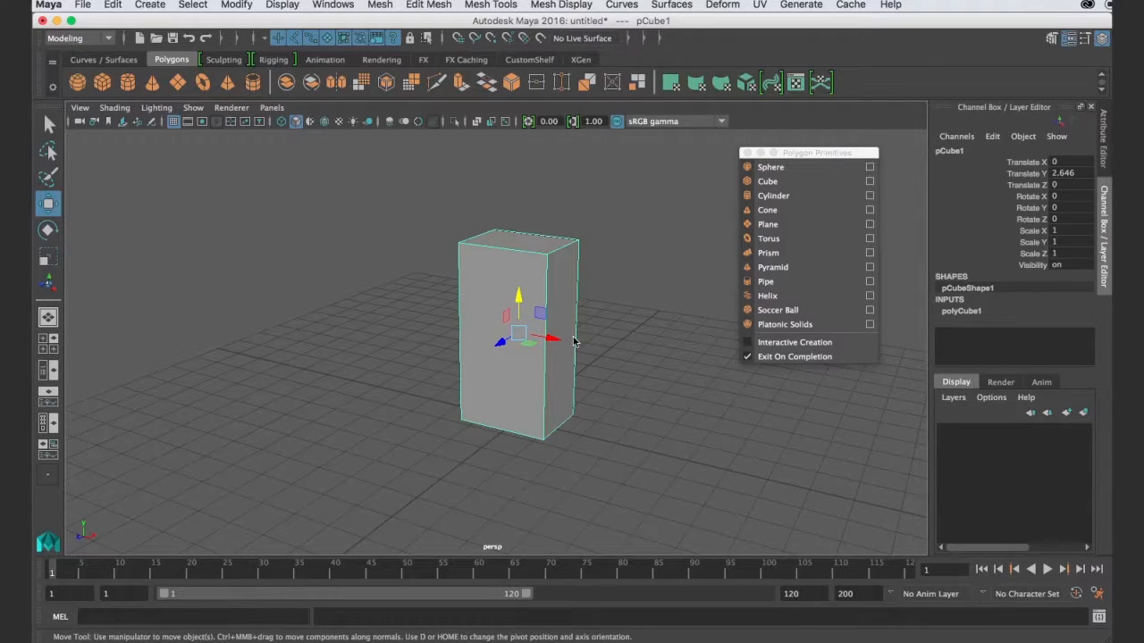
# Duplicate the torso block and shape the copy into a thin side panel, scaled about 0.086, 1.347, 1.28 and moved to about X 0.792, Y 2.107
pyautogui.scroll(2, 576, 338)
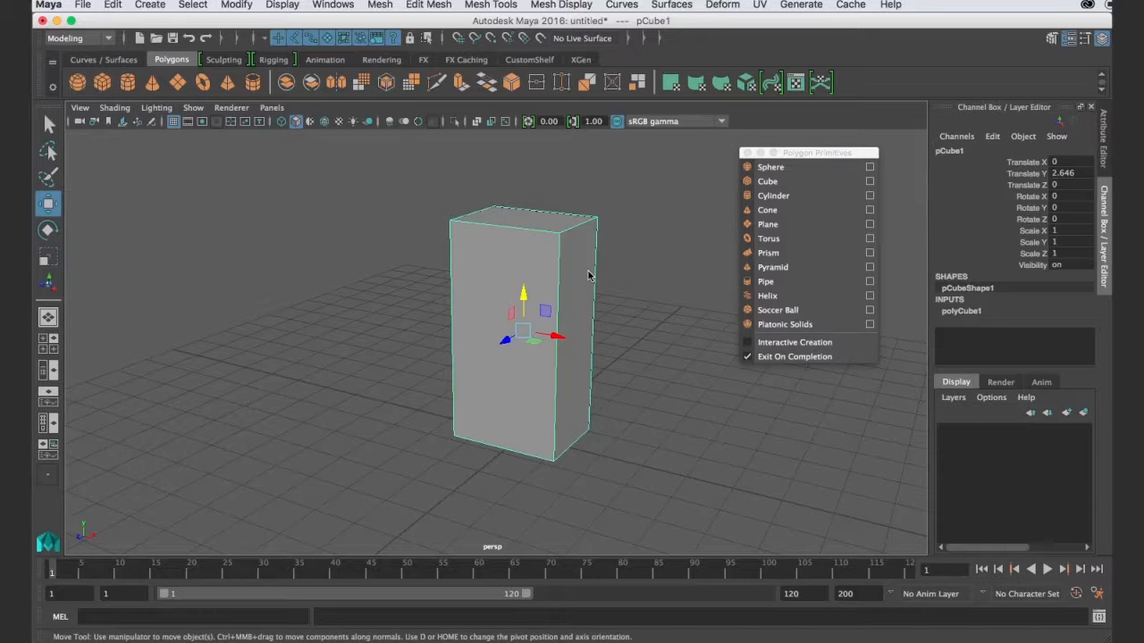
pyautogui.press('super+d')
pyautogui.moveTo(566, 331); pyautogui.dragTo(590, 339)
pyautogui.press('r')
pyautogui.press('w')
pyautogui.press('r')
pyautogui.press('w')
pyautogui.moveTo(556, 304); pyautogui.dragTo(572, 367)
pyautogui.press('r')
pyautogui.press('w')
pyautogui.moveTo(554, 329); pyautogui.dragTo(555, 330)
pyautogui.press('r')
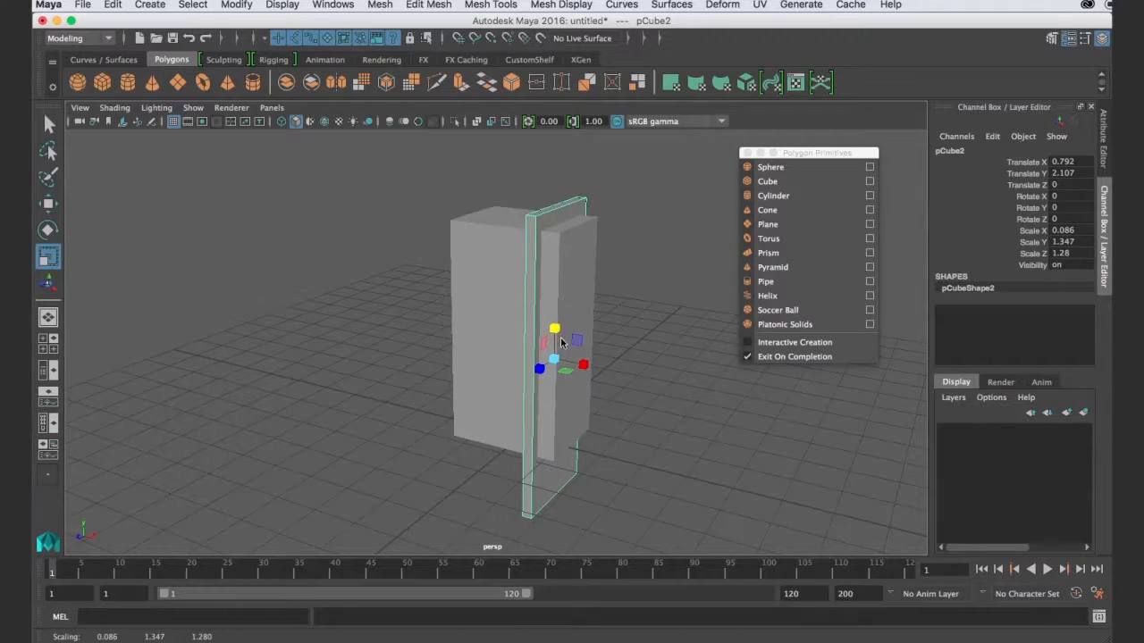
pyautogui.press('e')
pyautogui.press('w')
pyautogui.press('e')
pyautogui.press('r')
pyautogui.press('e')
pyautogui.press('w')
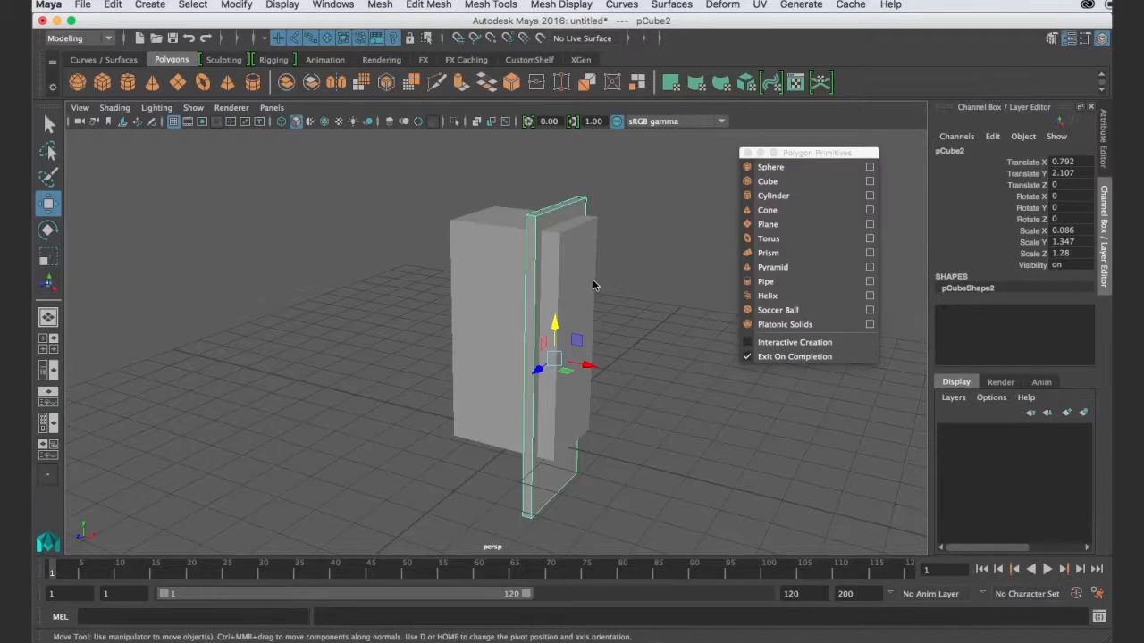
pyautogui.press('e')
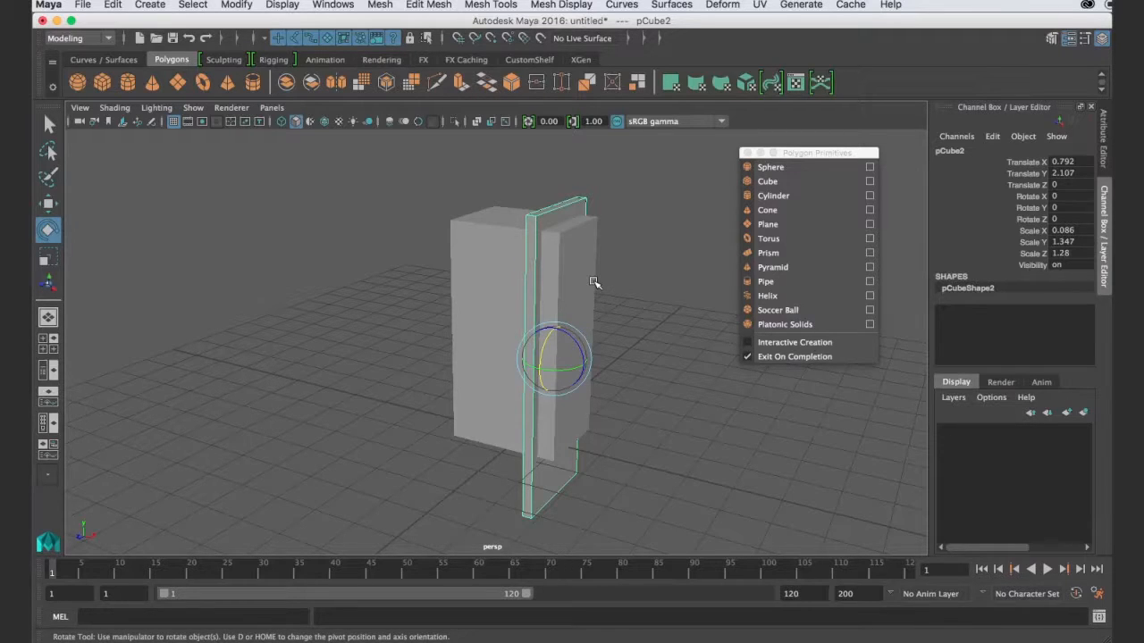
# Scale the side panel to about 0.076 in X and 1.39 in Y, and move it outward to about Translate X 0.894
pyautogui.press('r')
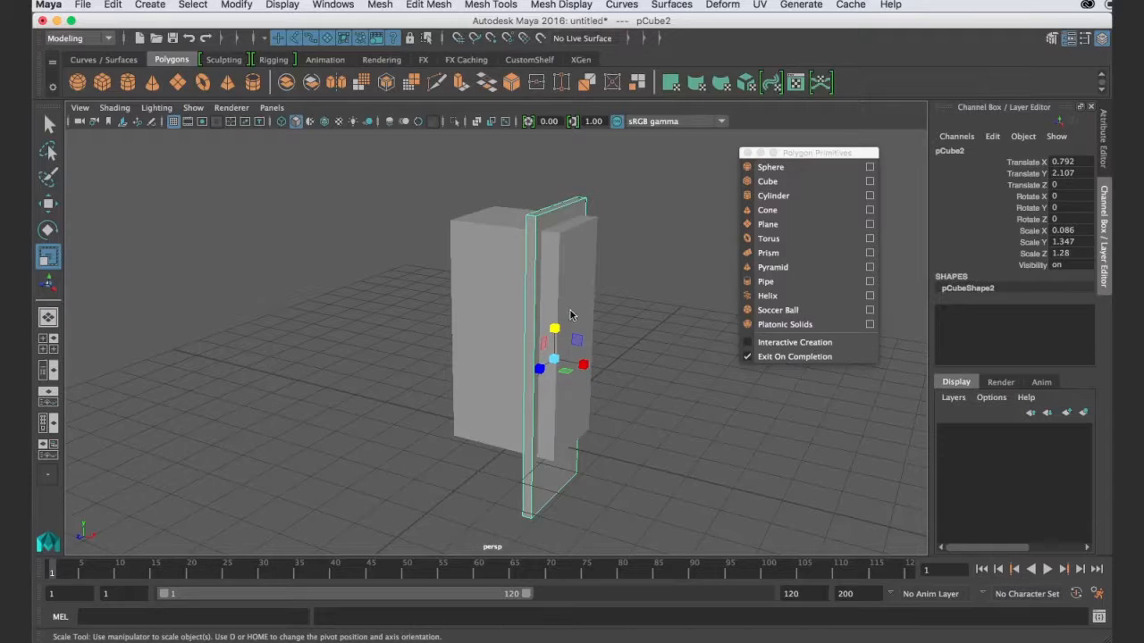
pyautogui.moveTo(559, 336); pyautogui.dragTo(556, 324)
pyautogui.moveTo(584, 368); pyautogui.dragTo(580, 367)
pyautogui.click(638, 383)
pyautogui.click(563, 214)
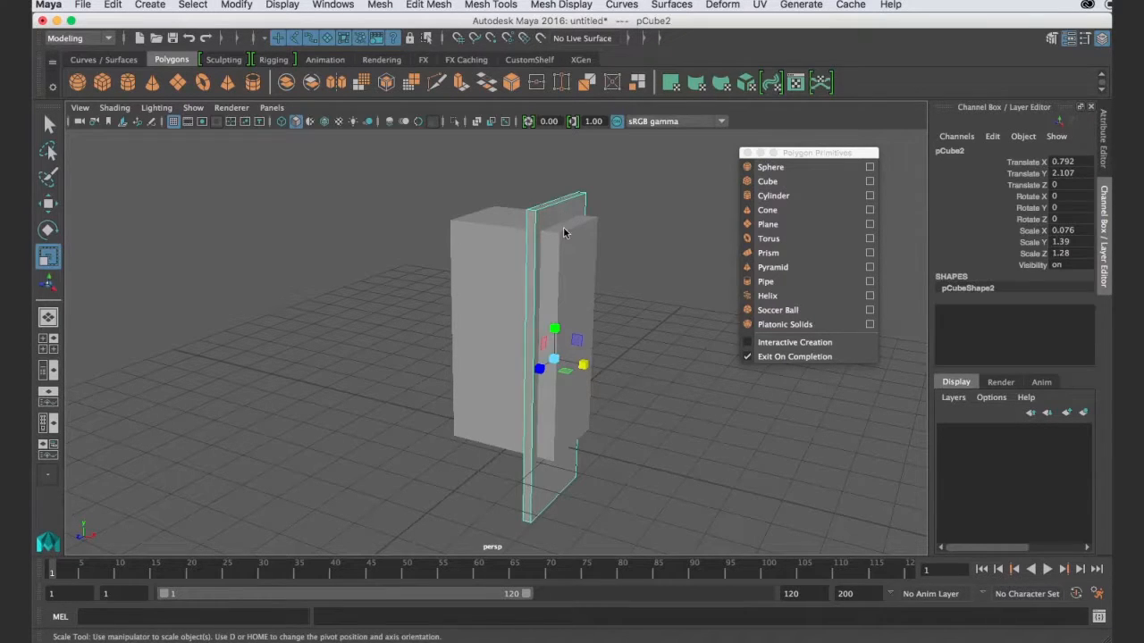
pyautogui.press('w')
pyautogui.moveTo(581, 364); pyautogui.dragTo(593, 369)
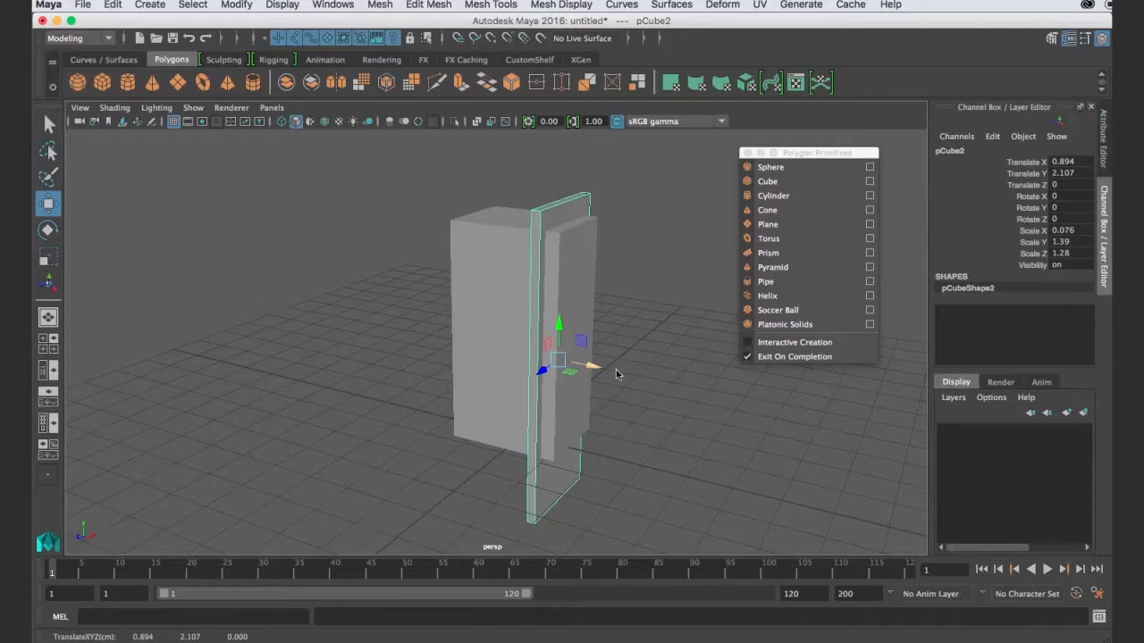
# Duplicate the side panel and move the copy to the torso's opposite side at about Translate X -0.971
pyautogui.hotkey('ctrl', 'd')
pyautogui.moveTo(593, 366); pyautogui.dragTo(521, 348)
pyautogui.moveTo(521, 349); pyautogui.dragTo(518, 347)
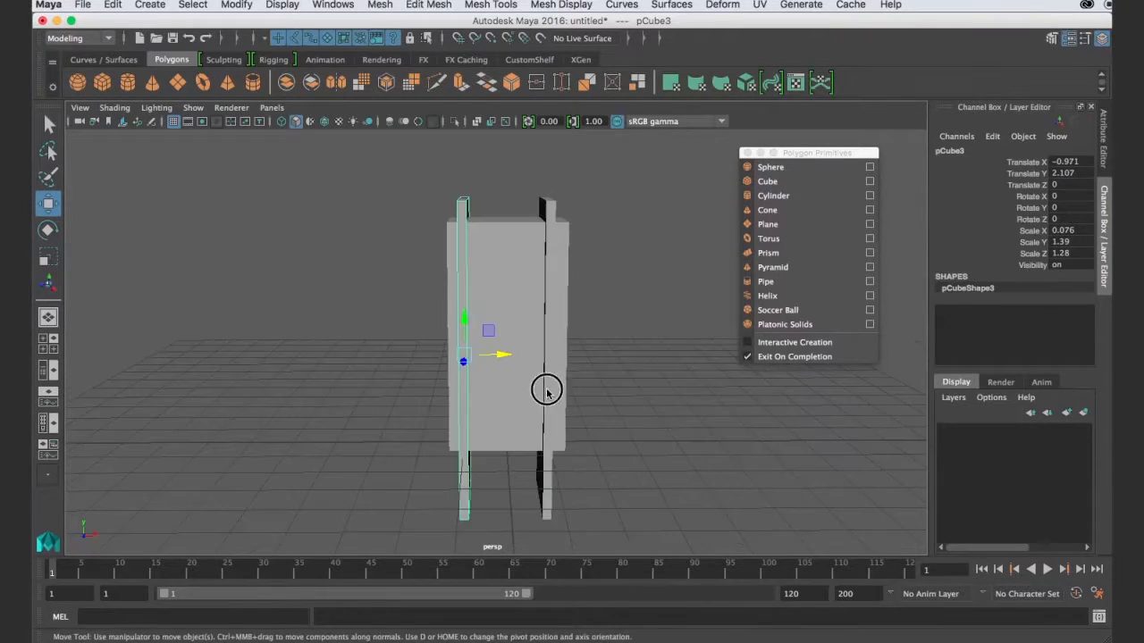
# Tilt the side panel at Translate X 0.894 inward at its upper end by setting its Rotate Z to 5
pyautogui.click(548, 393)
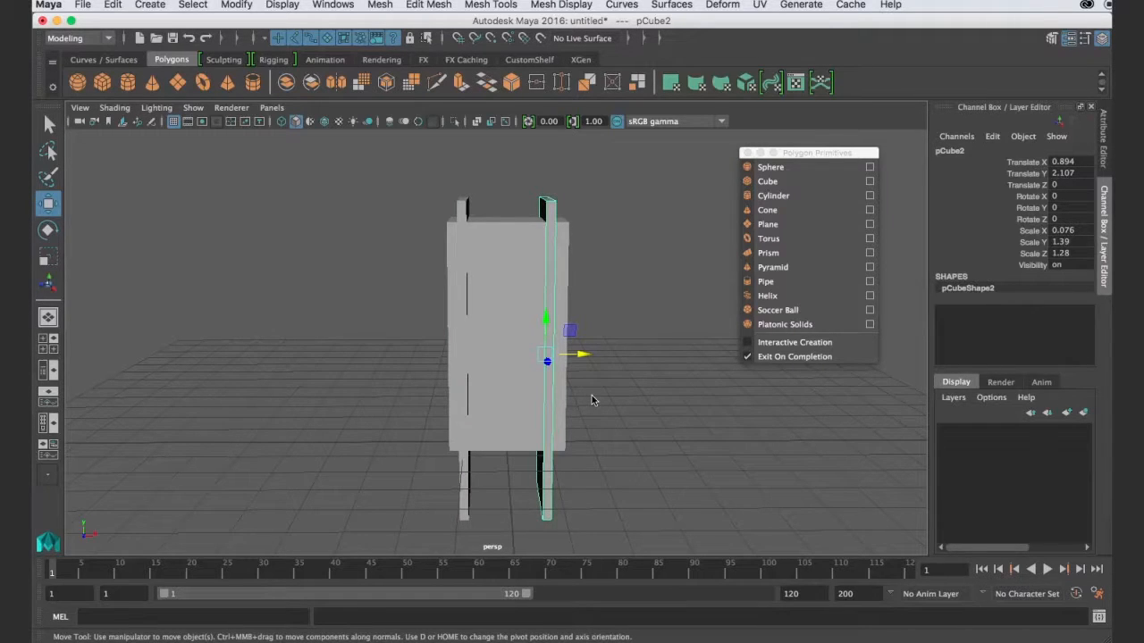
pyautogui.press('e')
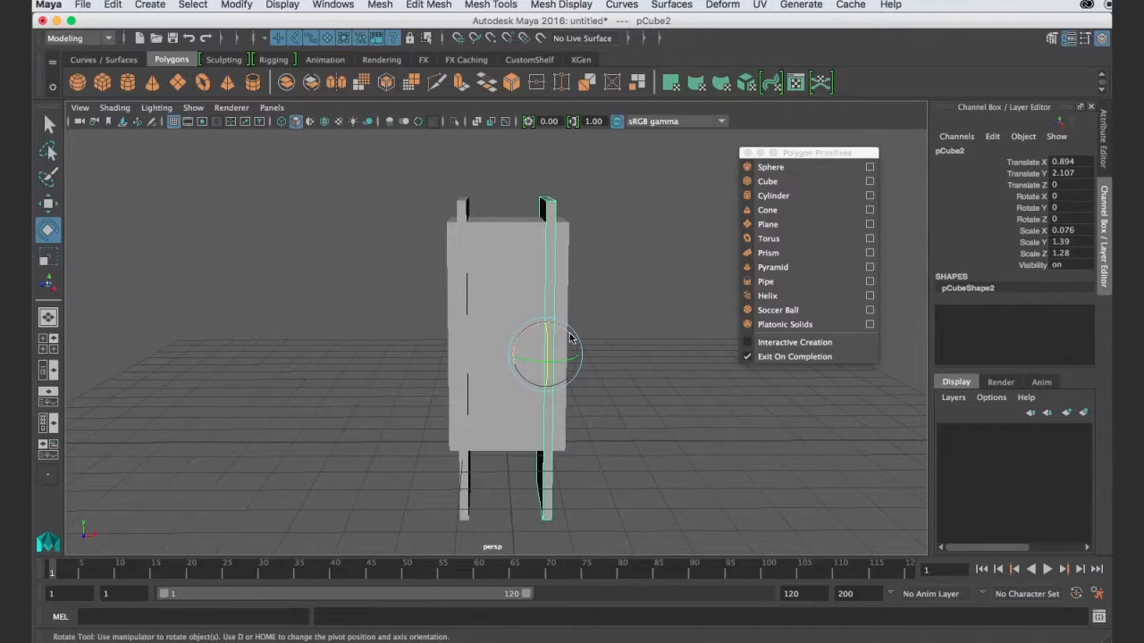
pyautogui.moveTo(570, 338); pyautogui.dragTo(570, 338)
pyautogui.hotkey('ctrl', 'z')
pyautogui.moveTo(569, 334); pyautogui.dragTo(567, 327)
pyautogui.doubleClick(1060, 219)
pyautogui.write('7')
pyautogui.press('Return')
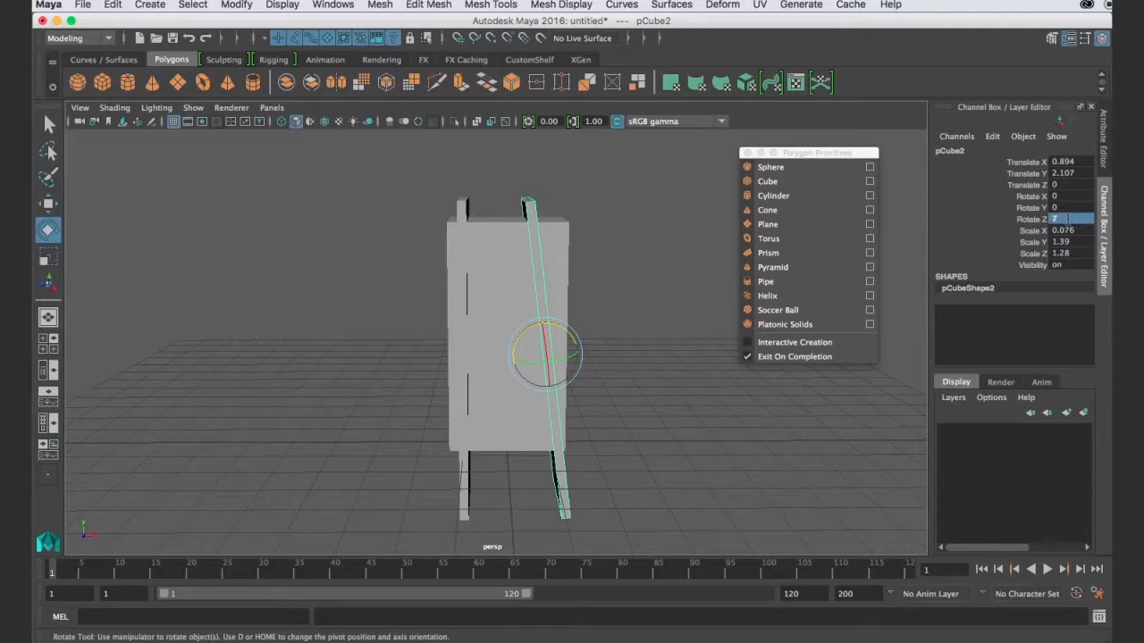
pyautogui.doubleClick(1079, 222)
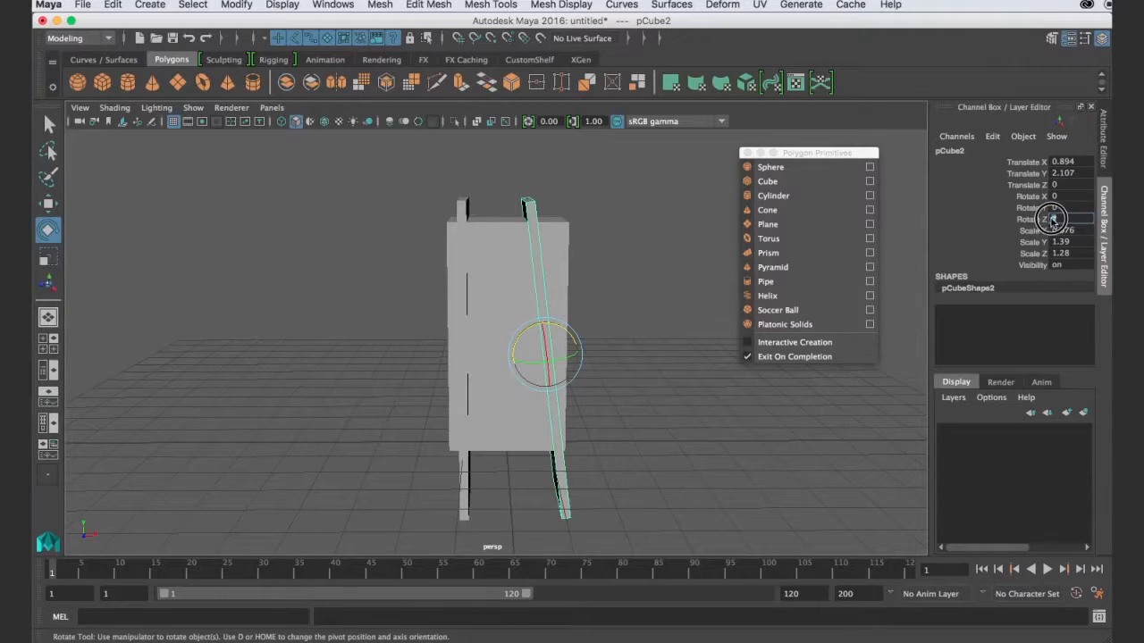
pyautogui.write('5')
pyautogui.press('Return')
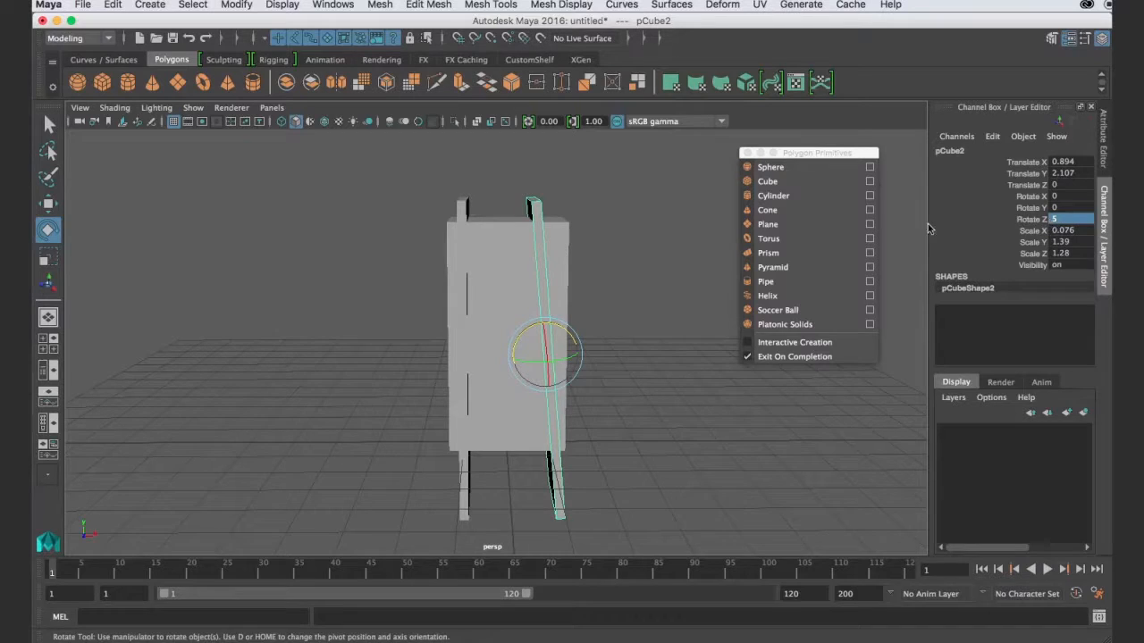
# Tilt the opposite side panel the mirrored way by setting its Rotate Z to -5
pyautogui.click(464, 210)
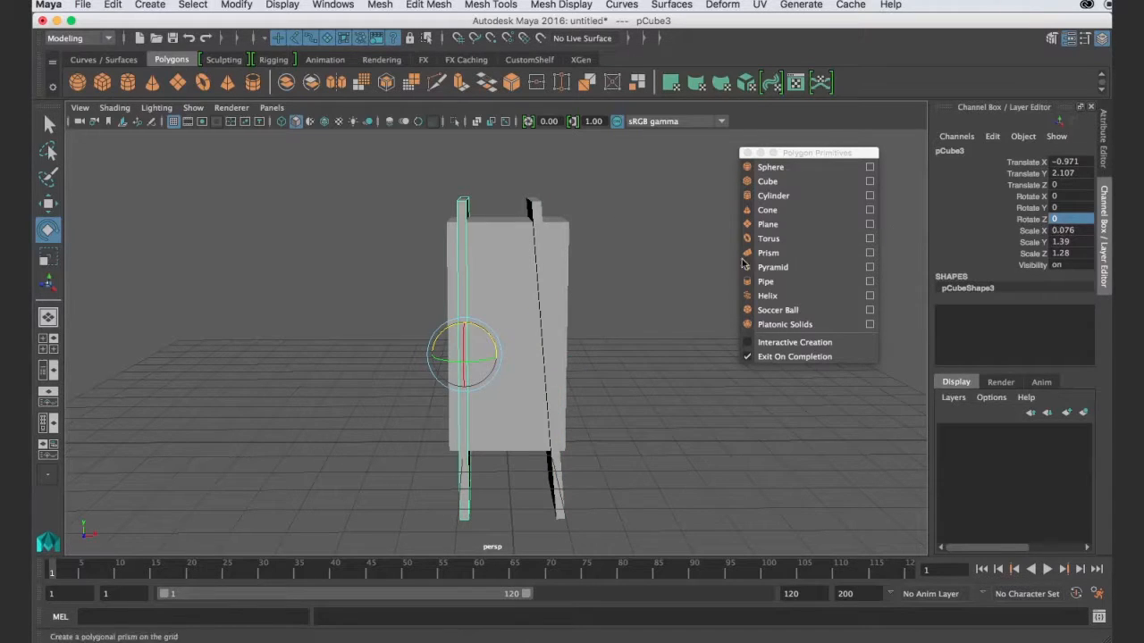
pyautogui.moveTo(503, 334); pyautogui.dragTo(485, 333)
pyautogui.write('-5')
pyautogui.press('Return')
# Try to tilt the torso block by rotating it freely and by setting its Rotate Z to 5, undoing each attempt
pyautogui.keyDown('alt'); pyautogui.moveTo(512, 430); pyautogui.dragTo(446, 409); pyautogui.keyUp('alt')
pyautogui.click(534, 392)
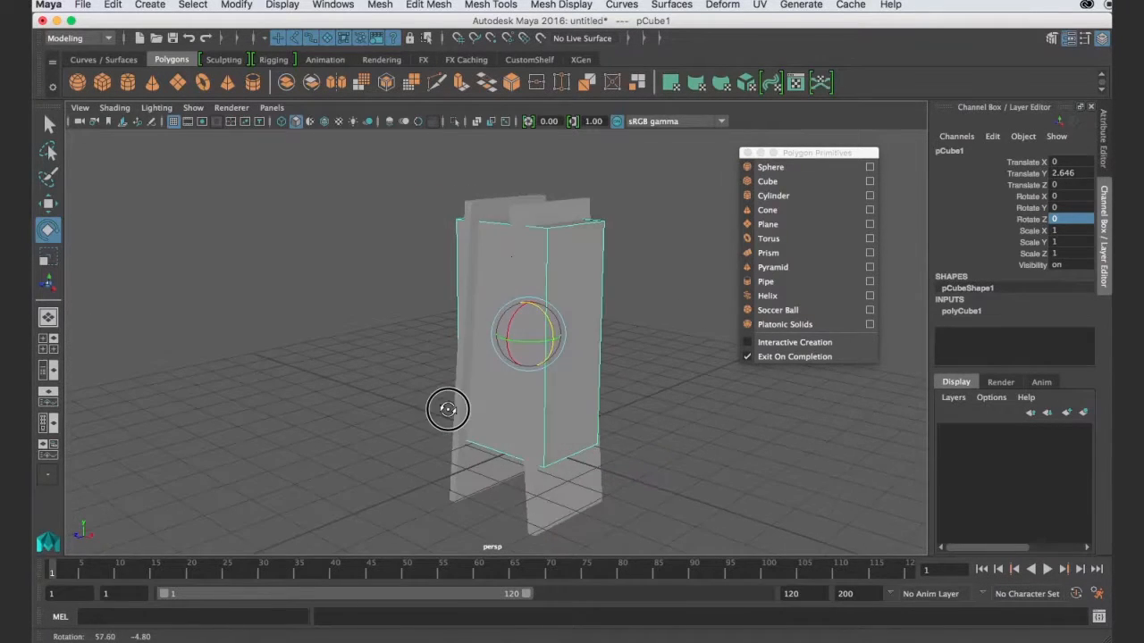
pyautogui.moveTo(514, 326); pyautogui.dragTo(513, 324)
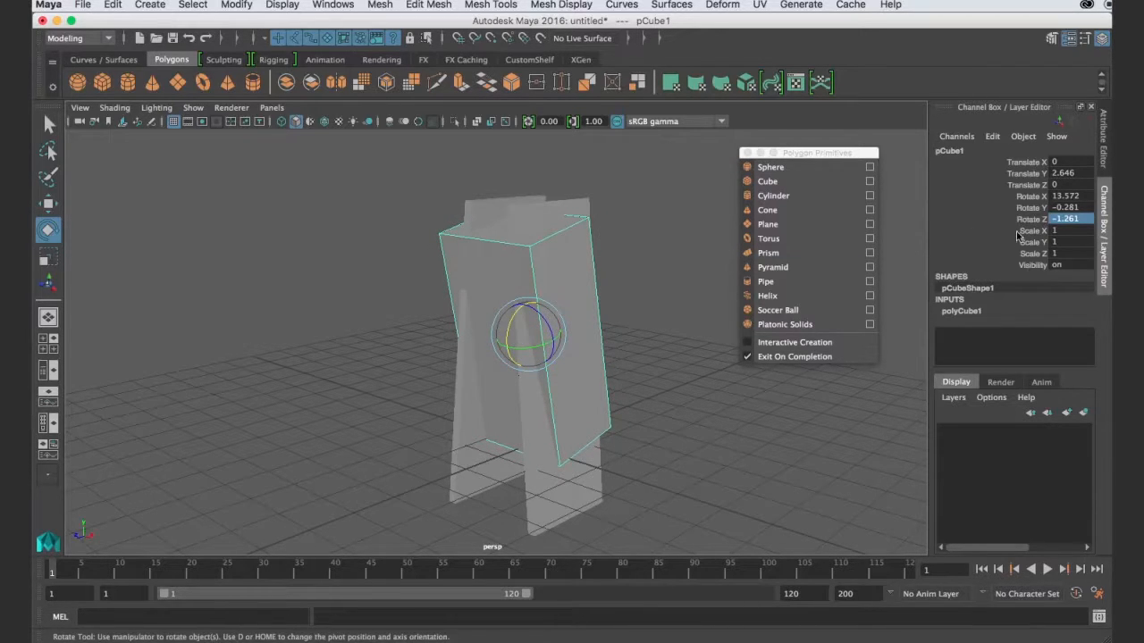
pyautogui.press('z')
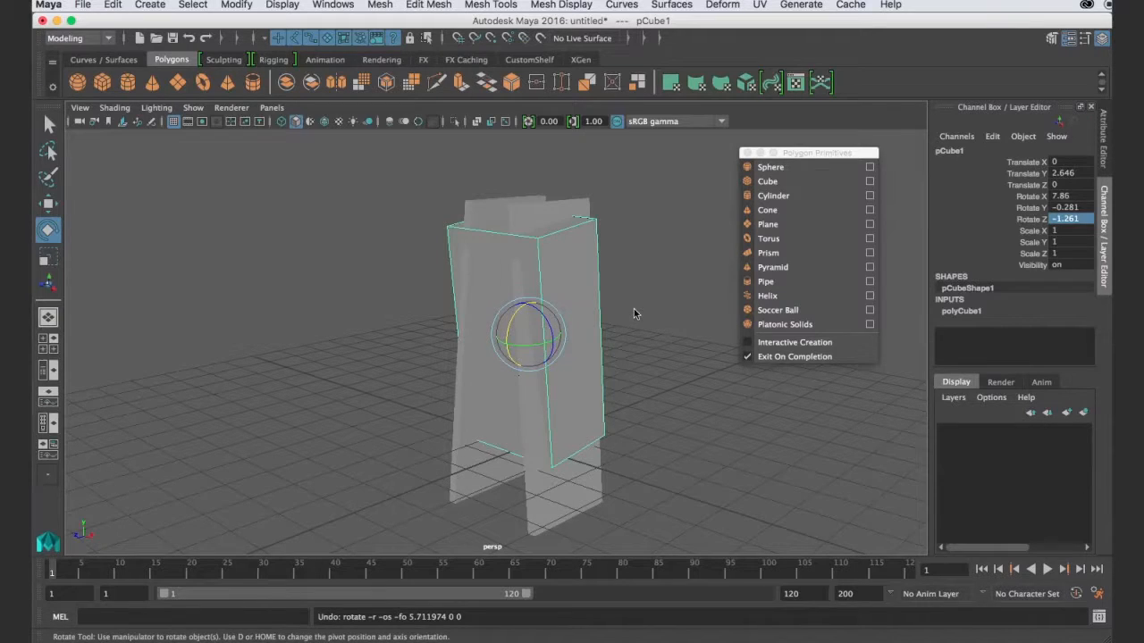
pyautogui.press('z')
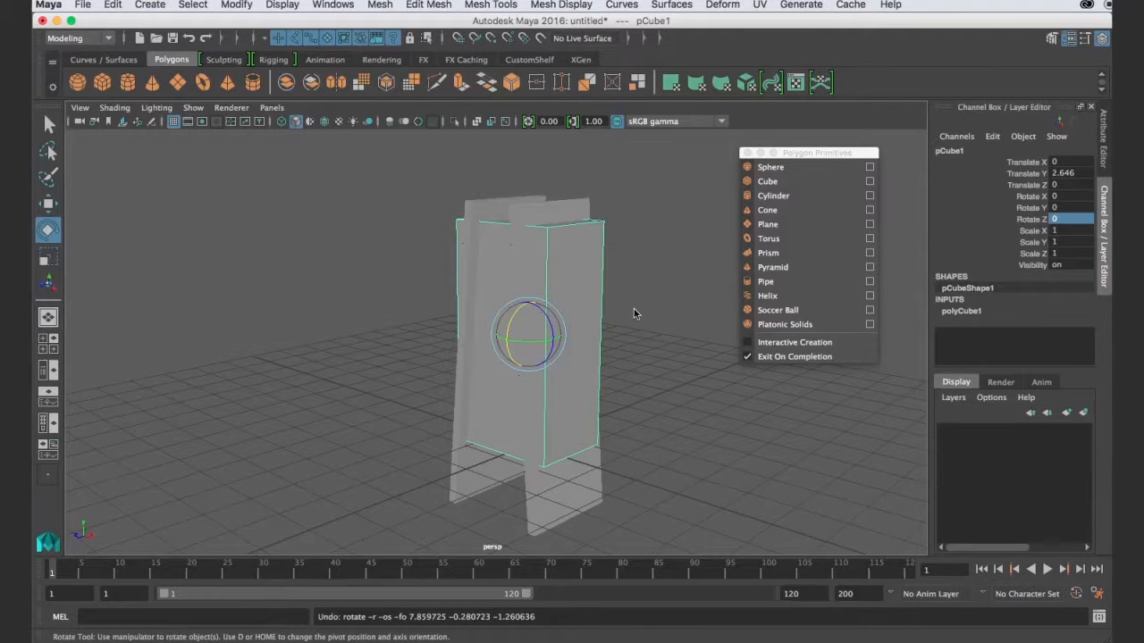
pyautogui.click(1071, 220)
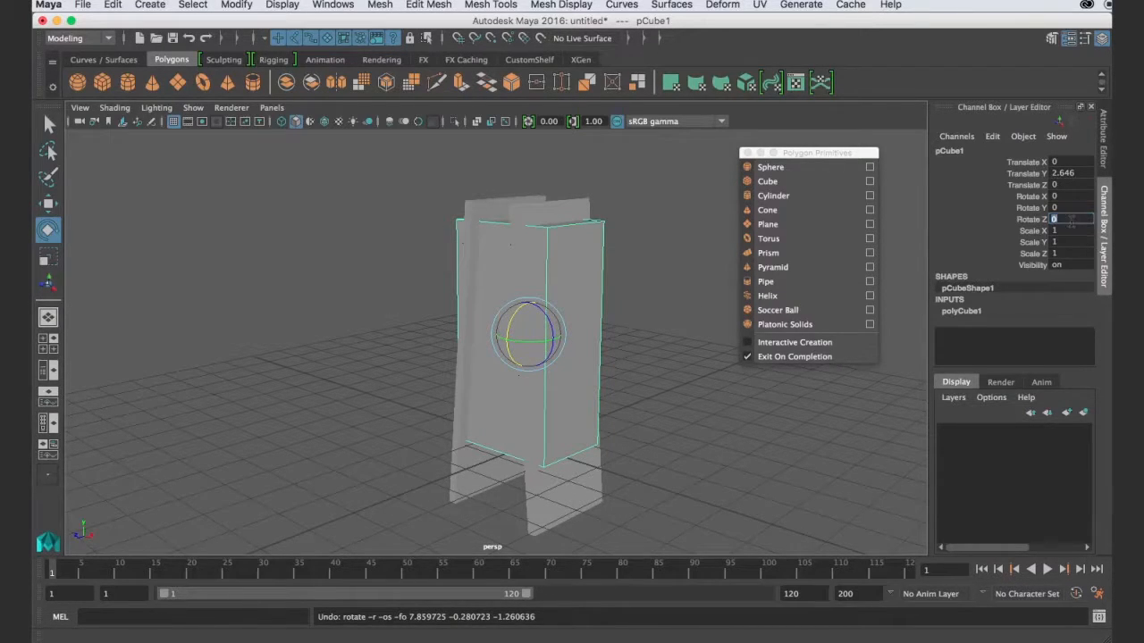
pyautogui.write('5')
pyautogui.press('Return')
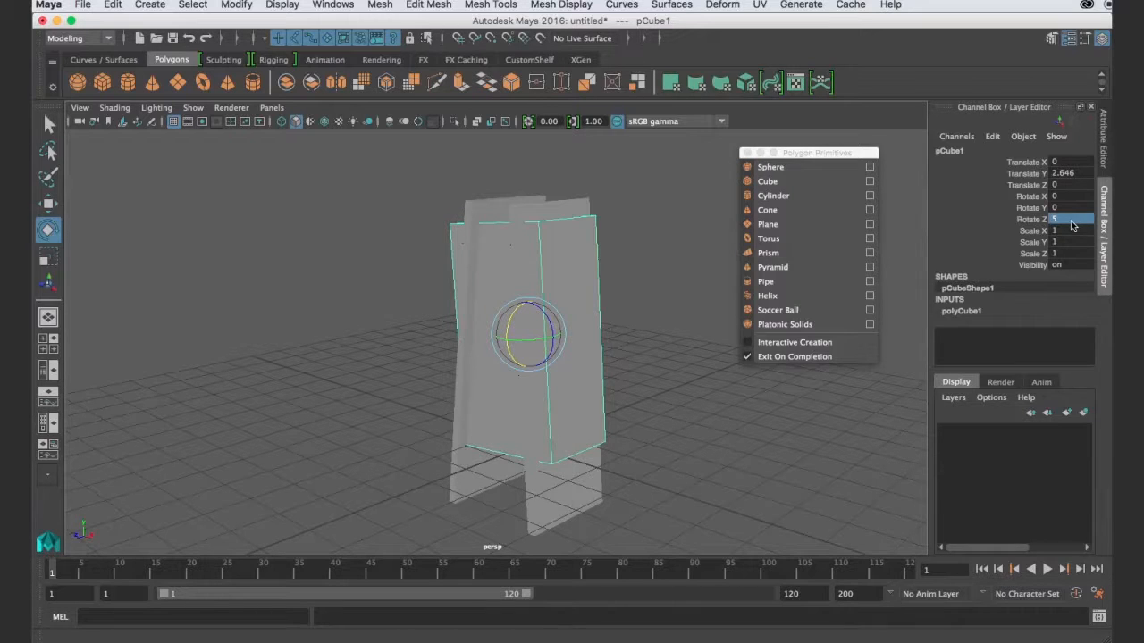
pyautogui.press('z')
pyautogui.moveTo(513, 321); pyautogui.dragTo(510, 328)
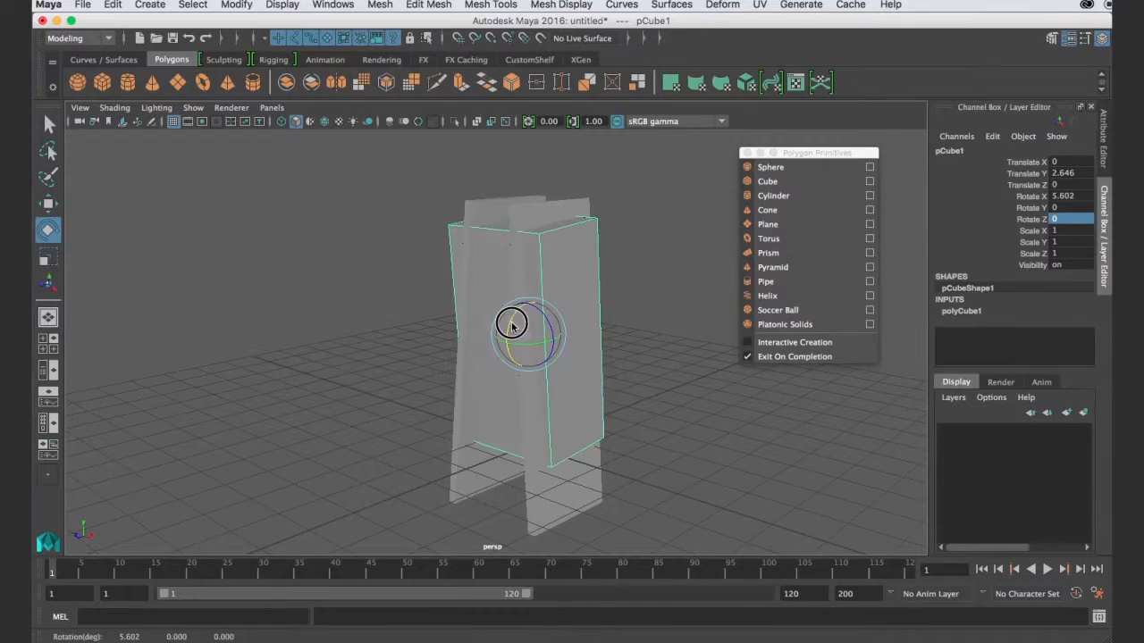
pyautogui.press('z')
# Tilt the torso block by setting its Rotate X to 5
pyautogui.click(1068, 197)
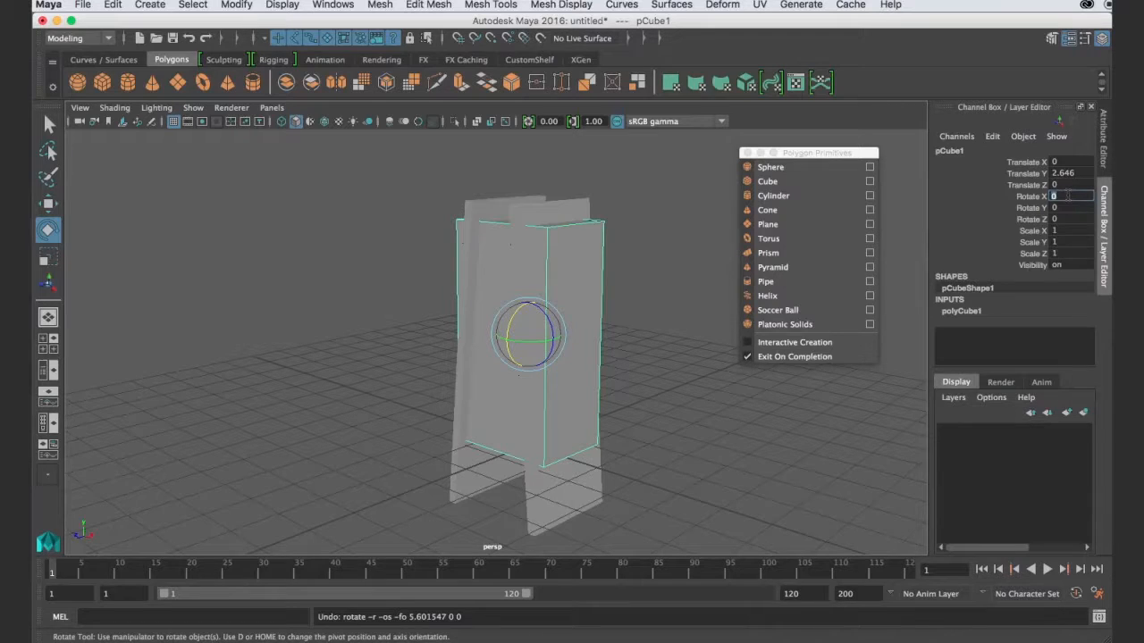
pyautogui.write('5')
pyautogui.press('Return')
pyautogui.keyDown('alt'); pyautogui.moveTo(702, 344); pyautogui.dragTo(521, 344); pyautogui.keyUp('alt')
pyautogui.click(663, 331)
# Duplicate the torso block and flatten the copy into a low band, scaled about 0.203 in Y
pyautogui.click(520, 342)
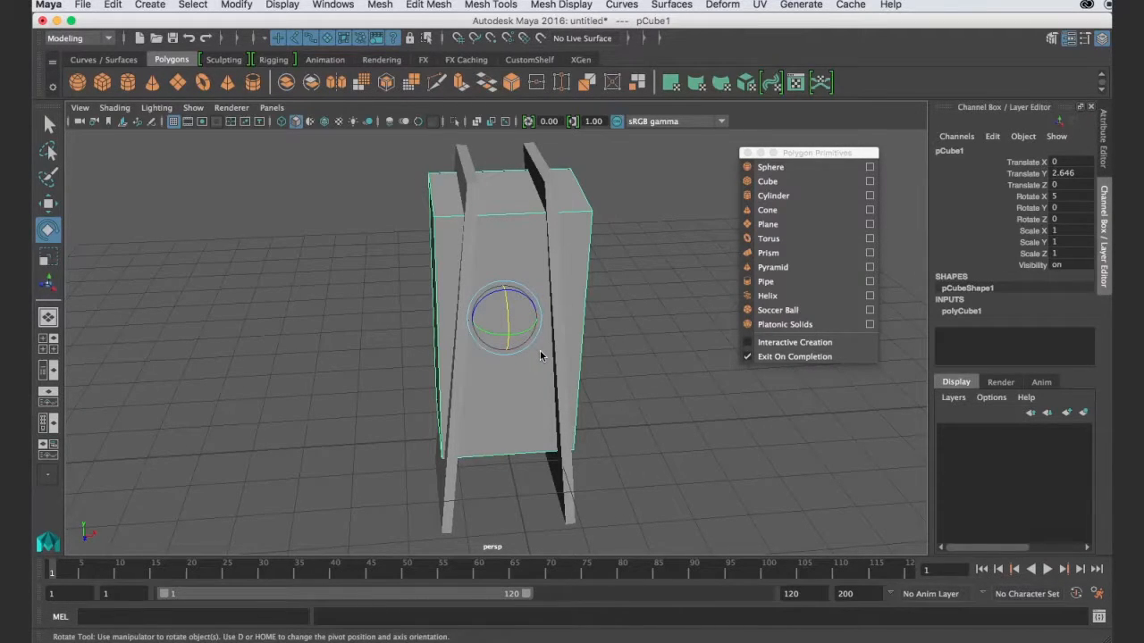
pyautogui.press('super+d')
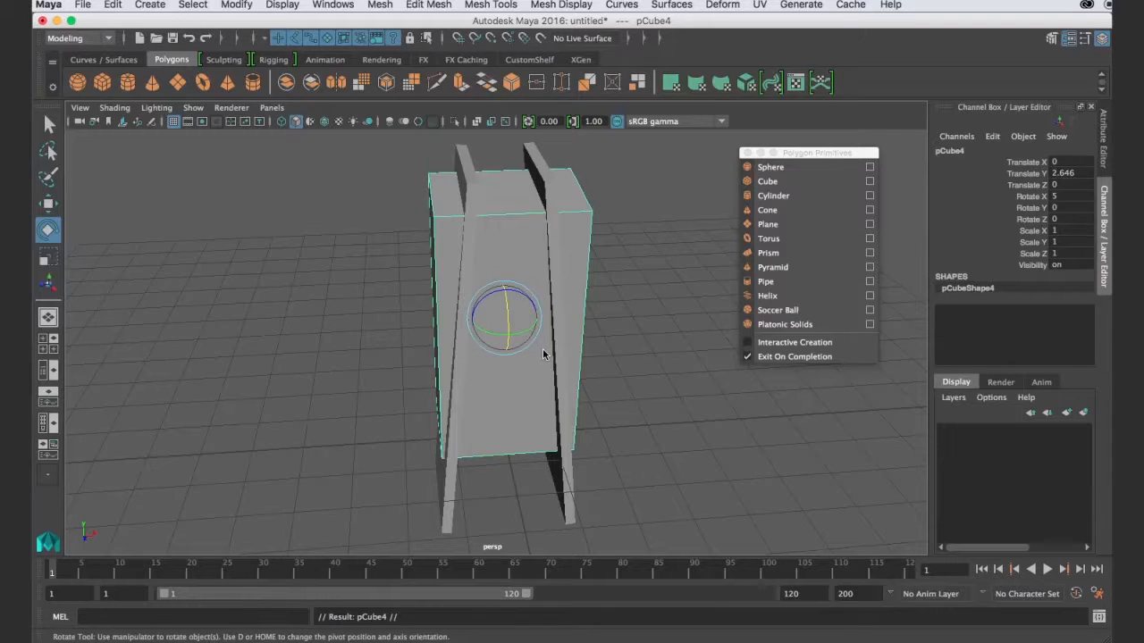
pyautogui.press('r')
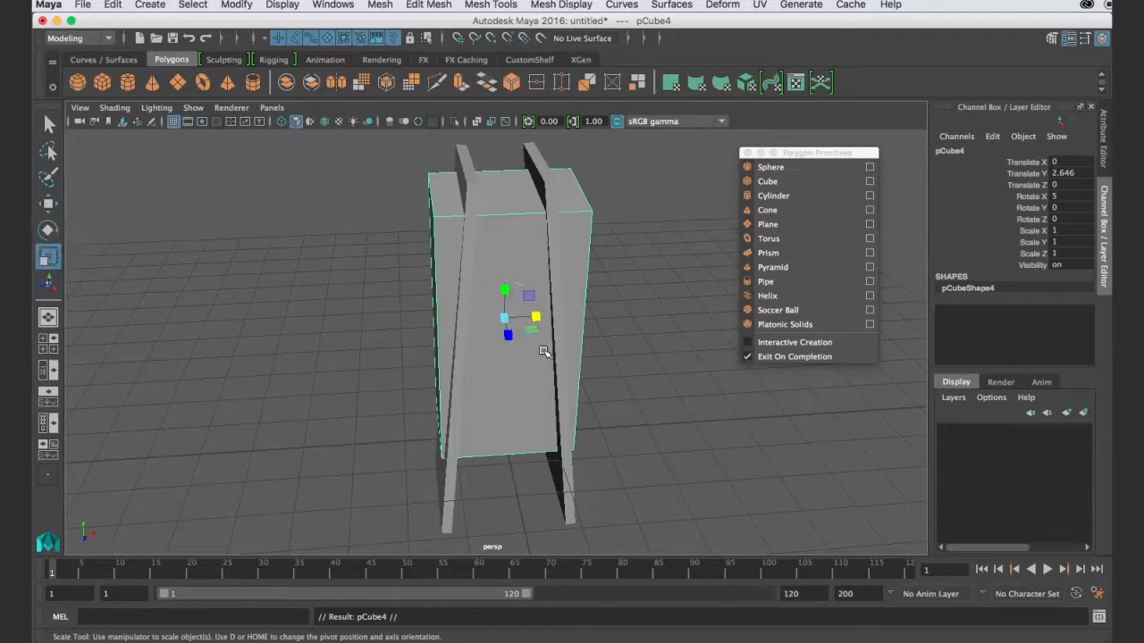
pyautogui.moveTo(505, 292); pyautogui.dragTo(505, 316)
# Tilt the flattened band against the torso's slope by setting its Rotate X to -5
pyautogui.press('e')
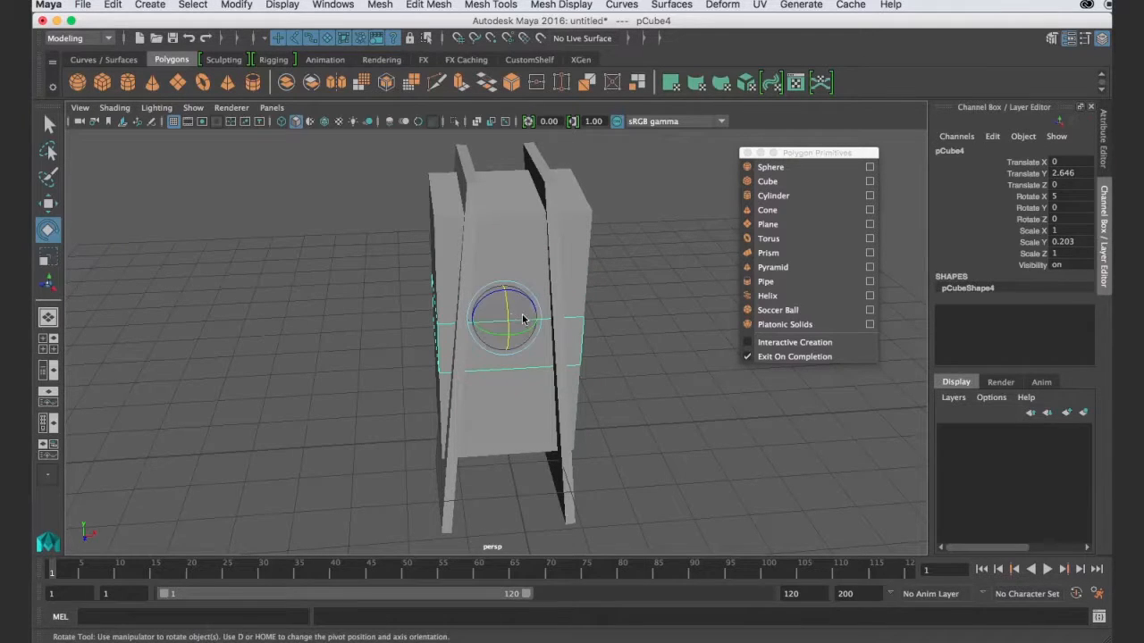
pyautogui.moveTo(508, 320); pyautogui.dragTo(505, 310)
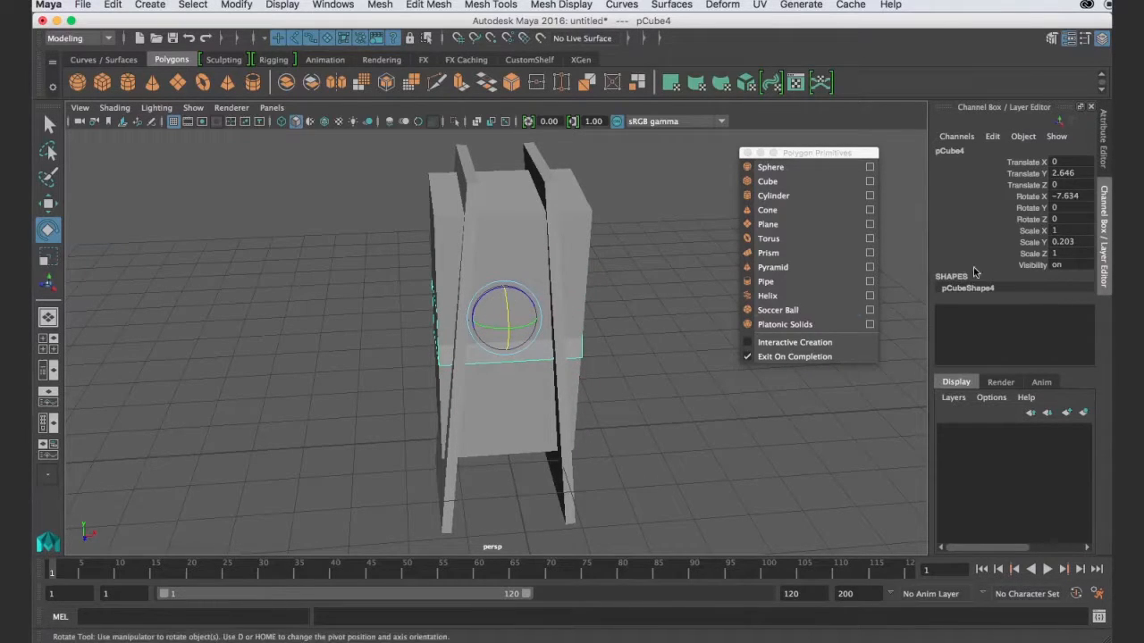
pyautogui.doubleClick(1068, 196)
pyautogui.write('-5')
pyautogui.press('Return')
# Fit the band between the side panels on the torso's front, scaled about 0.6 in X at about X -0.08, Y 3.623, Z 0.215
pyautogui.press('w')
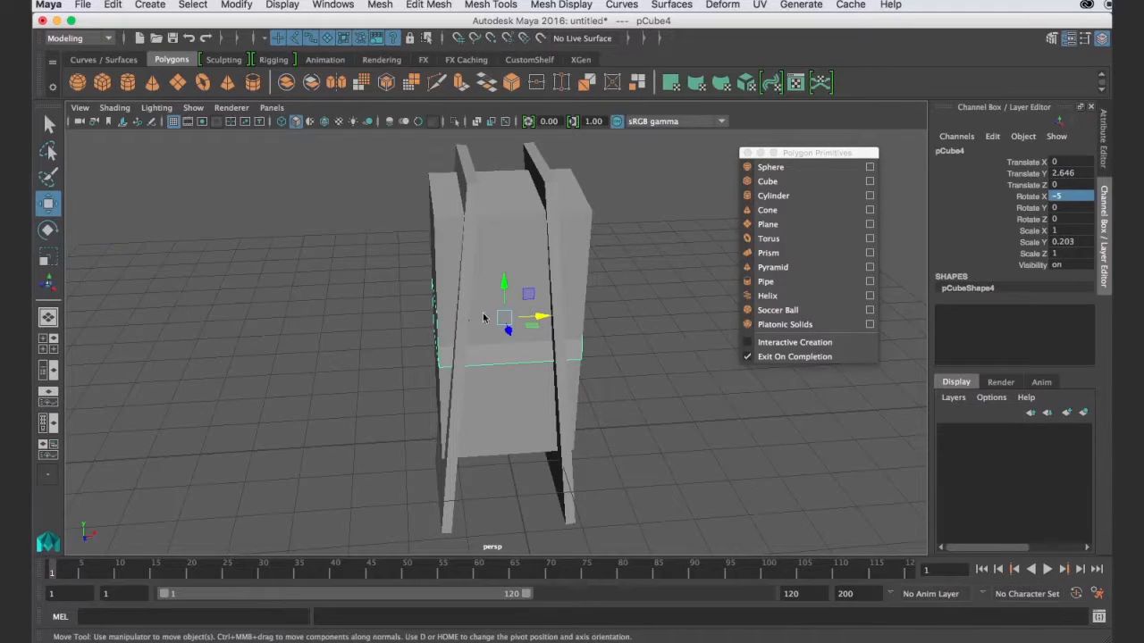
pyautogui.moveTo(505, 314); pyautogui.dragTo(547, 305)
pyautogui.press('r')
pyautogui.press('w')
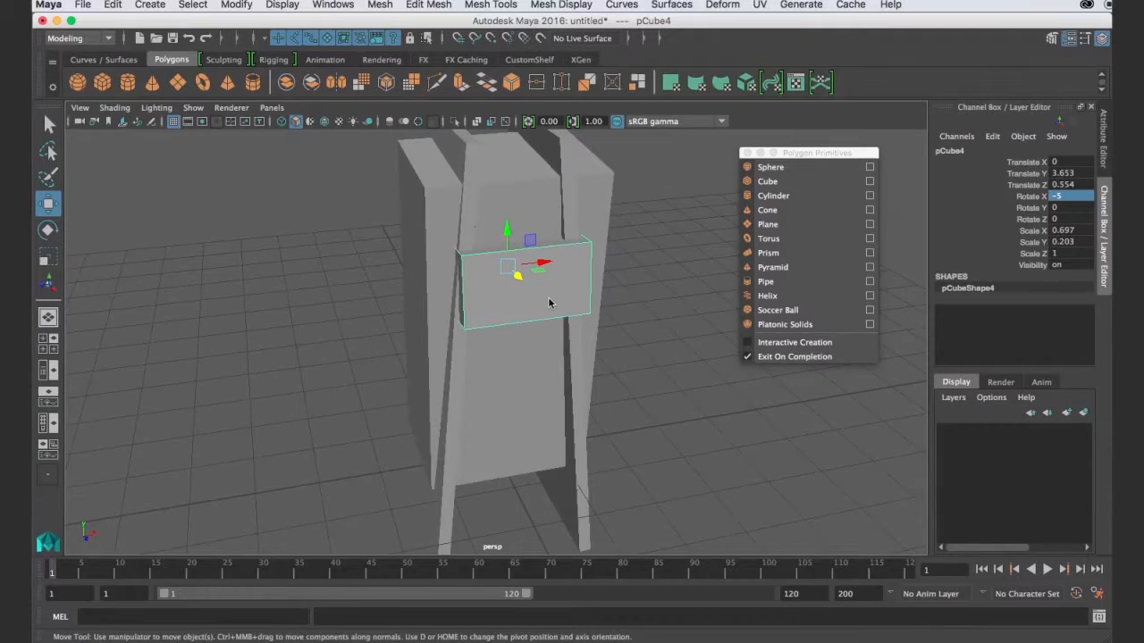
pyautogui.press('r')
pyautogui.moveTo(541, 263); pyautogui.dragTo(508, 271)
pyautogui.press('w')
pyautogui.press('r')
pyautogui.press('w')
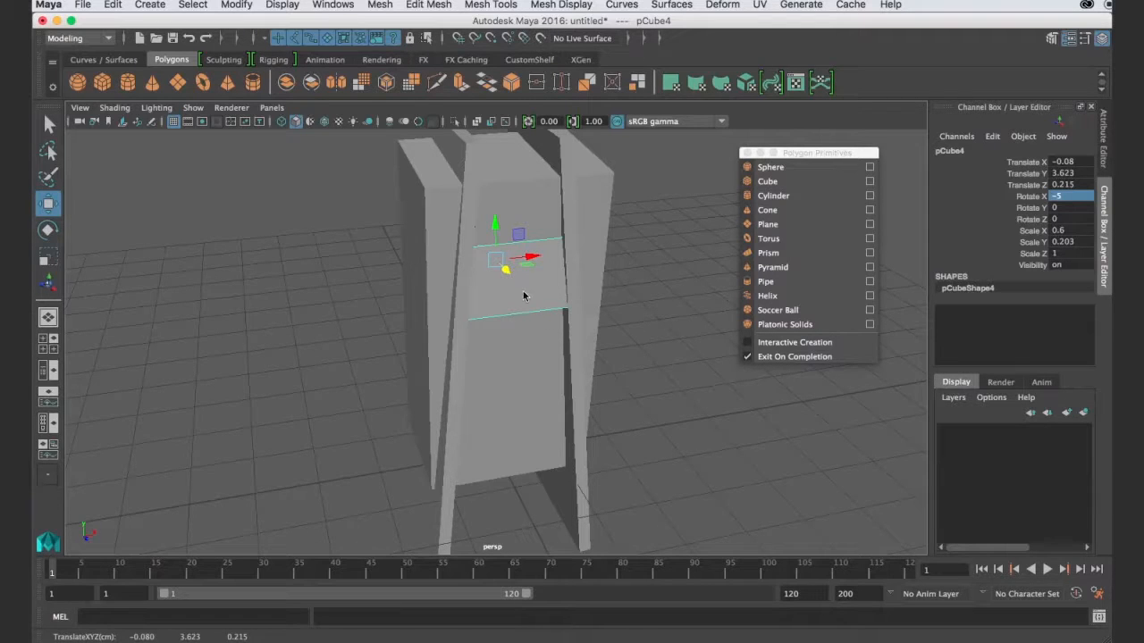
# Tilt the front band to about Rotate X -6.083 and enlarge its height to about 0.287 in Scale Y
pyautogui.press('e')
pyautogui.moveTo(505, 258); pyautogui.dragTo(499, 216)
pyautogui.press('w')
pyautogui.press('r')
pyautogui.press('w')
pyautogui.moveTo(507, 271); pyautogui.dragTo(509, 271)
# Duplicate the front band and place the copy below it at about Y 2.523, Z 0.043, widened to about 0.664 in X
pyautogui.keyDown('alt'); pyautogui.moveTo(530, 359); pyautogui.dragTo(487, 350); pyautogui.keyUp('alt')
pyautogui.moveTo(510, 269); pyautogui.dragTo(562, 332)
pyautogui.hotkey('ctrl', 'd')
pyautogui.press('r')
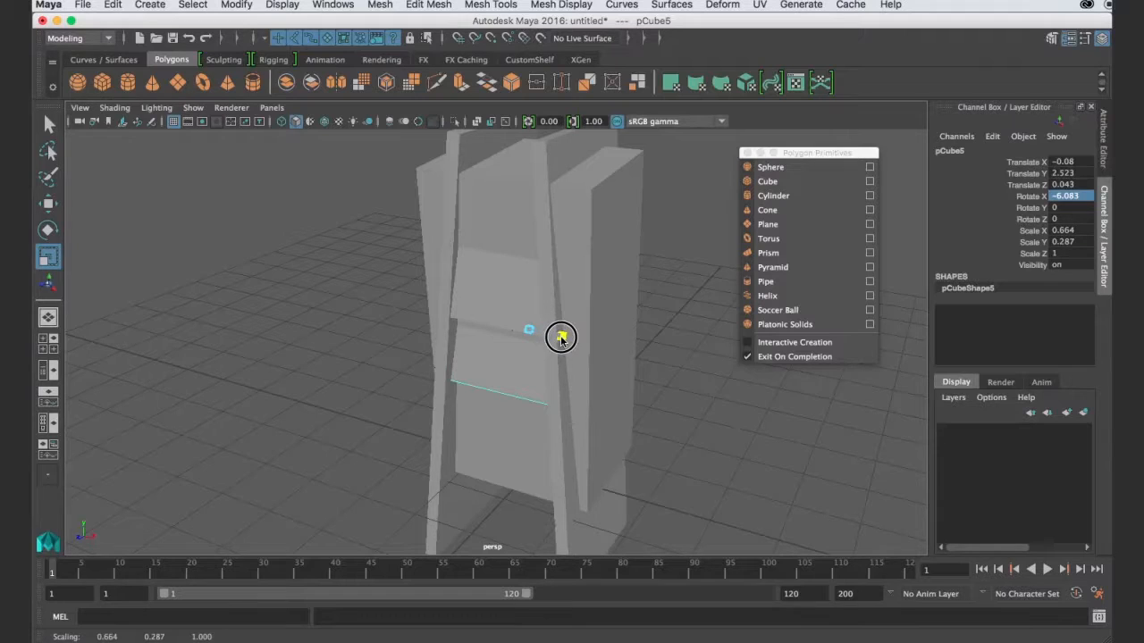
# Duplicate the second band and move the copy down to about Y 1.903, Z -0.006, widened to about 0.684 in X
pyautogui.hotkey('ctrl', 'd')
pyautogui.press('w')
pyautogui.moveTo(534, 300); pyautogui.dragTo(530, 332)
pyautogui.moveTo(514, 374); pyautogui.dragTo(563, 377)
pyautogui.press('r')
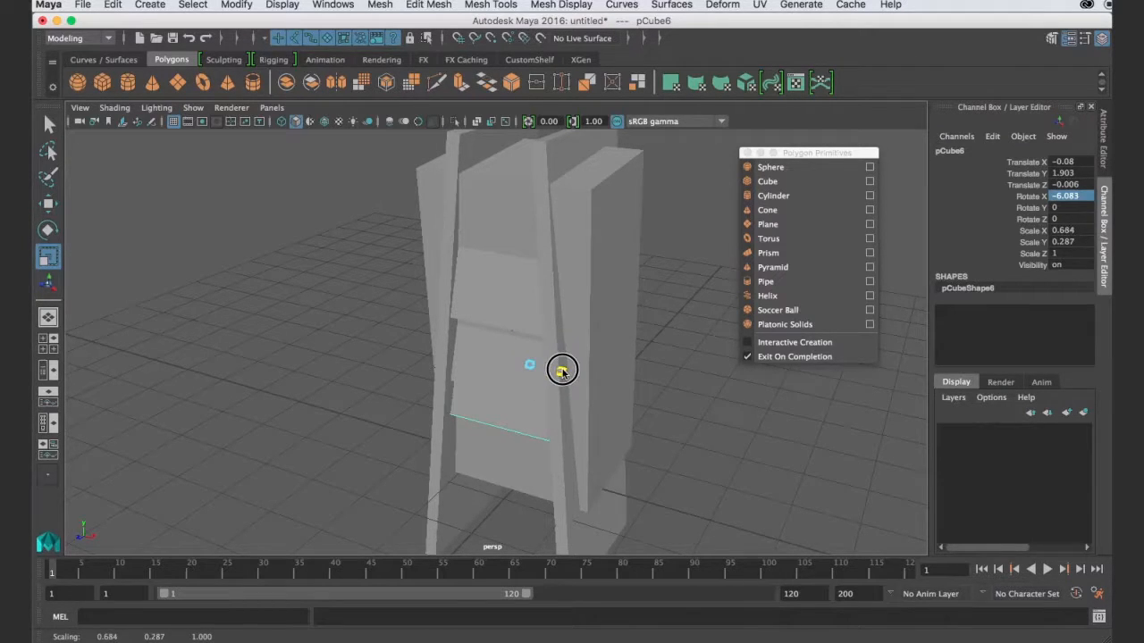
# Widen the middle band to about 0.74 in X and reposition it at about X -0.042, Y 2.665, Z 0.102
pyautogui.click(682, 408)
pyautogui.keyDown('alt'); pyautogui.moveTo(682, 408); pyautogui.dragTo(724, 401); pyautogui.keyUp('alt')
pyautogui.click(527, 379)
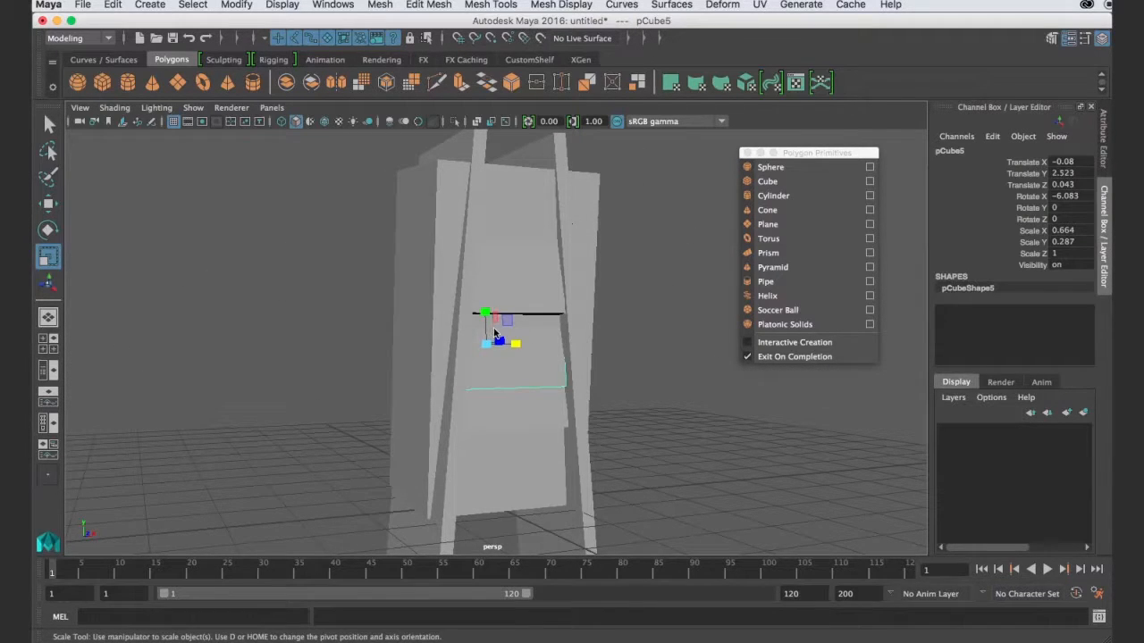
pyautogui.press('w')
pyautogui.click(485, 306)
pyautogui.moveTo(485, 307); pyautogui.dragTo(521, 336)
pyautogui.press('r')
pyautogui.press('w')
pyautogui.keyDown('alt'); pyautogui.moveTo(553, 379); pyautogui.dragTo(493, 375); pyautogui.keyUp('alt')
pyautogui.press('r')
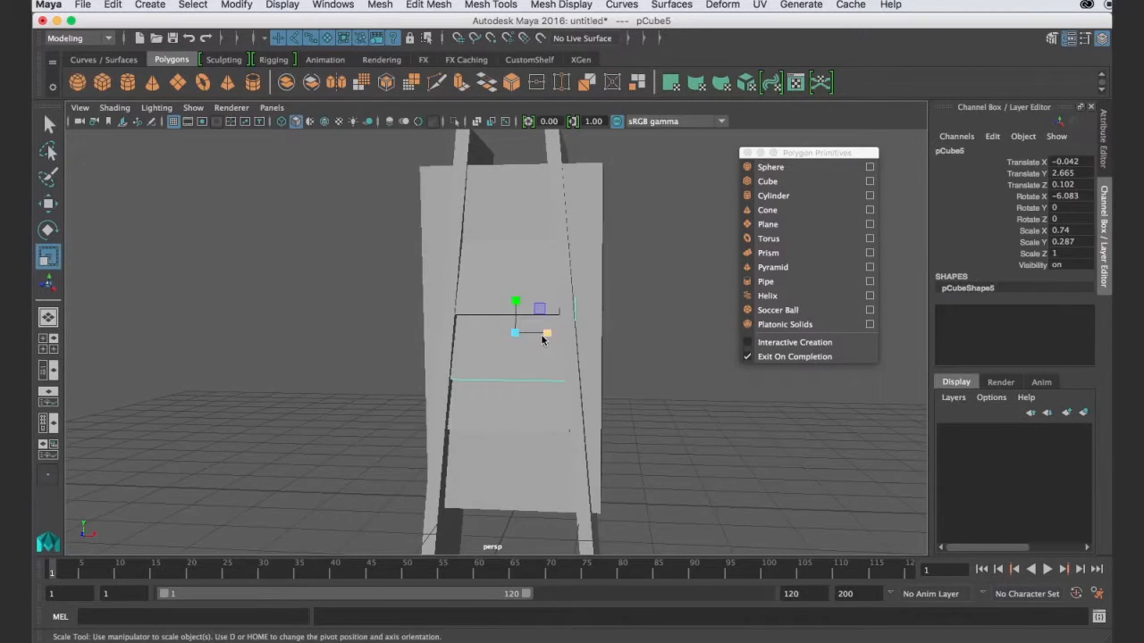
pyautogui.click(619, 342)
# Create a polygon sphere and move it beside the torso's upper part at about Translate X 1.761, Y 3.765
pyautogui.scroll(-3, 618, 343)
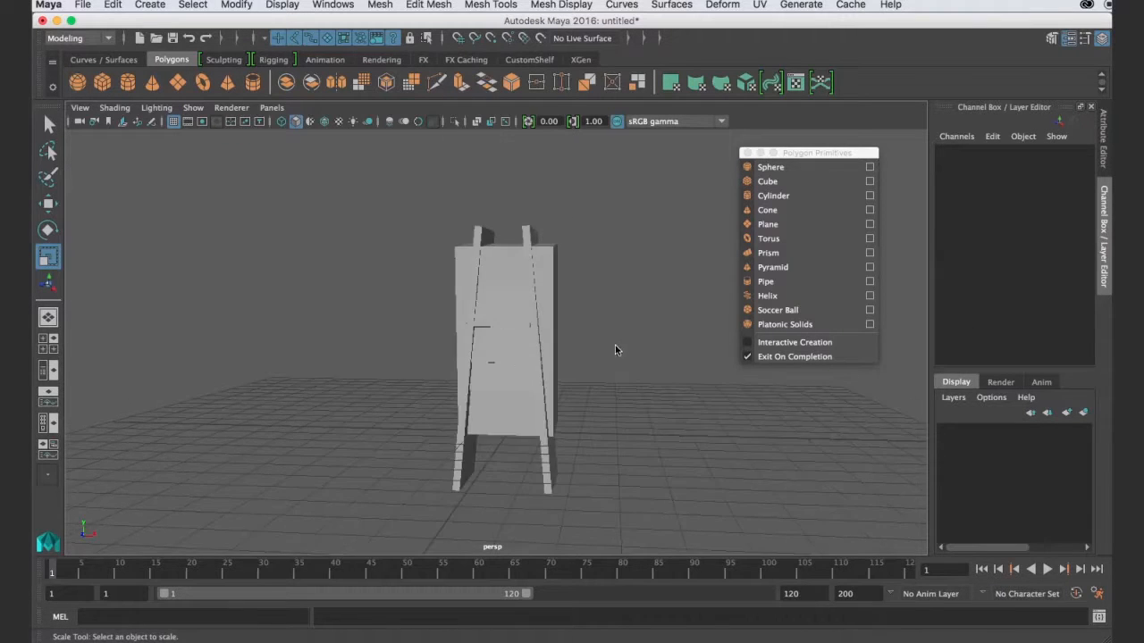
pyautogui.keyDown('alt'); pyautogui.moveTo(615, 350); pyautogui.dragTo(565, 376); pyautogui.keyUp('alt')
pyautogui.keyDown('alt'); pyautogui.moveTo(563, 271); pyautogui.dragTo(513, 326); pyautogui.keyUp('alt')
pyautogui.scroll(3, 509, 324)
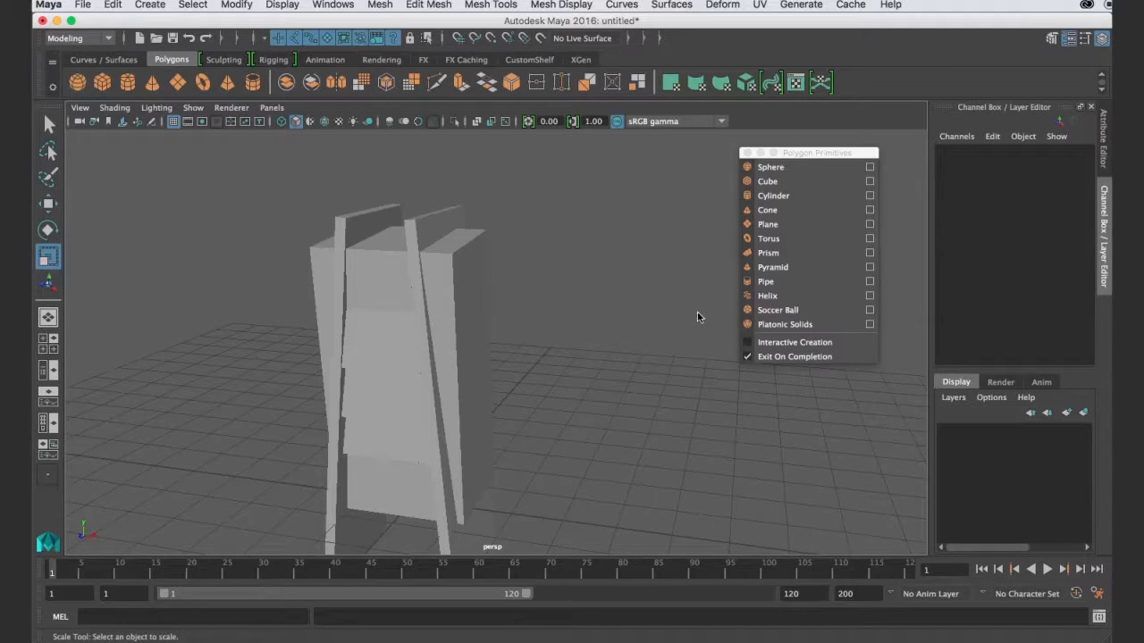
pyautogui.keyDown('alt'); pyautogui.moveTo(645, 331); pyautogui.dragTo(544, 335); pyautogui.keyUp('alt')
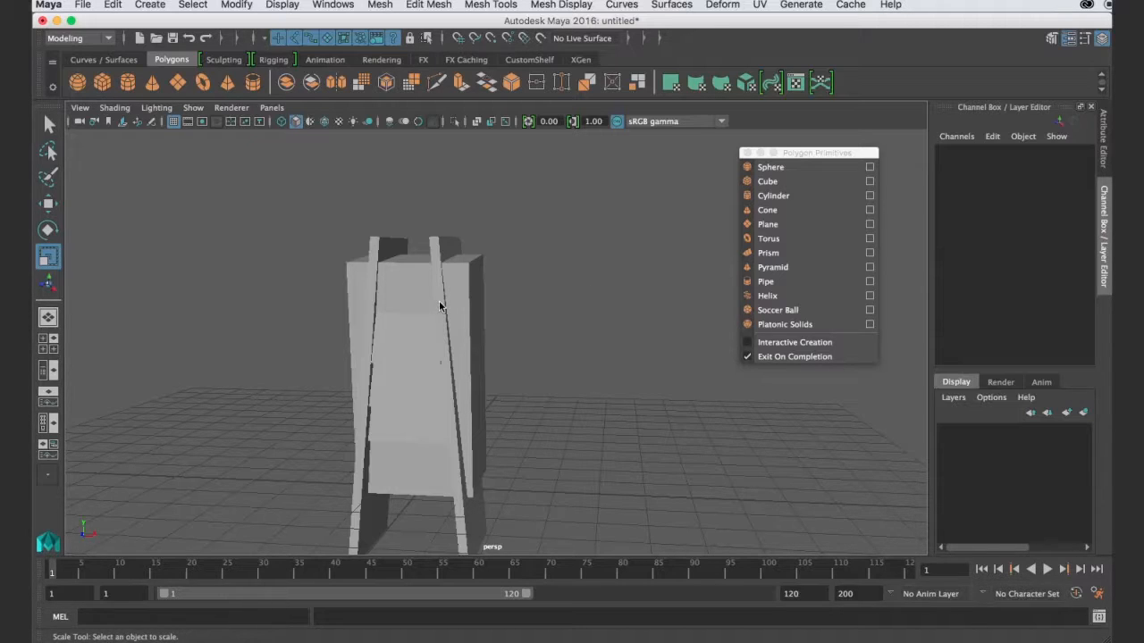
pyautogui.click(78, 83)
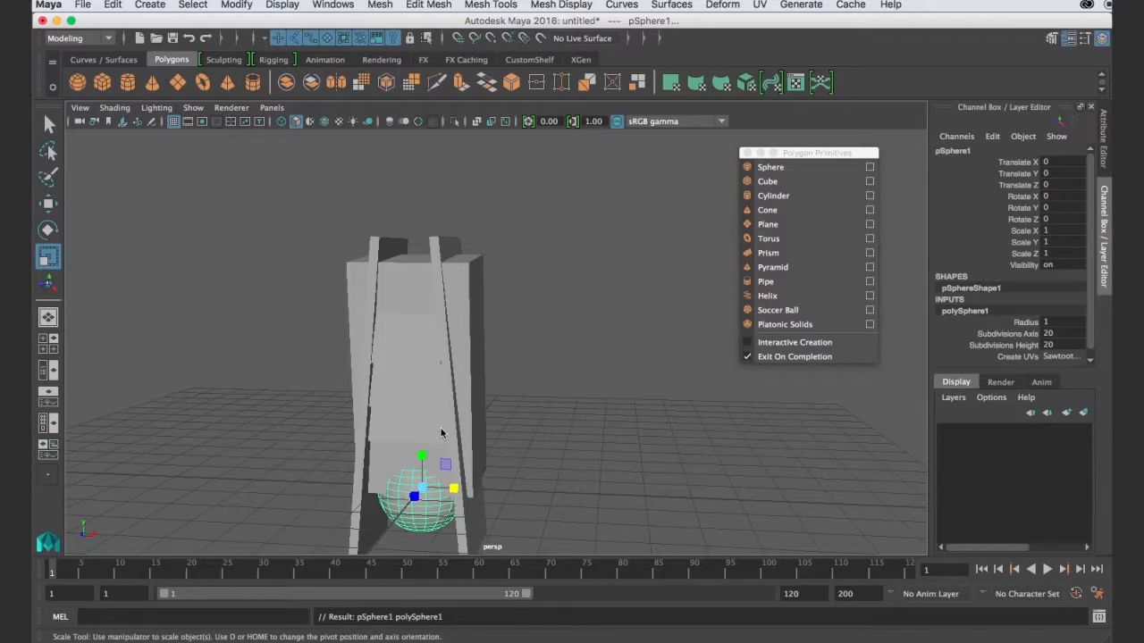
pyautogui.press('w')
pyautogui.moveTo(421, 447); pyautogui.dragTo(502, 317)
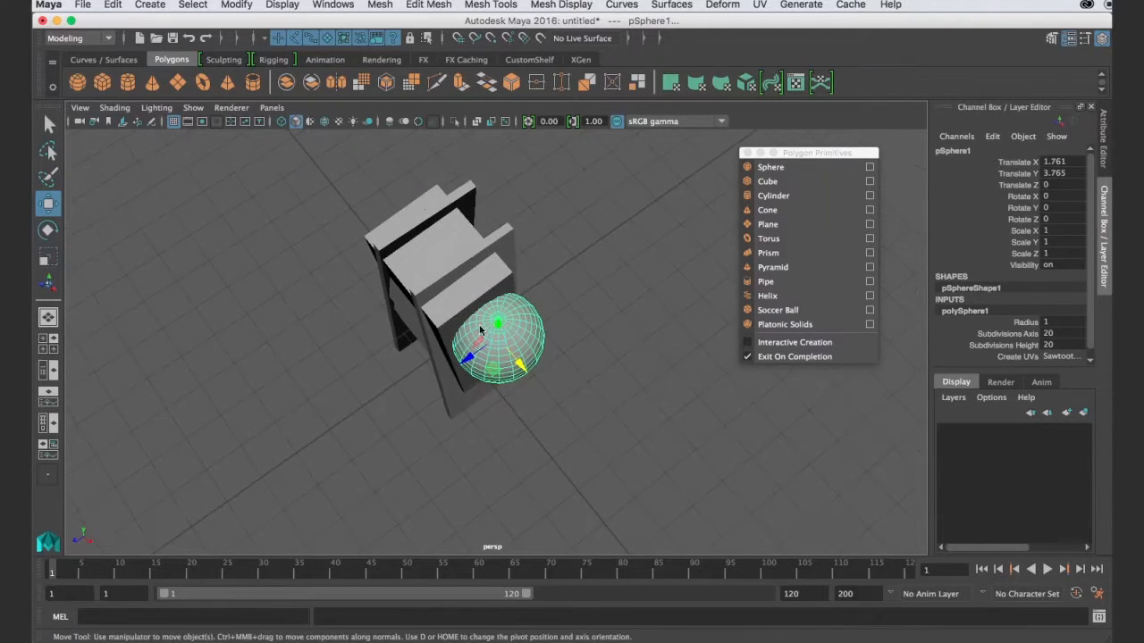
# Turn the sphere so its pole faces sideways by setting its Rotate Z to 90
pyautogui.scroll(5, 502, 317)
pyautogui.scroll(-5, 502, 286)
pyautogui.keyDown('alt'); pyautogui.moveTo(520, 332); pyautogui.dragTo(536, 290); pyautogui.keyUp('alt')
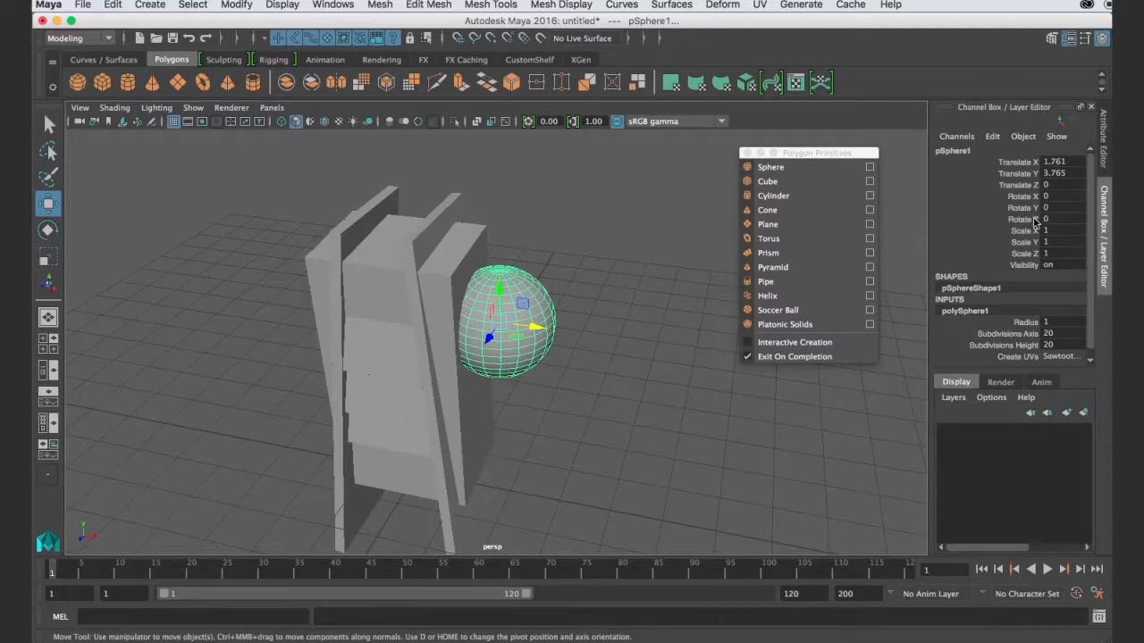
pyautogui.press('r')
pyautogui.press('e')
pyautogui.press('r')
pyautogui.press('e')
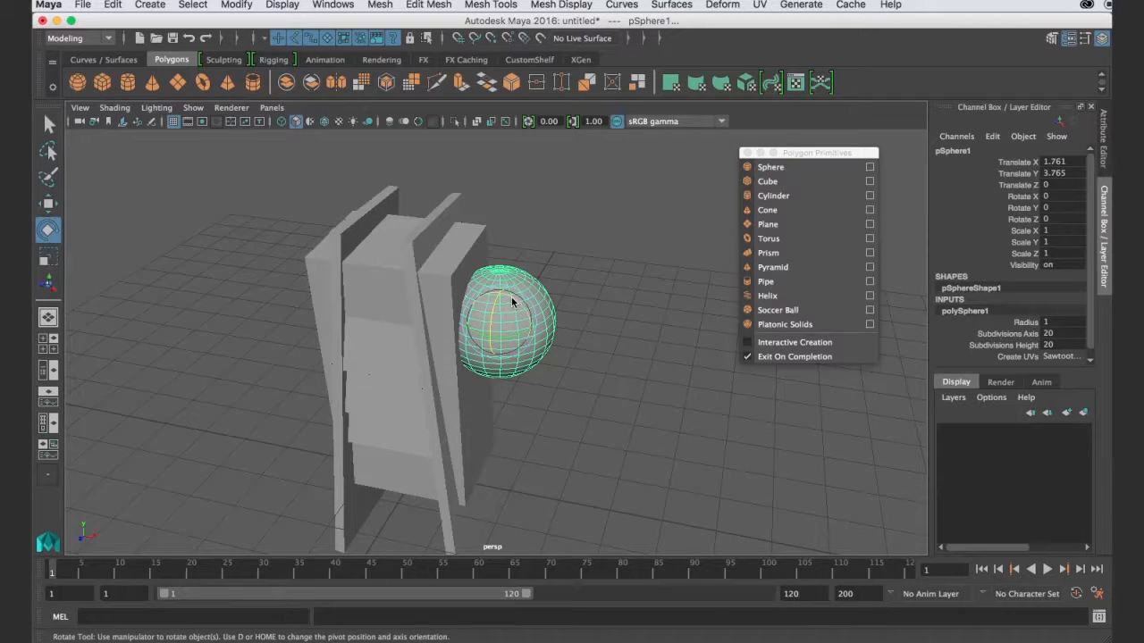
pyautogui.moveTo(512, 298); pyautogui.dragTo(527, 322)
pyautogui.doubleClick(1063, 220)
pyautogui.write('90')
pyautogui.press('Return')
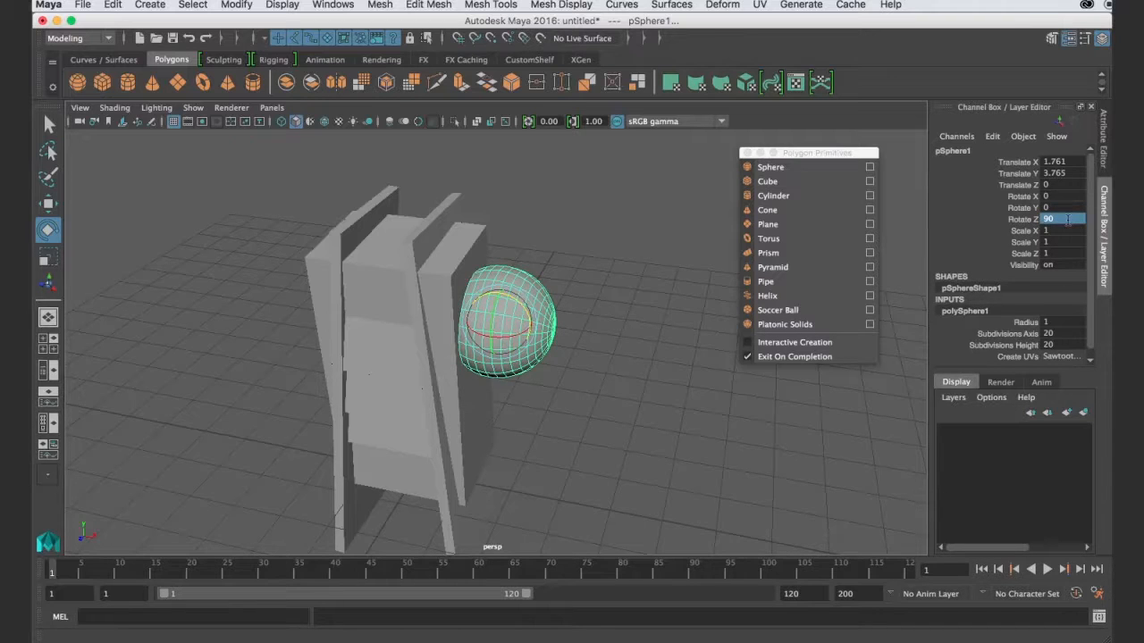
# Scale the sphere uniformly to about 0.486 and move it to the shoulder position at about X 1.263, Y 4.259
pyautogui.press('r')
pyautogui.moveTo(498, 320); pyautogui.dragTo(437, 314)
pyautogui.press('w')
pyautogui.moveTo(472, 278); pyautogui.dragTo(468, 261)
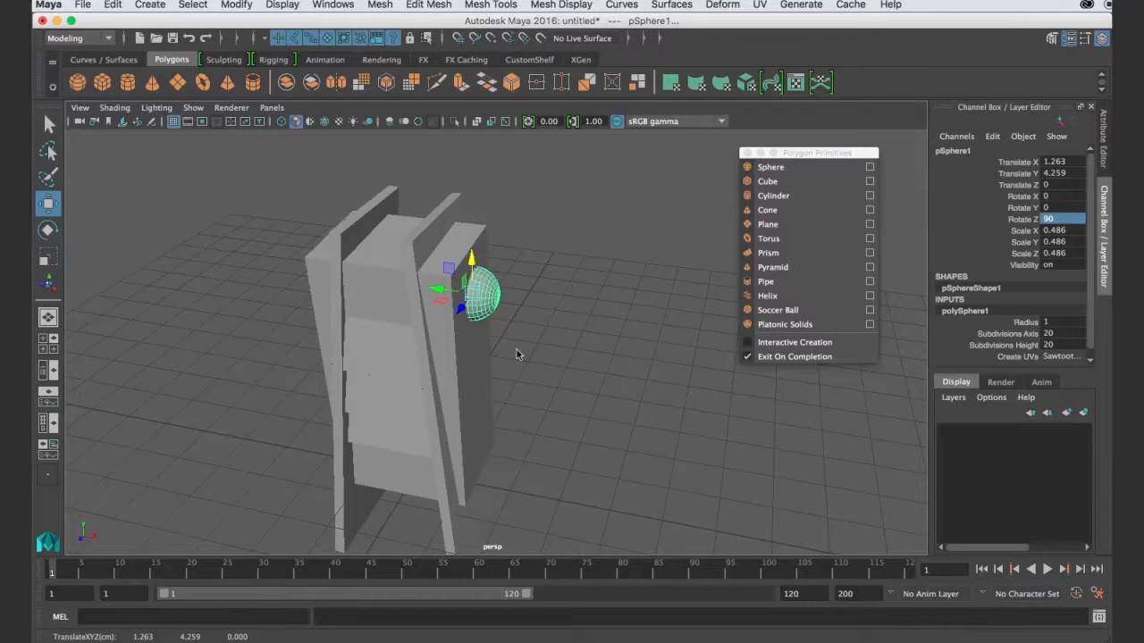
# Try a polygon cylinder at the origin, discard it, and delete the sphere at the torso's shoulder
pyautogui.scroll(-2, 457, 498)
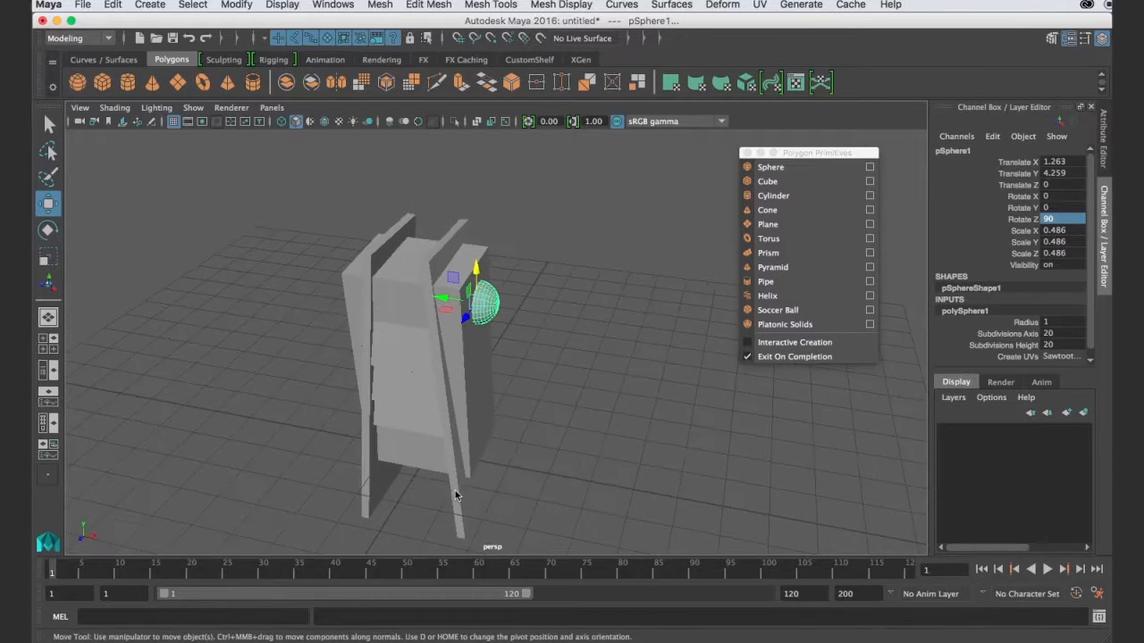
pyautogui.click(779, 197)
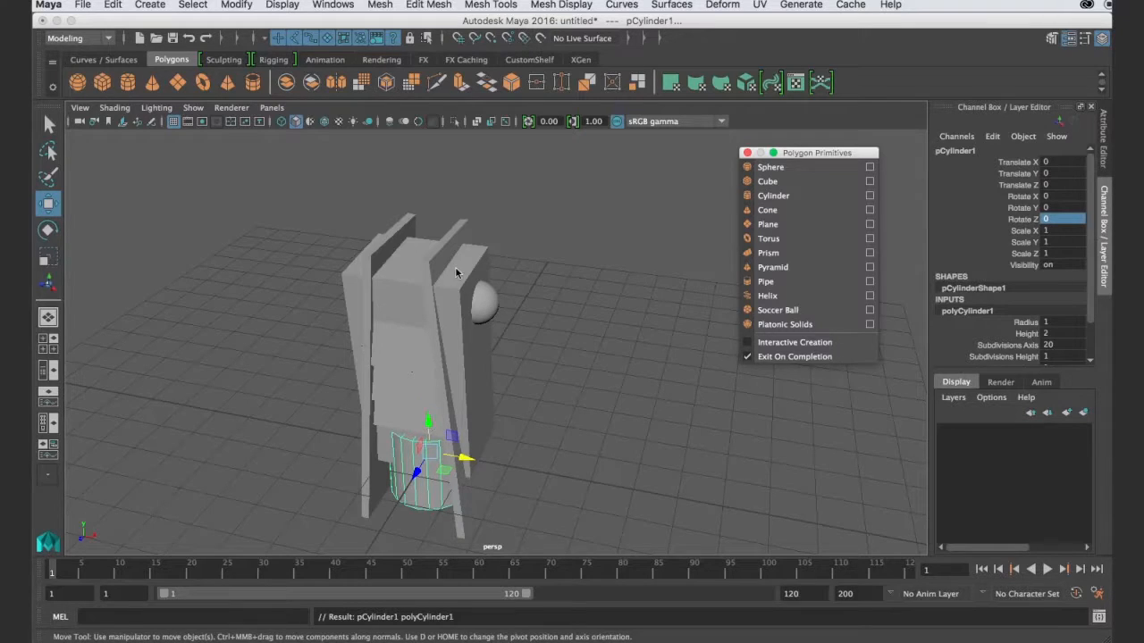
pyautogui.press('Delete')
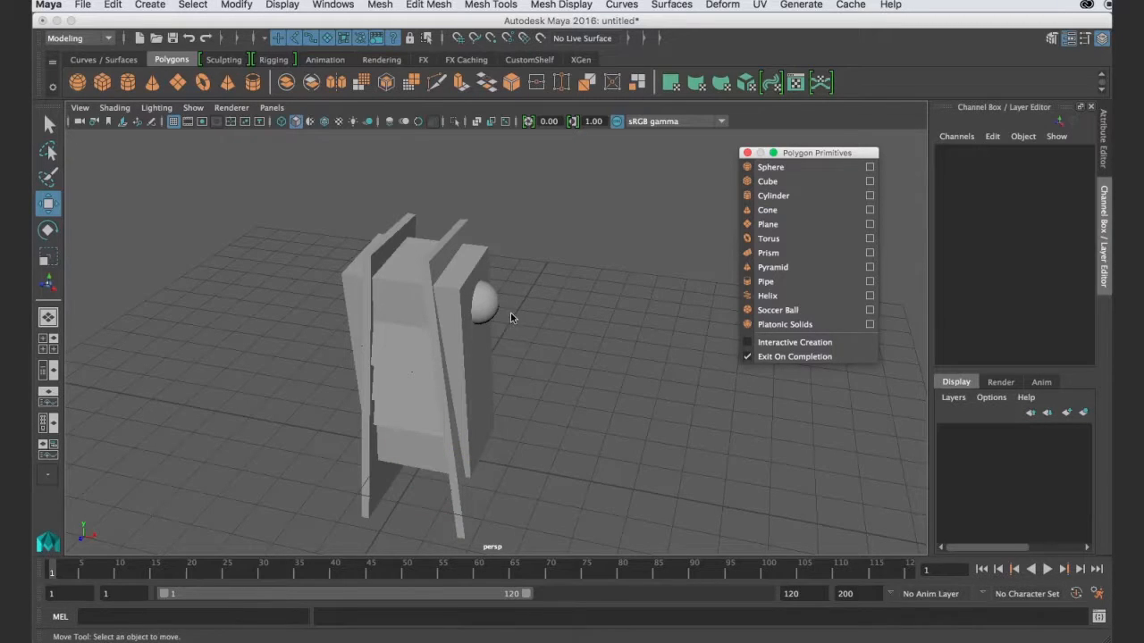
pyautogui.click(483, 303)
pyautogui.press('Delete')
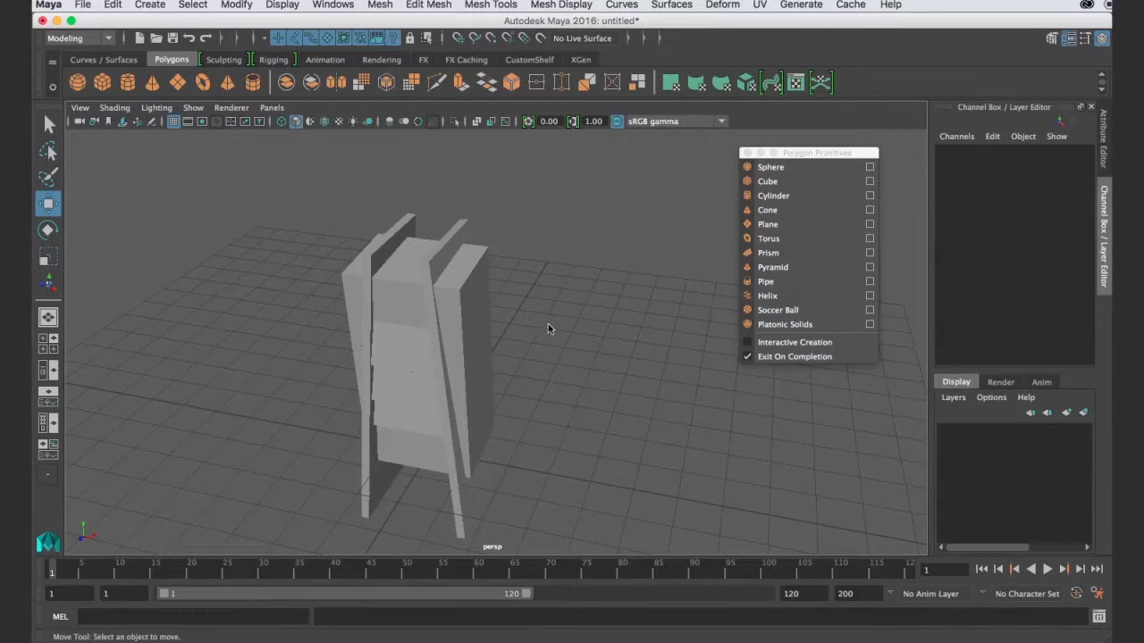
# Create a polygon sphere, raise it above the torso to Translate Y 6.65, and scale it uniformly to about 0.404
pyautogui.click(768, 167)
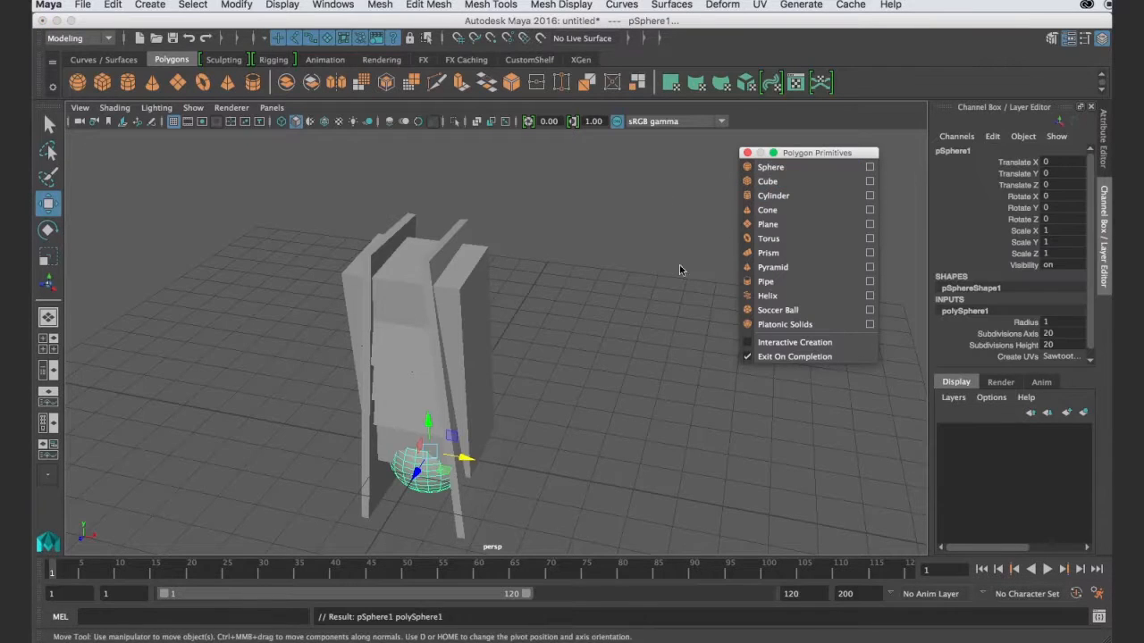
pyautogui.moveTo(437, 418); pyautogui.dragTo(438, 141)
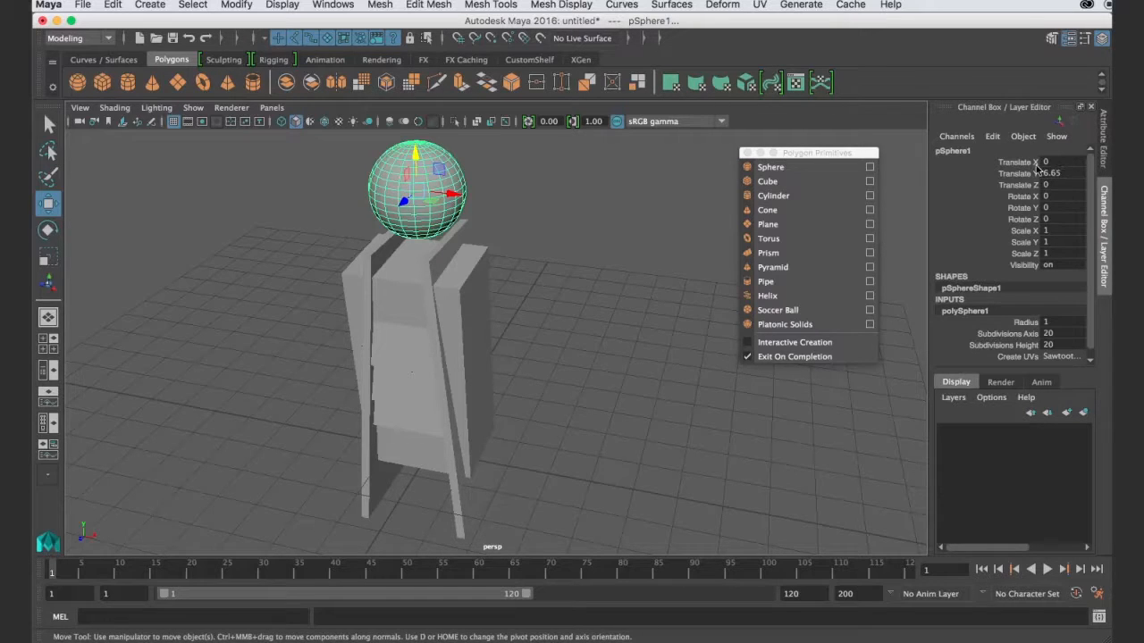
pyautogui.press('r')
pyautogui.moveTo(416, 190); pyautogui.dragTo(370, 211)
pyautogui.keyDown('alt'); pyautogui.moveTo(541, 276); pyautogui.dragTo(539, 350, button='middle'); pyautogui.keyUp('alt')
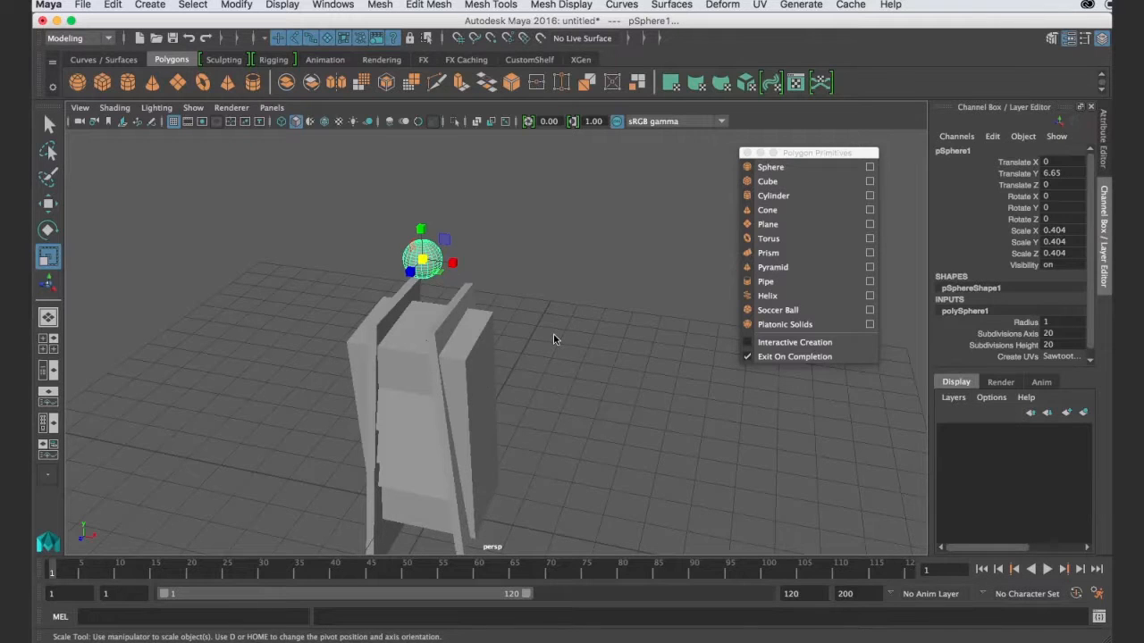
# Create a polygon cylinder above the sphere at about Translate Y 7.937 and shape it into a thin rod, scaled about 0.152, 1.059, 0.152
pyautogui.keyDown('alt'); pyautogui.moveTo(553, 333); pyautogui.dragTo(590, 340); pyautogui.keyUp('alt')
pyautogui.click(775, 196)
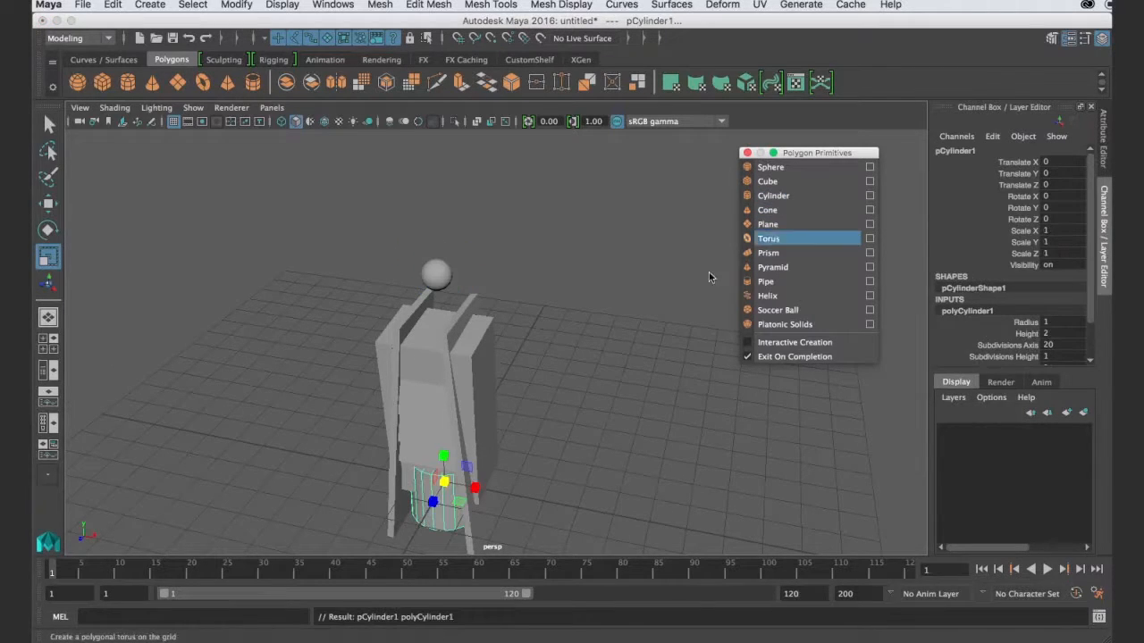
pyautogui.press('w')
pyautogui.moveTo(444, 457); pyautogui.dragTo(378, 242)
pyautogui.press('r')
pyautogui.moveTo(434, 204)
pyautogui.mouseDown()
pyautogui.moveTo(445, 91)
pyautogui.moveTo(437, 182)
pyautogui.mouseUp()
pyautogui.moveTo(435, 231); pyautogui.dragTo(436, 192)
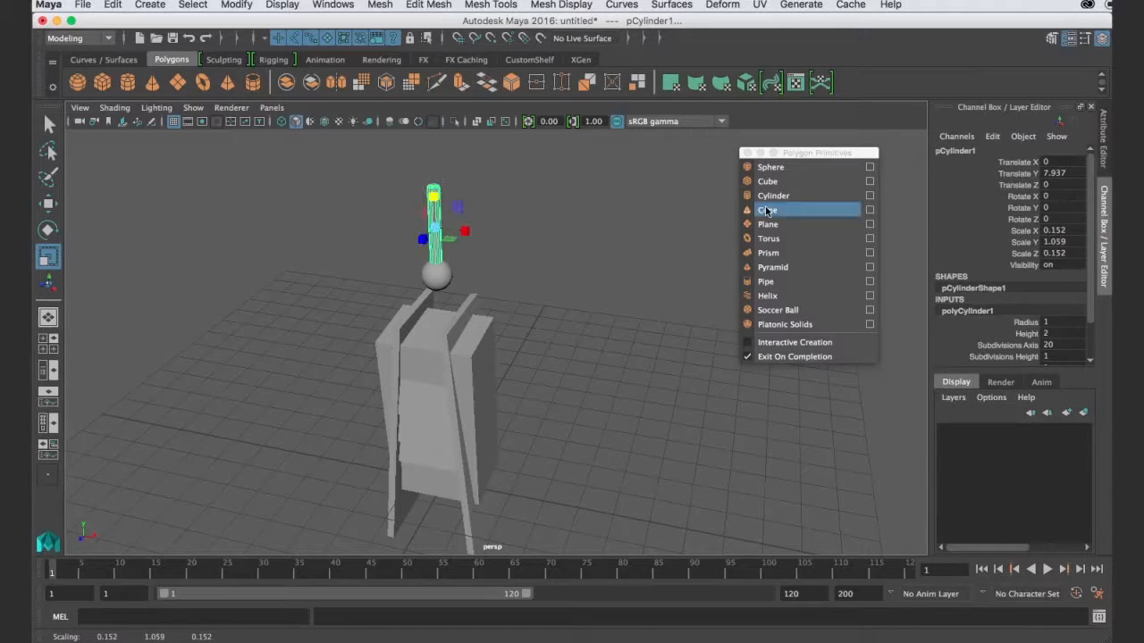
# Create a polygon helix and raise it around the thin rod to about Translate Y 7.994
pyautogui.click(769, 295)
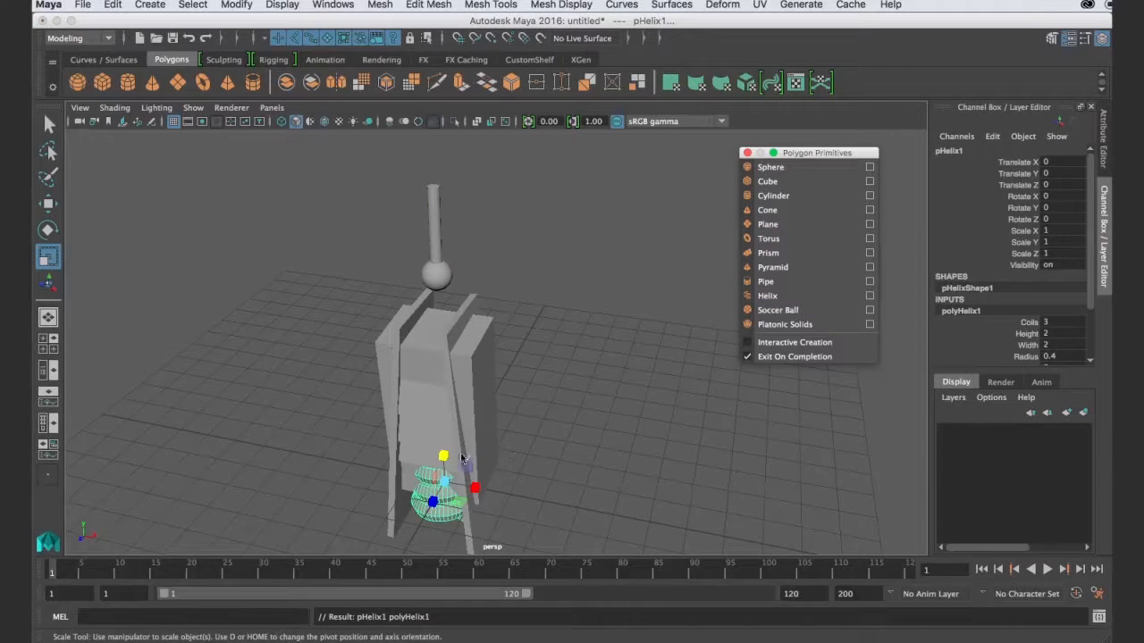
pyautogui.press('w')
pyautogui.moveTo(444, 454); pyautogui.dragTo(500, 184)
pyautogui.press('r')
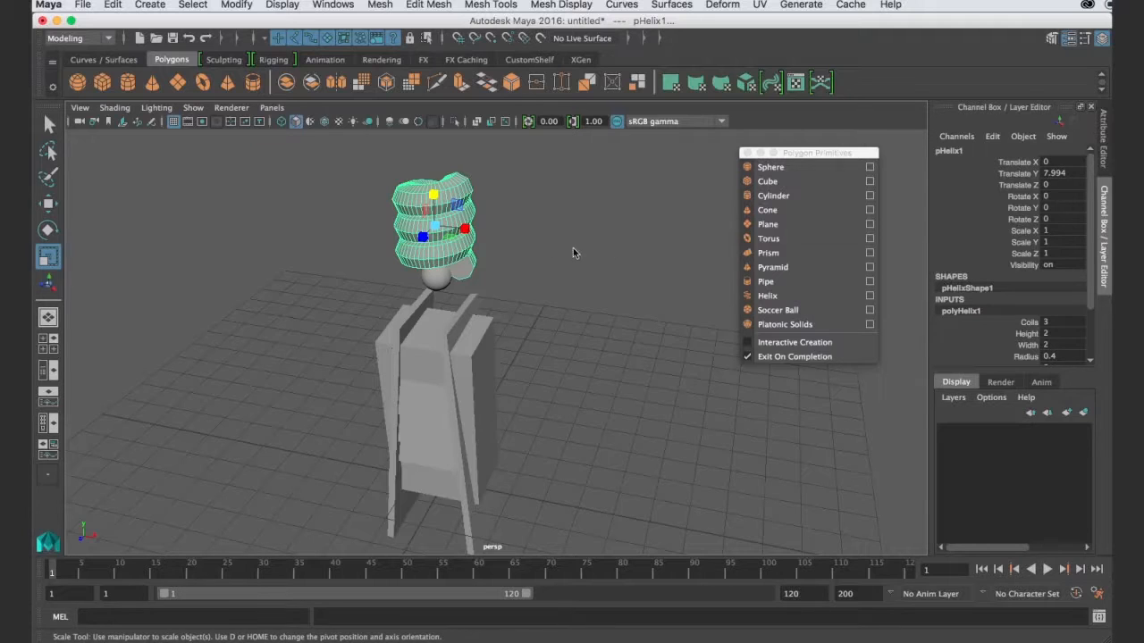
# Shape the helix into an open spring with 5.6 coils, a width of 0.9 and a radius of 0.05
pyautogui.click(1030, 323)
pyautogui.moveTo(608, 307)
pyautogui.mouseDown(button='middle')
pyautogui.moveTo(638, 305)
pyautogui.moveTo(604, 316)
pyautogui.mouseUp(button='middle')
pyautogui.click(1028, 345)
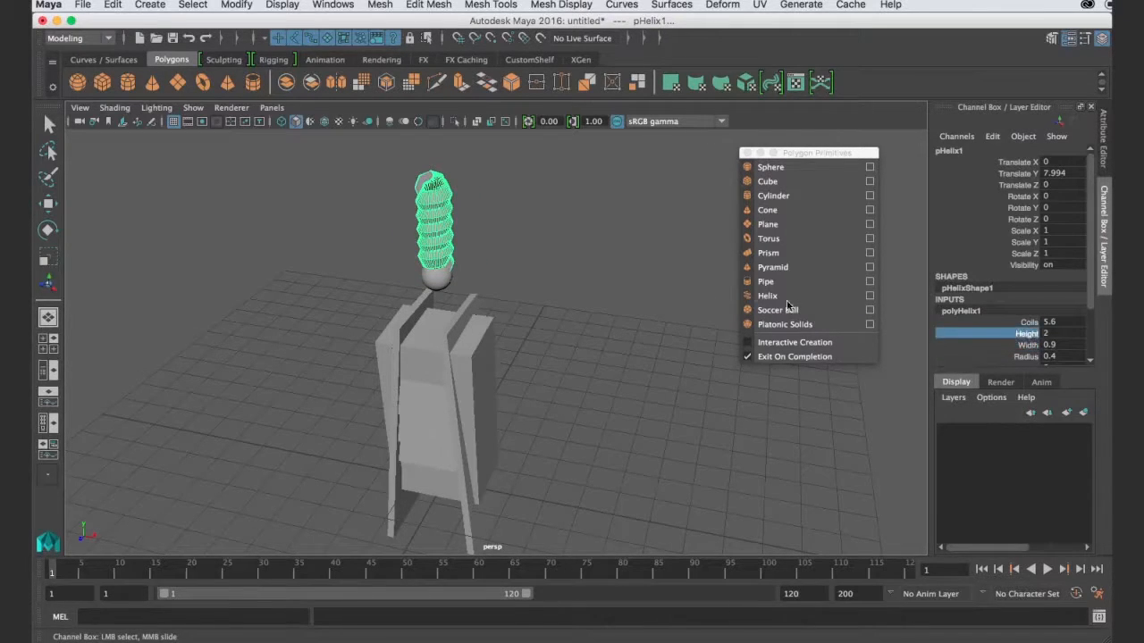
pyautogui.click(1028, 356)
pyautogui.moveTo(616, 288); pyautogui.dragTo(602, 289, button='middle')
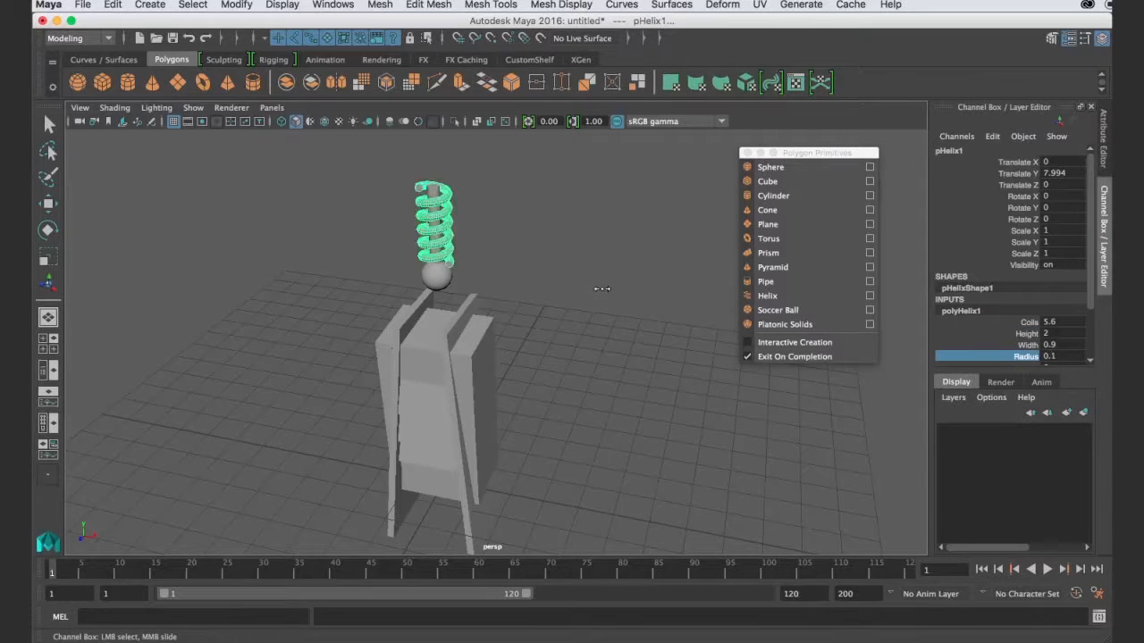
pyautogui.click(1055, 357)
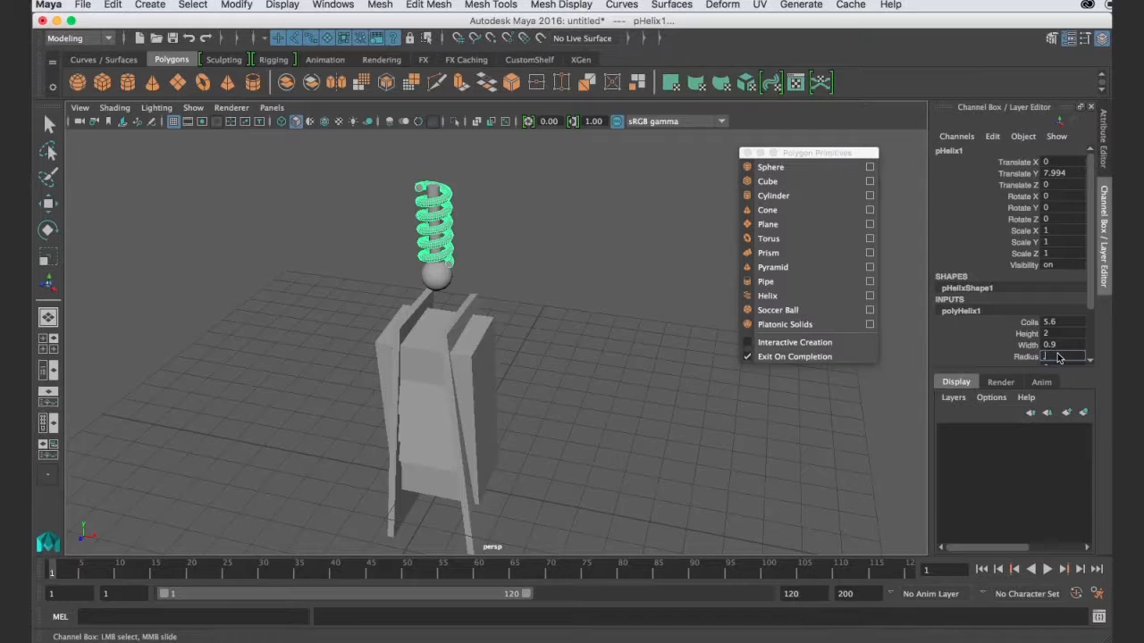
pyautogui.write('.05')
pyautogui.press('Return')
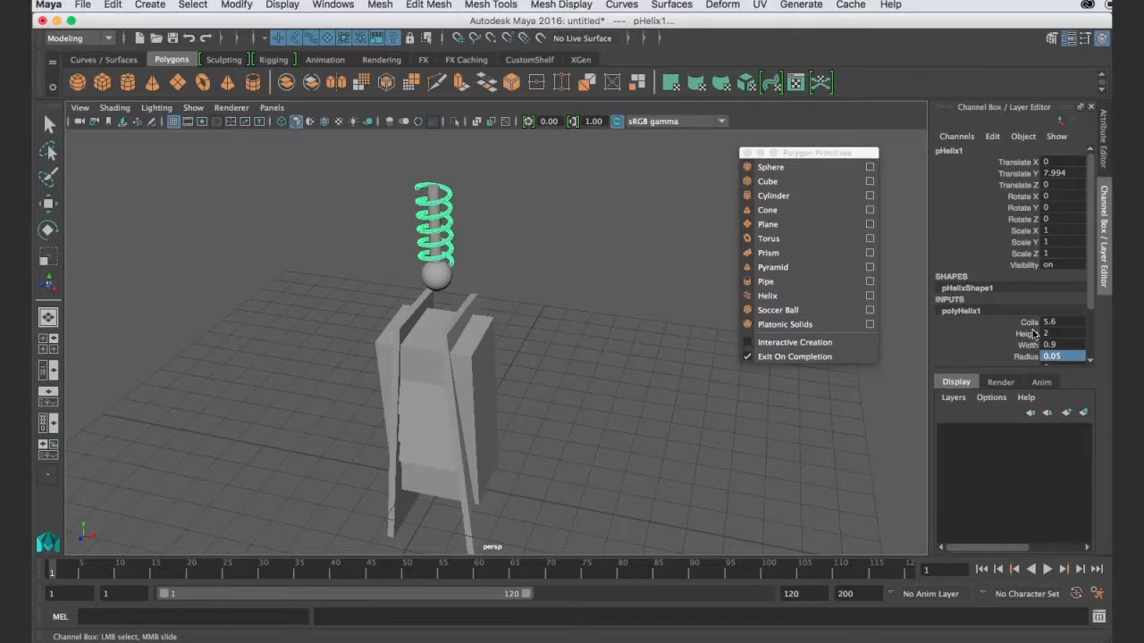
# Tighten the spring around the rod by setting the helix to 7.6 coils and a width of 0.6
pyautogui.click(1030, 323)
pyautogui.moveTo(599, 298); pyautogui.dragTo(651, 323, button='middle')
pyautogui.click(1029, 345)
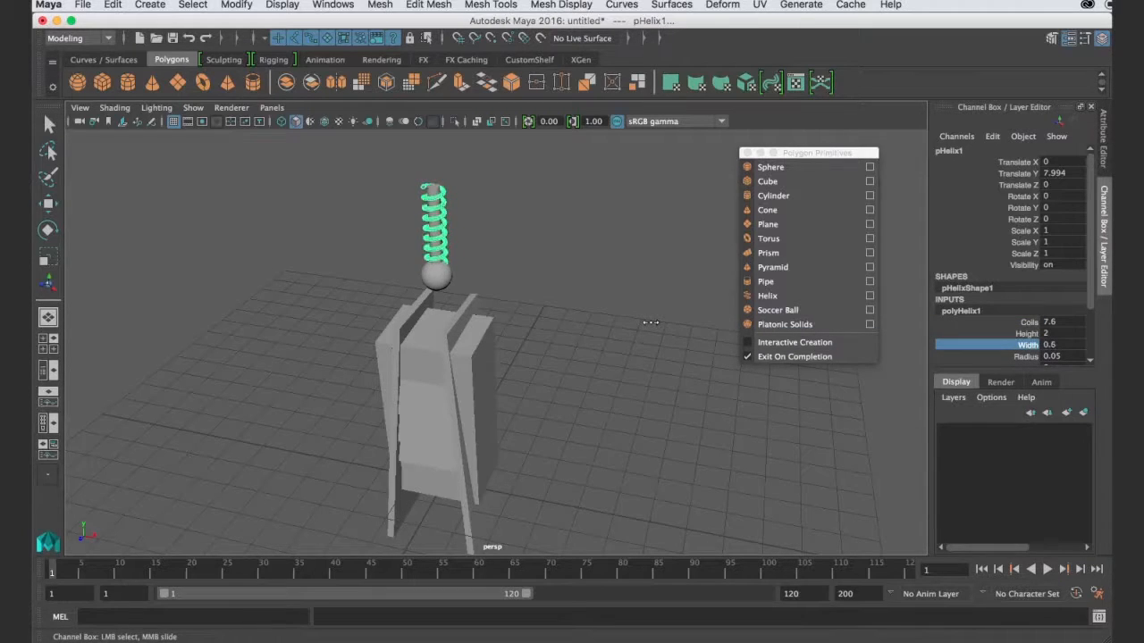
# Duplicate the sphere below the spring, raise the copy to Translate Y 9.193 at the rod's upper end, and scale it to about 0.315
pyautogui.click(442, 273)
pyautogui.press('r')
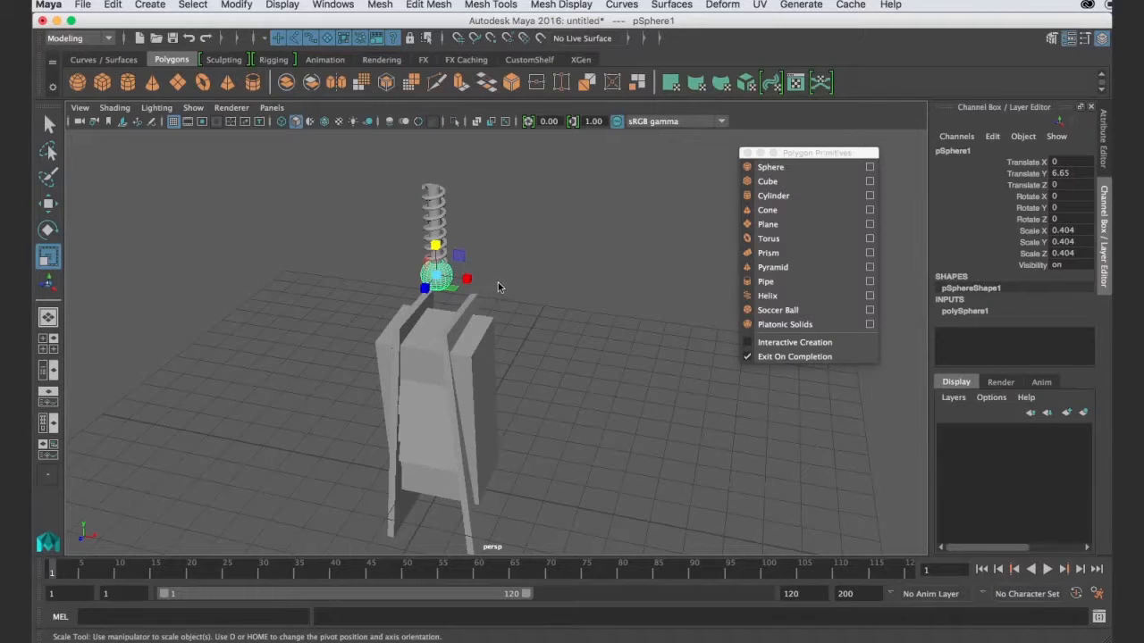
pyautogui.hotkey('ctrl', 'd')
pyautogui.press('w')
pyautogui.moveTo(434, 243); pyautogui.dragTo(425, 183)
pyautogui.press('r')
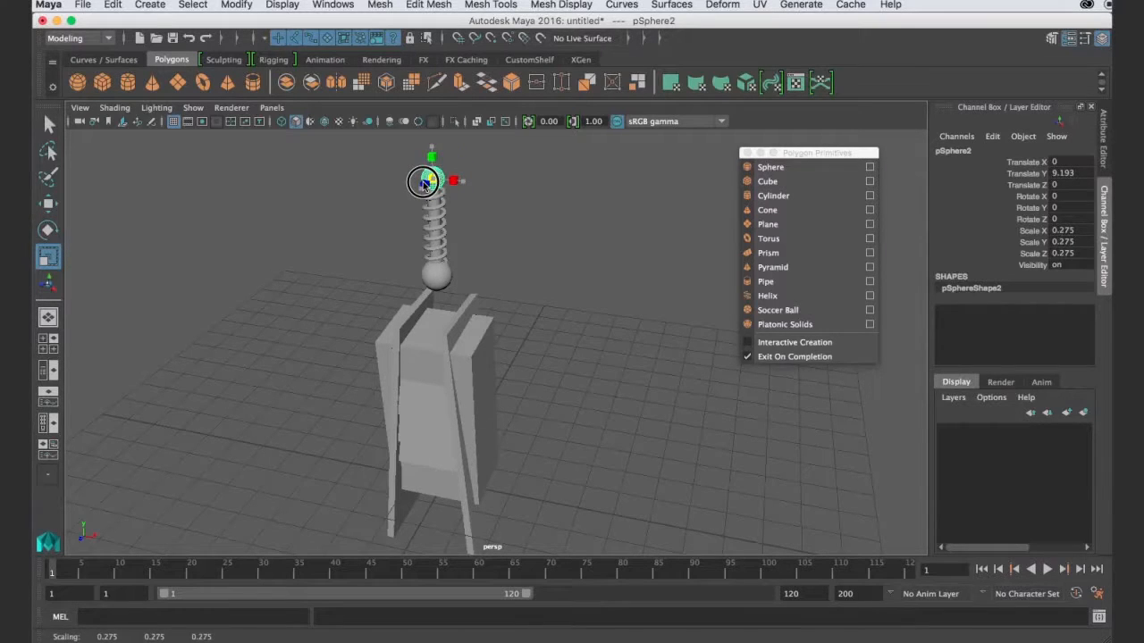
pyautogui.click(493, 266)
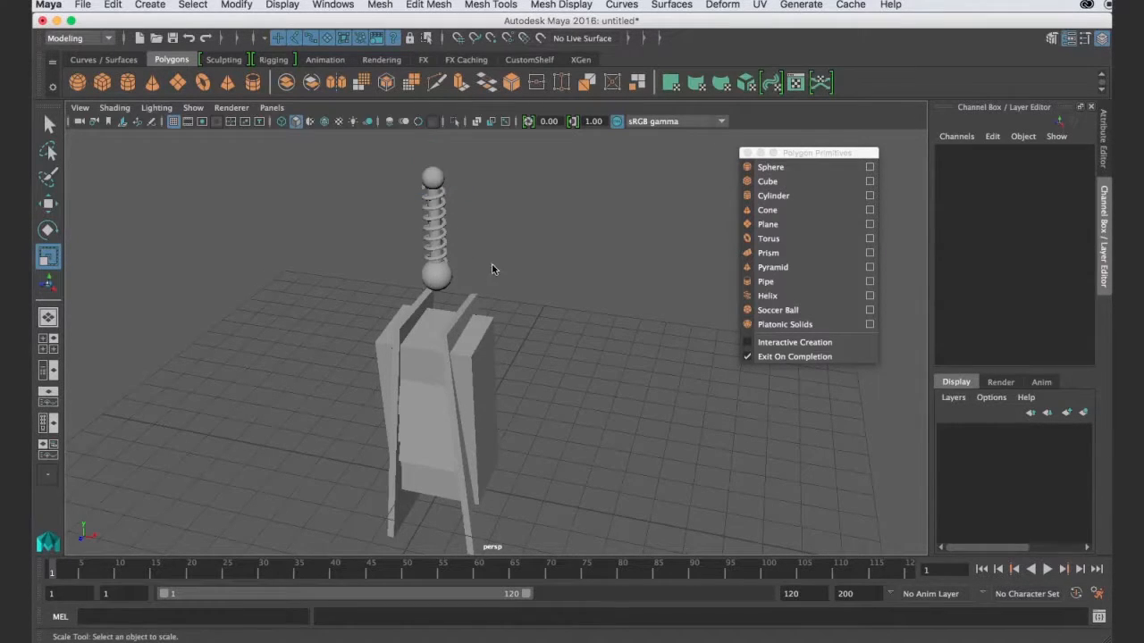
pyautogui.click(439, 186)
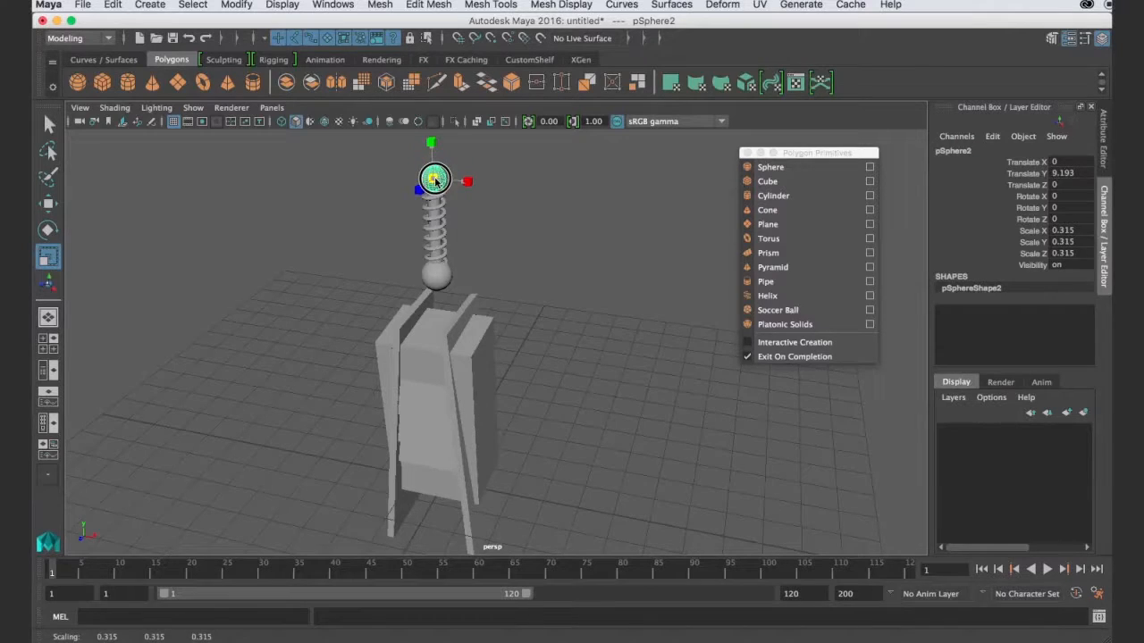
pyautogui.click(503, 232)
# Nudge the spring helix vertically so it sits between the two spheres
pyautogui.keyDown('alt'); pyautogui.moveTo(523, 270); pyautogui.dragTo(523, 262); pyautogui.keyUp('alt')
pyautogui.click(448, 291)
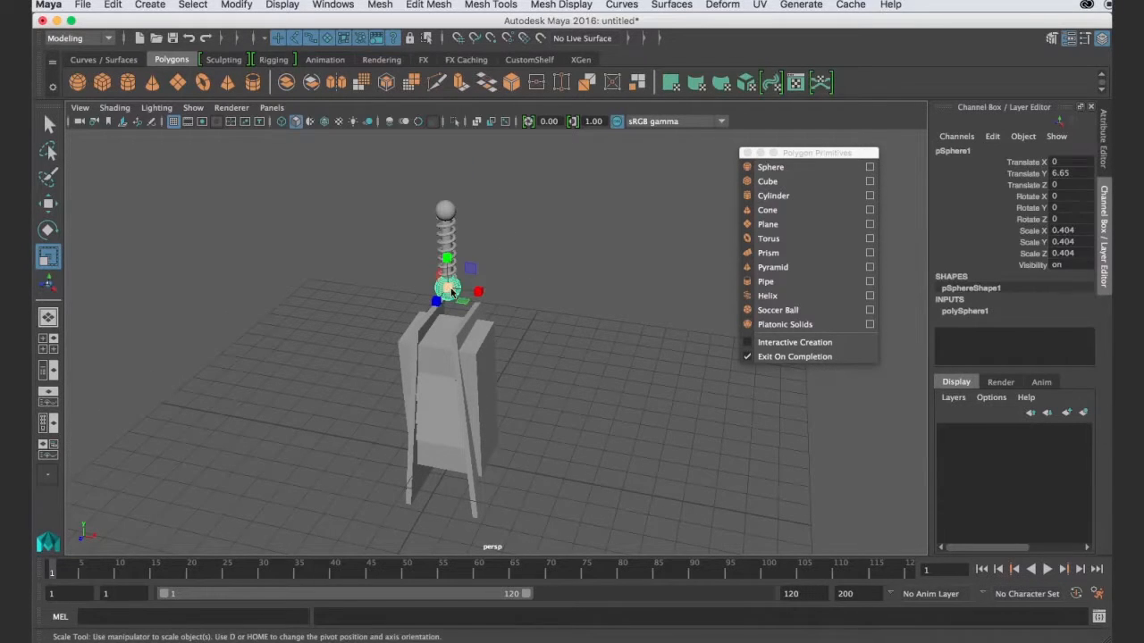
pyautogui.click(558, 250)
pyautogui.click(458, 286)
pyautogui.click(452, 237)
pyautogui.press('w')
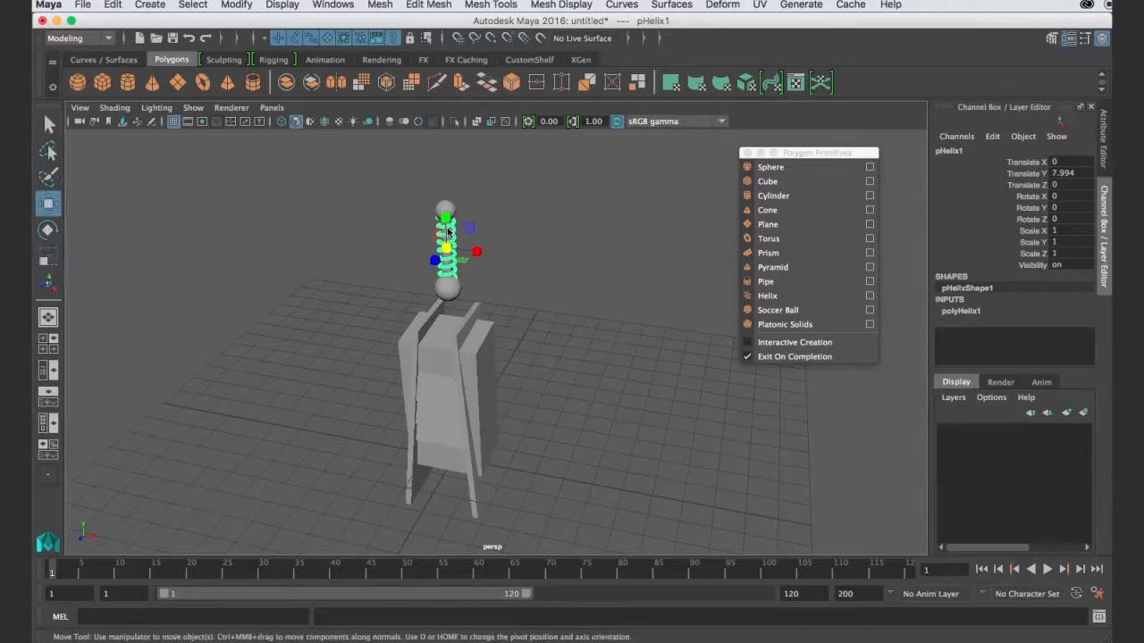
pyautogui.moveTo(445, 224); pyautogui.dragTo(504, 250)
pyautogui.click(461, 208)
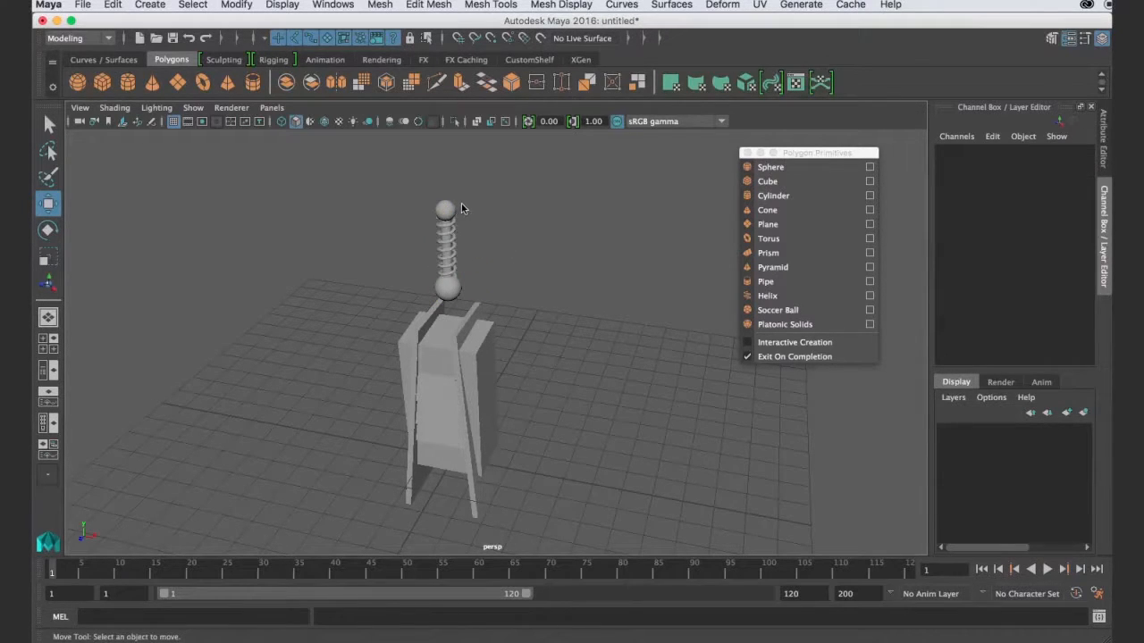
# Create a polygon cube, raise it onto the upper sphere at about Translate Y 9.527, and flatten it to Scale Y 0.392
pyautogui.click(768, 181)
pyautogui.moveTo(453, 434); pyautogui.dragTo(456, 209)
pyautogui.press('r')
# Lower the cube onto the upper sphere at about Translate Y 9.344 and reduce it to a thin plate scaled about 0.913, 0.167, 0.913
pyautogui.keyDown('alt'); pyautogui.moveTo(432, 259); pyautogui.dragTo(480, 236); pyautogui.keyUp('alt')
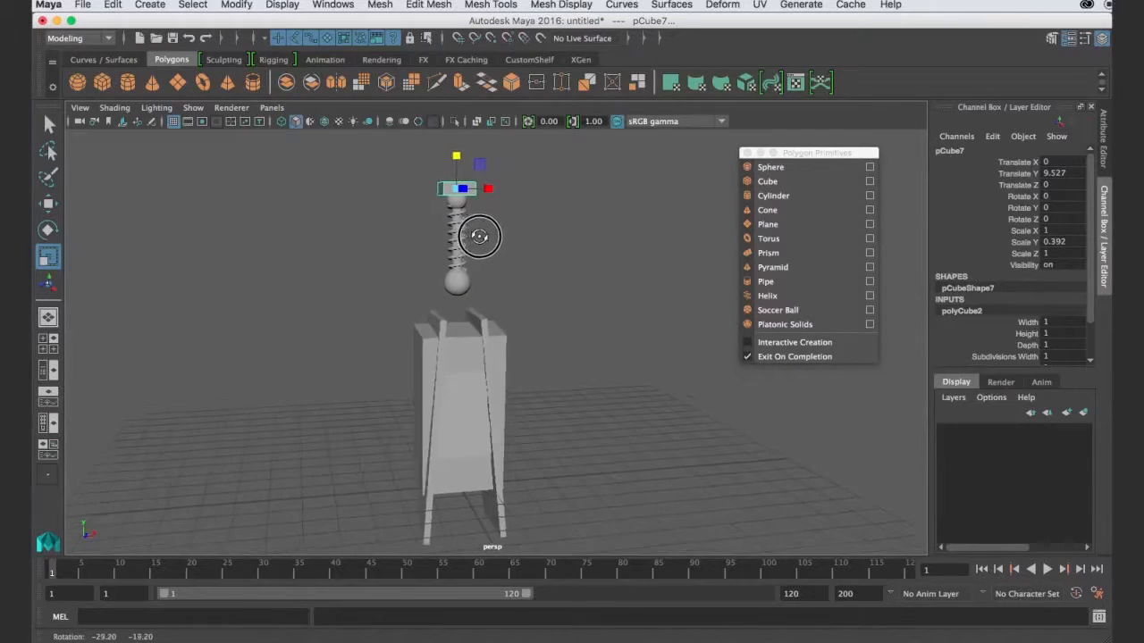
pyautogui.keyDown('alt'); pyautogui.moveTo(480, 236); pyautogui.dragTo(515, 319, button='right'); pyautogui.keyUp('alt')
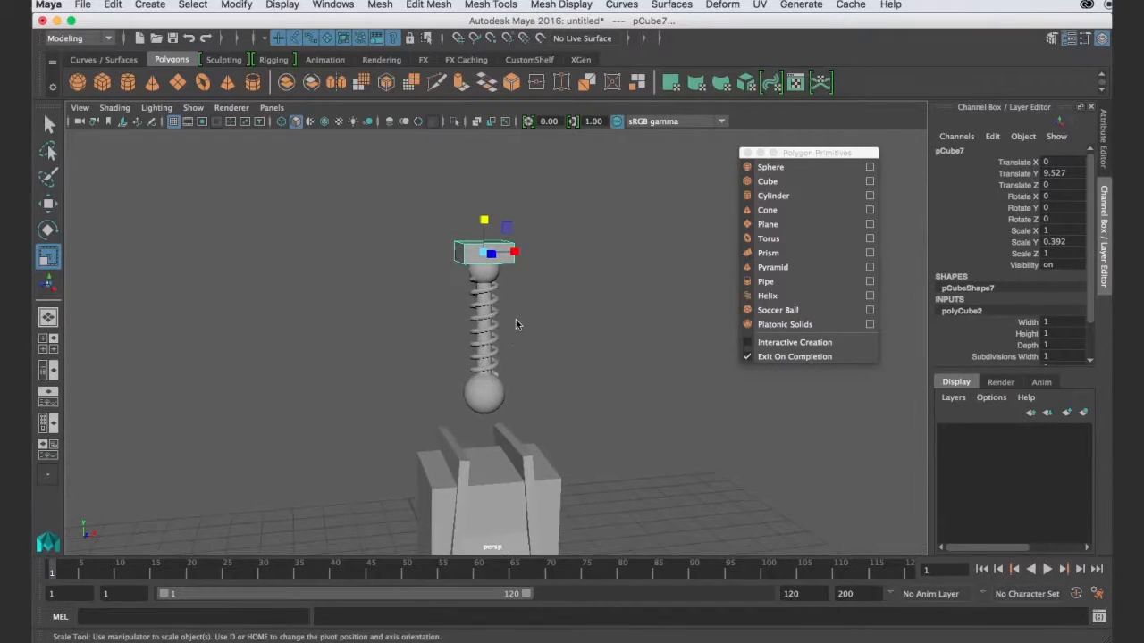
pyautogui.scroll(2, 517, 320)
pyautogui.keyDown('alt'); pyautogui.moveTo(516, 320); pyautogui.dragTo(457, 361); pyautogui.keyUp('alt')
pyautogui.press('f')
pyautogui.scroll(-2, 430, 312)
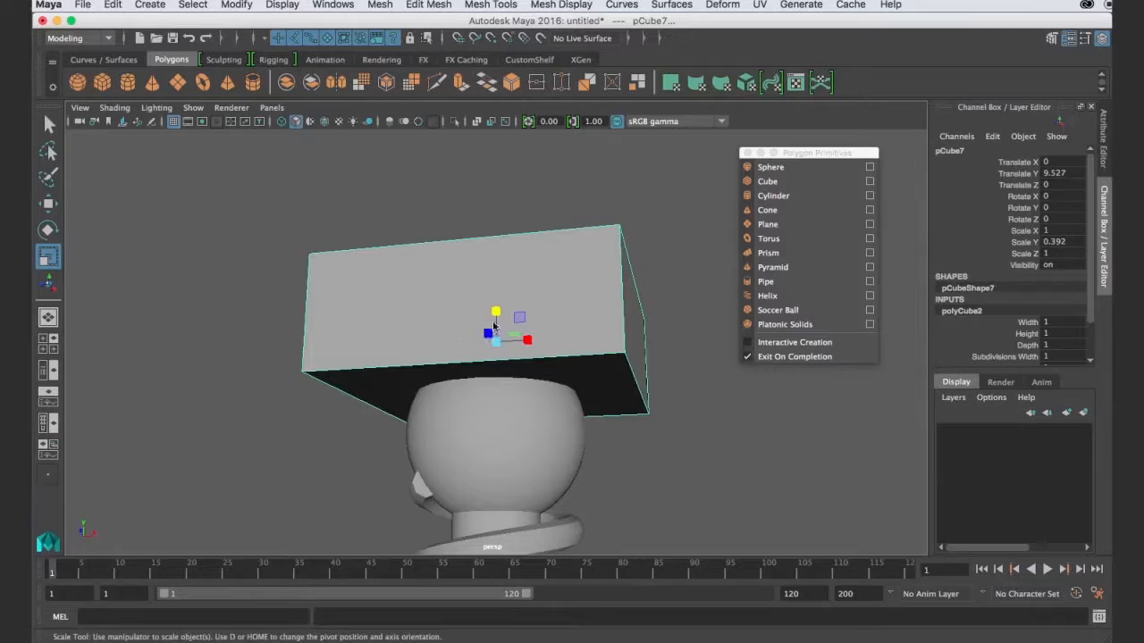
pyautogui.press('w')
pyautogui.moveTo(496, 329); pyautogui.dragTo(514, 402)
pyautogui.press('r')
pyautogui.press('w')
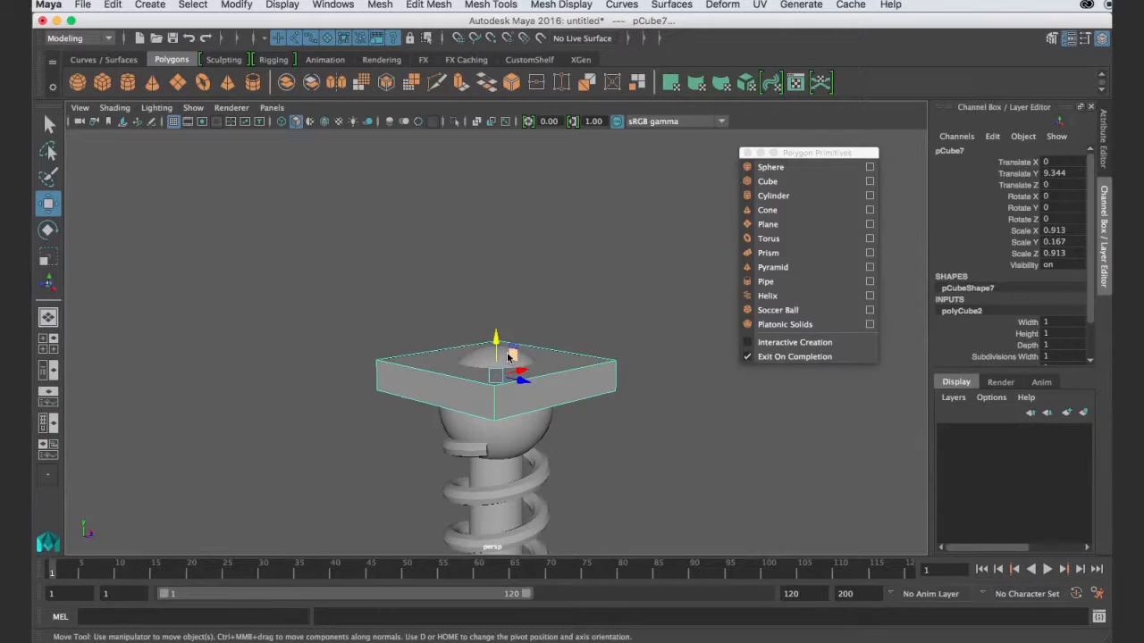
# Duplicate the plate, raise the copy to about Translate Y 9.464, and enlarge it to a scale of about 2.02, 0.234, 1.28
pyautogui.hotkey('ctrl', 'd')
pyautogui.moveTo(497, 343); pyautogui.dragTo(531, 348)
pyautogui.press('r')
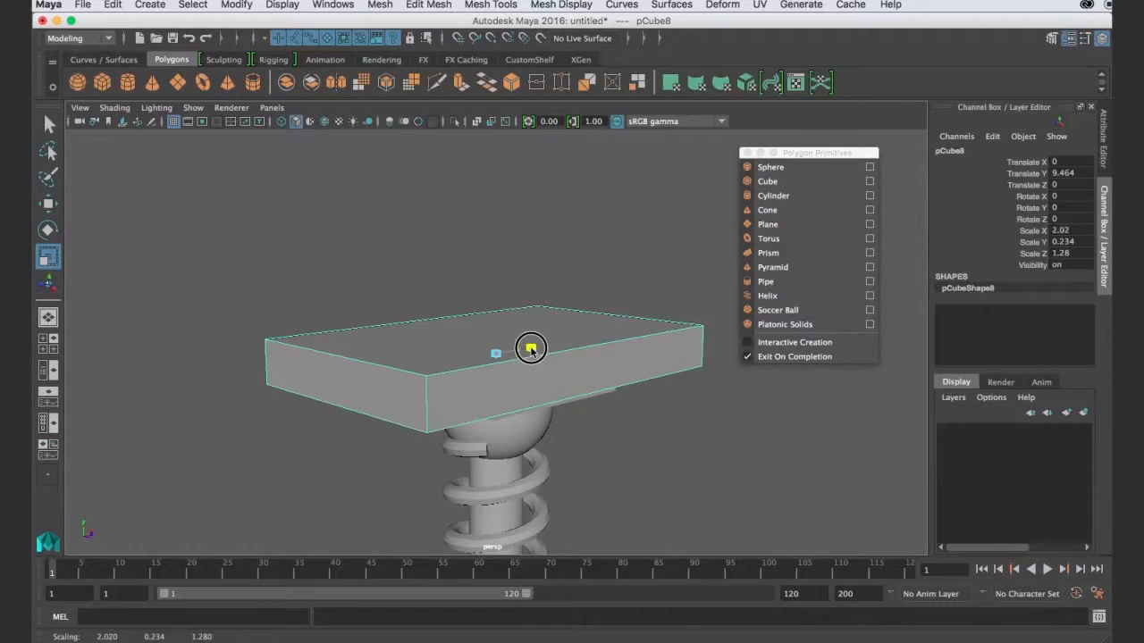
pyautogui.click(620, 287)
# Create a polygon pipe and raise it over the wide plate to about Translate Y 10.1
pyautogui.scroll(-6, 611, 315)
pyautogui.keyDown('alt'); pyautogui.moveTo(545, 414); pyautogui.dragTo(511, 358); pyautogui.keyUp('alt')
pyautogui.scroll(-3, 563, 367)
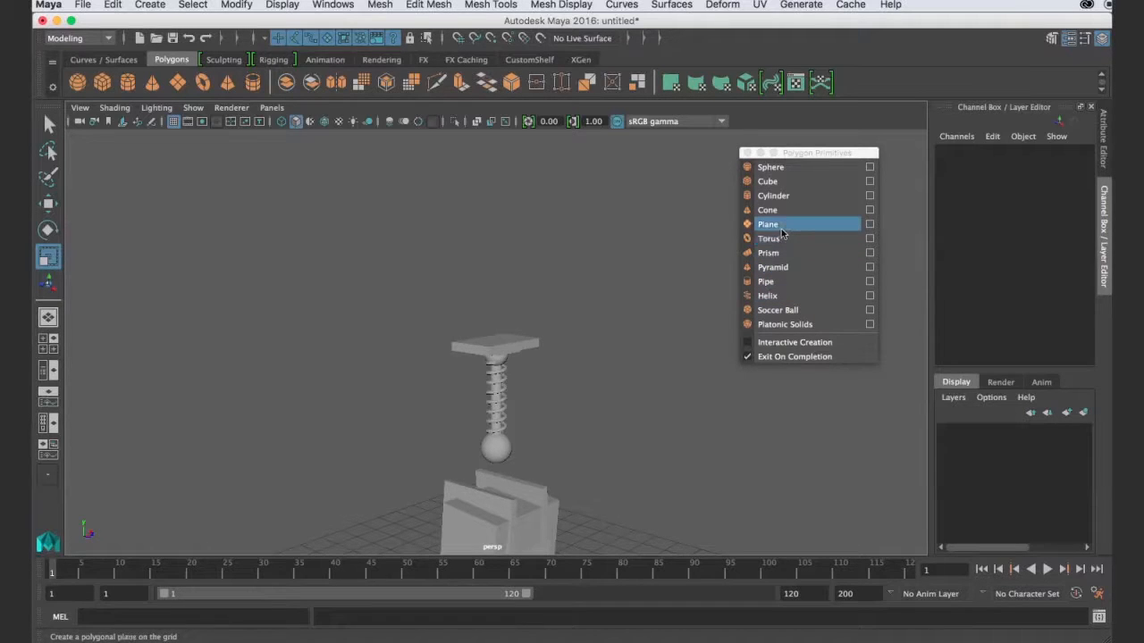
pyautogui.click(767, 281)
pyautogui.press('w')
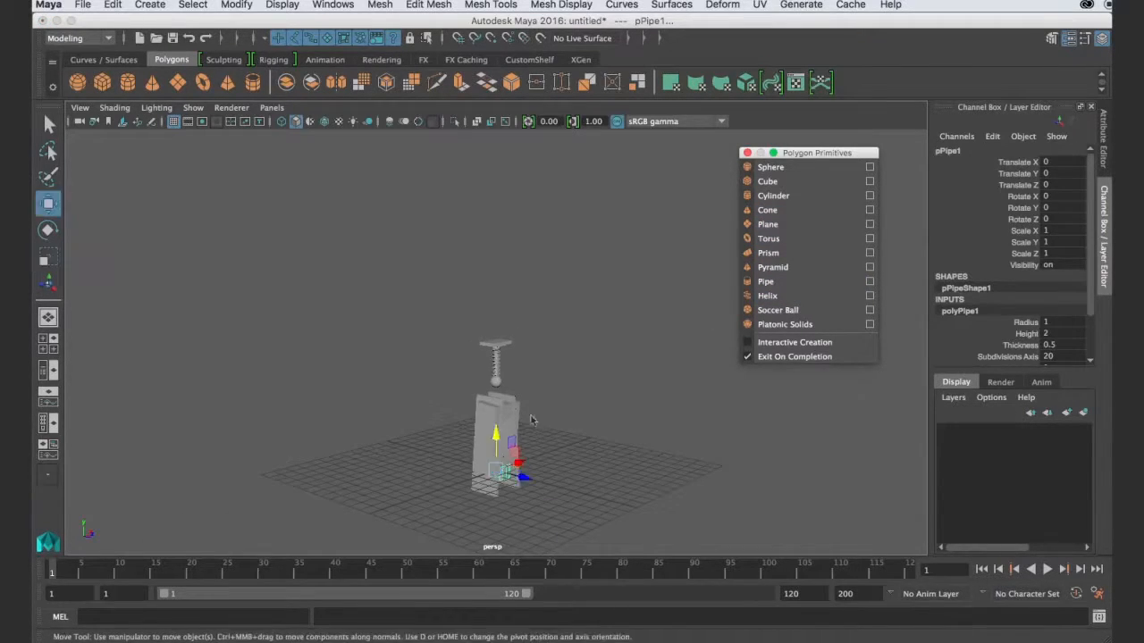
pyautogui.moveTo(514, 437); pyautogui.dragTo(520, 299)
pyautogui.scroll(5, 520, 300)
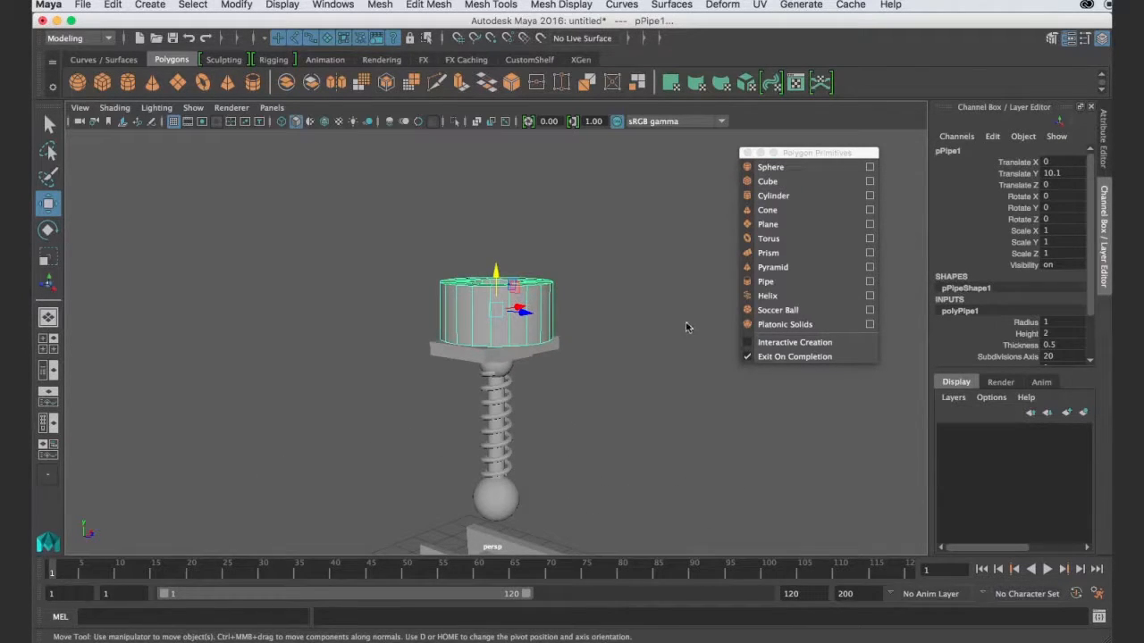
# Stretch the pipe to about Scale Y 3.836 and set its height to 1.8
pyautogui.press('r')
pyautogui.moveTo(496, 278); pyautogui.dragTo(513, 183)
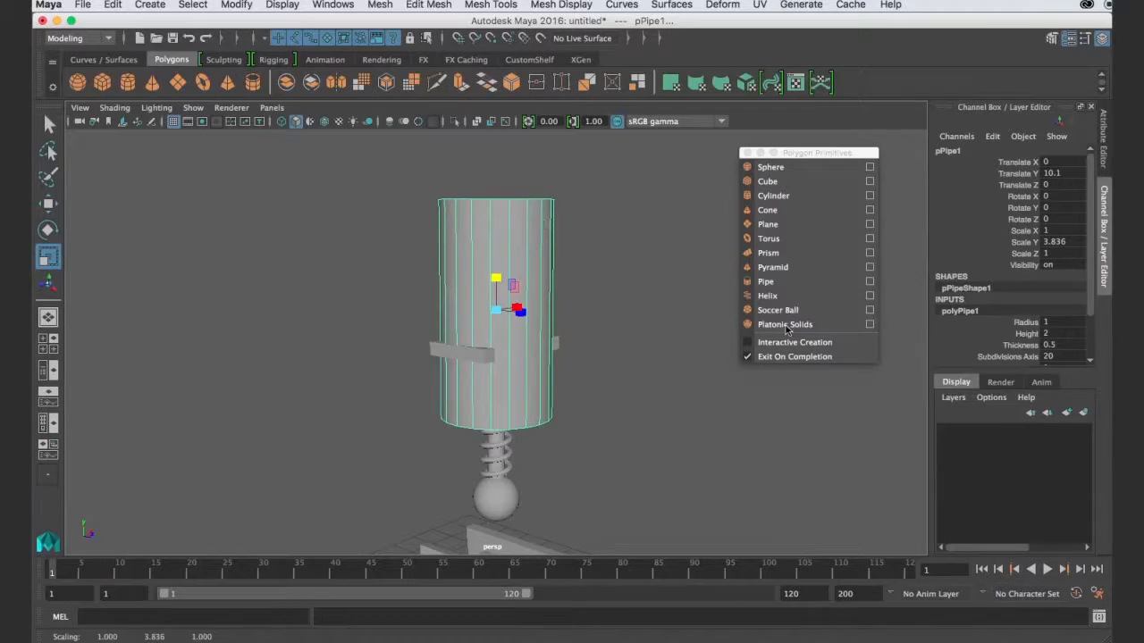
pyautogui.click(1026, 333)
pyautogui.moveTo(685, 390); pyautogui.dragTo(683, 390, button='middle')
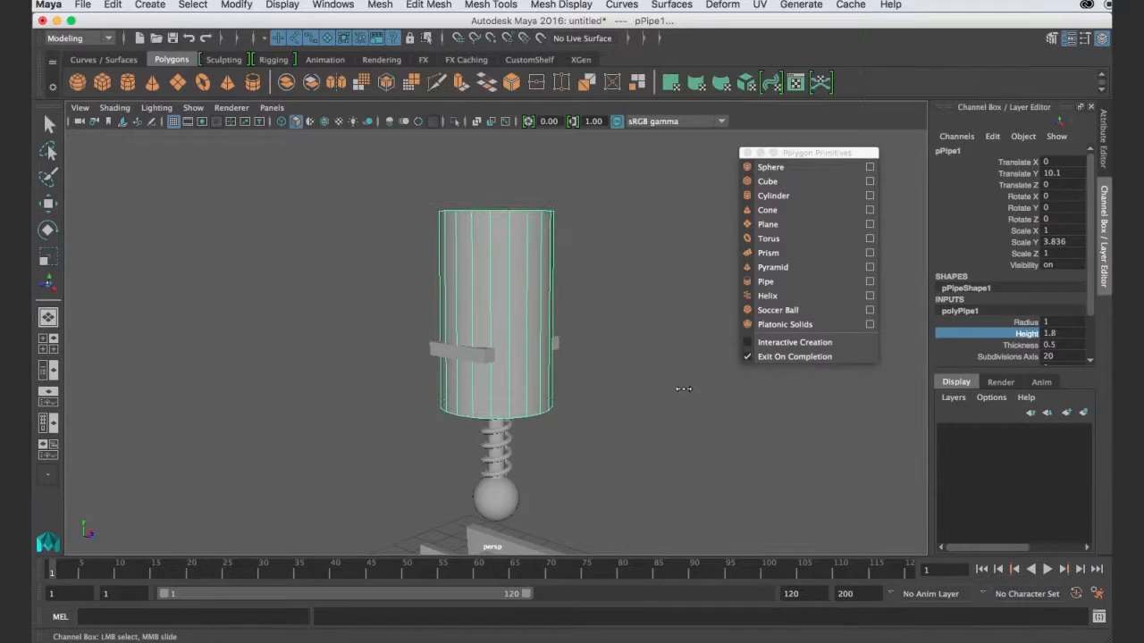
# Thin the pipe's wall to a thickness of 0.1 and narrow its radius to about 0.5
pyautogui.click(1018, 345)
pyautogui.keyDown('alt'); pyautogui.moveTo(615, 377); pyautogui.dragTo(608, 407); pyautogui.keyUp('alt')
pyautogui.moveTo(687, 366); pyautogui.dragTo(683, 366, button='middle')
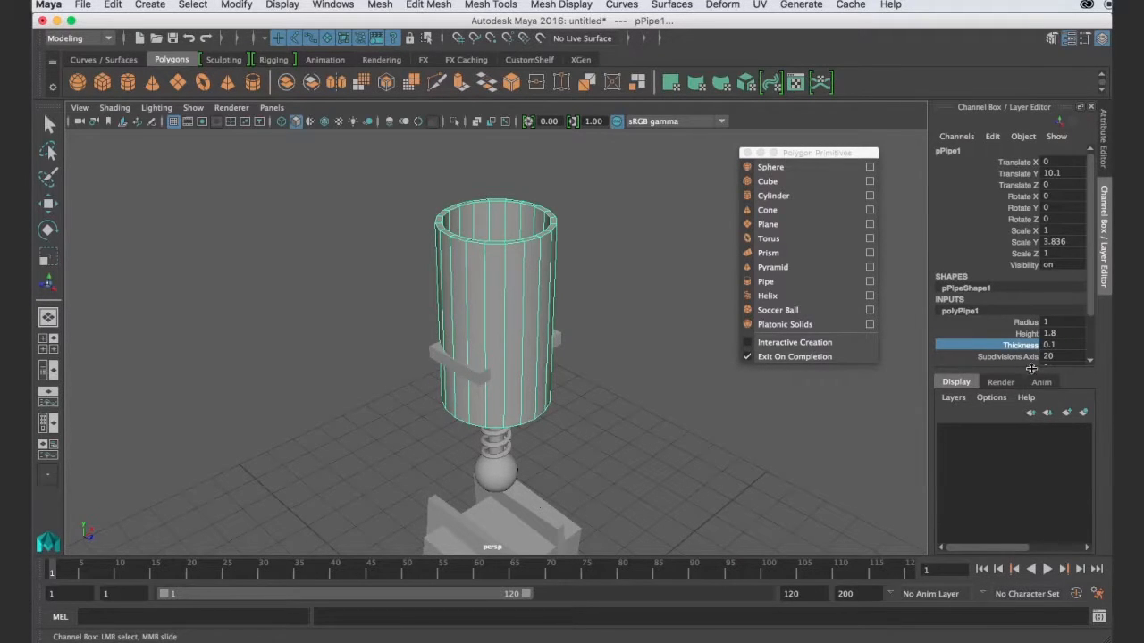
pyautogui.click(1026, 322)
pyautogui.moveTo(697, 369); pyautogui.dragTo(699, 369, button='middle')
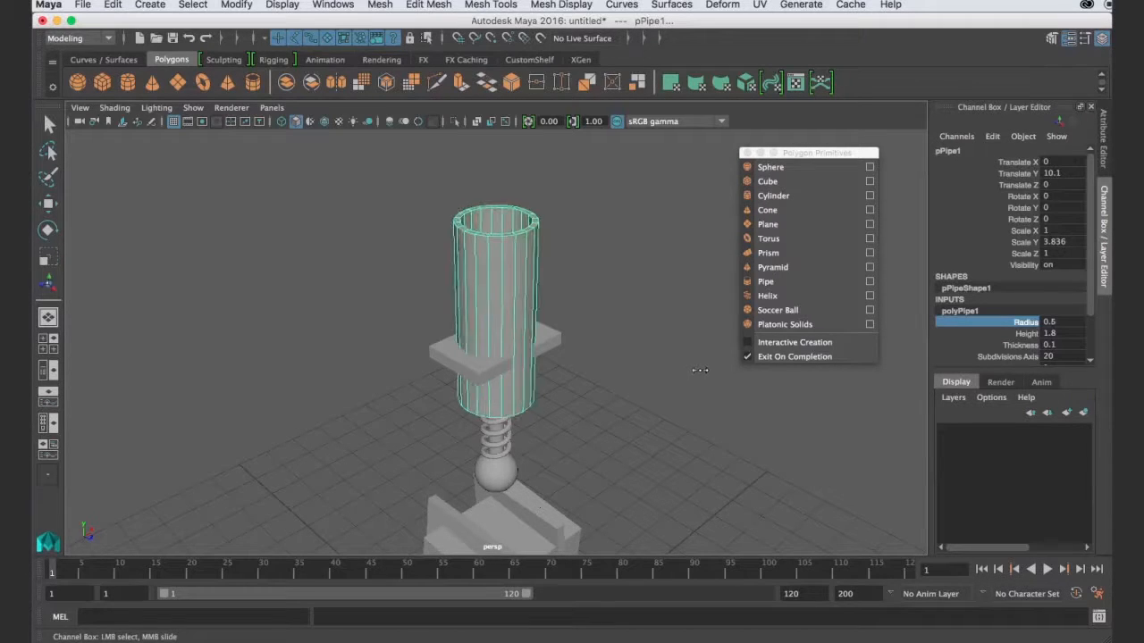
# Set the pipe's radius to 0.7, flatten it to about Scale Z 0.766 and raise it to about Translate Y 11.238
pyautogui.press('r')
pyautogui.moveTo(520, 325); pyautogui.dragTo(510, 327)
pyautogui.press('w')
pyautogui.moveTo(497, 284); pyautogui.dragTo(495, 217)
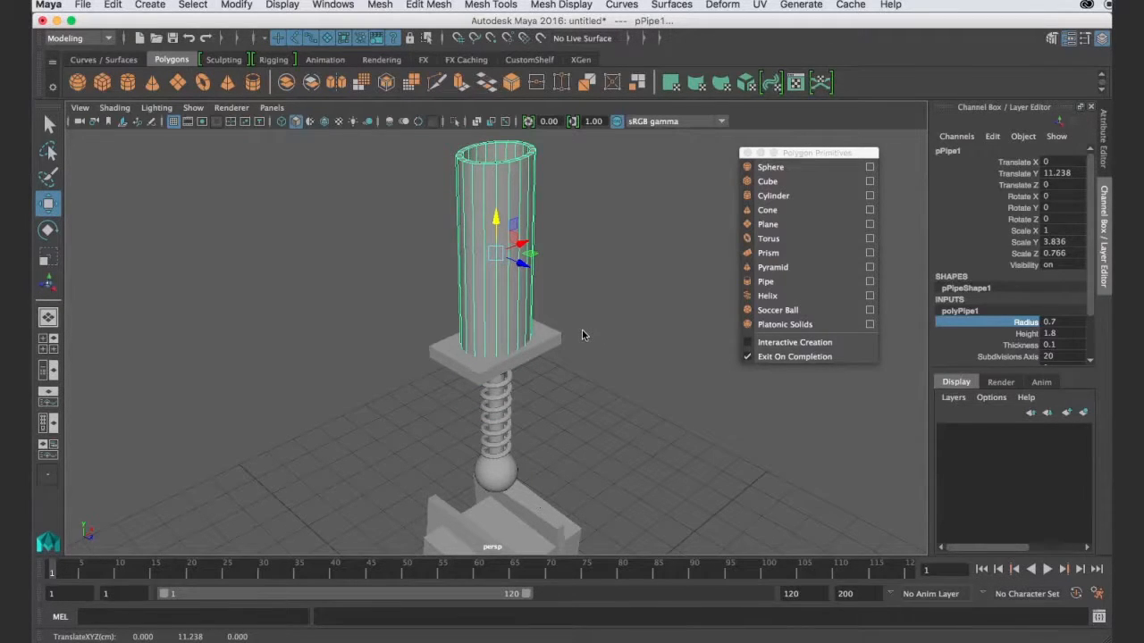
pyautogui.moveTo(521, 266); pyautogui.dragTo(521, 266)
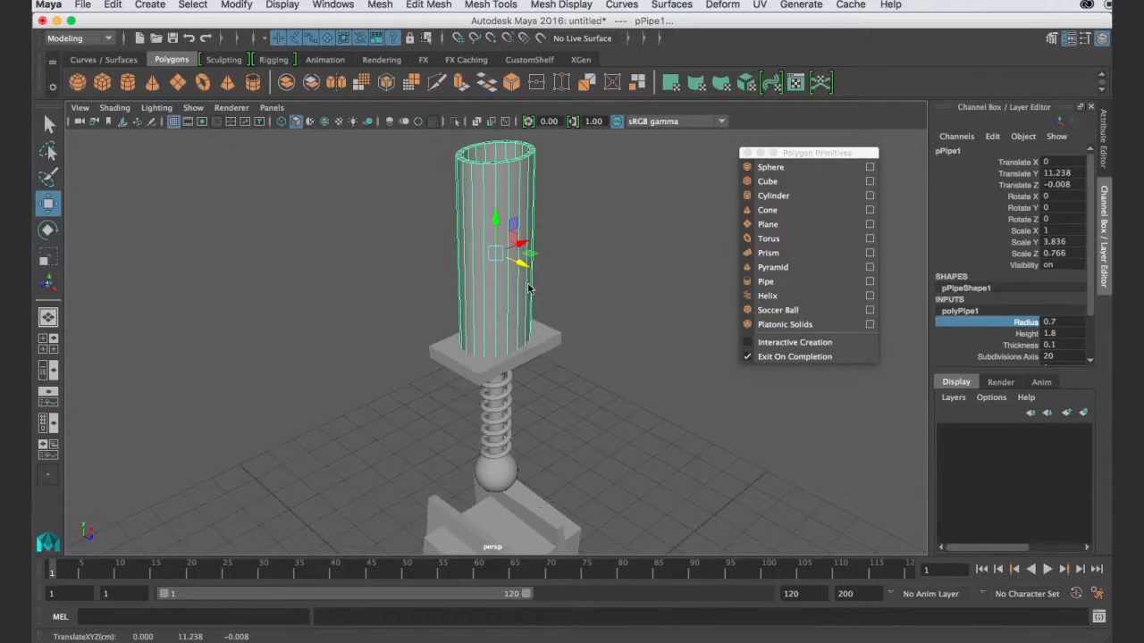
# Duplicate the pipe and shape the copy into a base collar at about Translate Y 9.718, scaled about 1.127, 0.324, 0.863
pyautogui.hotkey('ctrl', 'd')
pyautogui.press('r')
pyautogui.moveTo(497, 222); pyautogui.dragTo(502, 332)
pyautogui.press('w')
pyautogui.press('r')
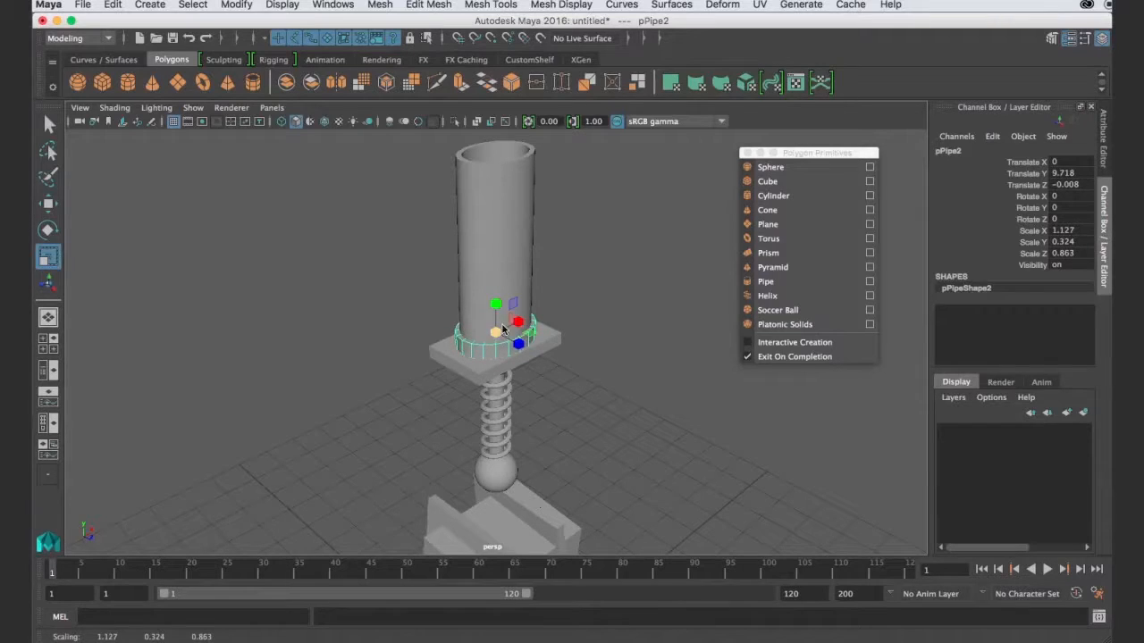
pyautogui.press('w')
pyautogui.click(498, 304)
pyautogui.click(601, 306)
# Create a polygon sphere and raise it above the pipe to about Translate Y 14.845
pyautogui.keyDown('alt'); pyautogui.moveTo(602, 306); pyautogui.dragTo(531, 239); pyautogui.keyUp('alt')
pyautogui.moveTo(496, 337)
pyautogui.keyDown('alt'); pyautogui.mouseDown()
pyautogui.moveTo(575, 334)
pyautogui.moveTo(531, 345)
pyautogui.moveTo(498, 309)
pyautogui.moveTo(588, 301)
pyautogui.moveTo(580, 269)
pyautogui.moveTo(508, 299)
pyautogui.moveTo(486, 327)
pyautogui.mouseUp(); pyautogui.keyUp('alt')
pyautogui.scroll(-3, 552, 351)
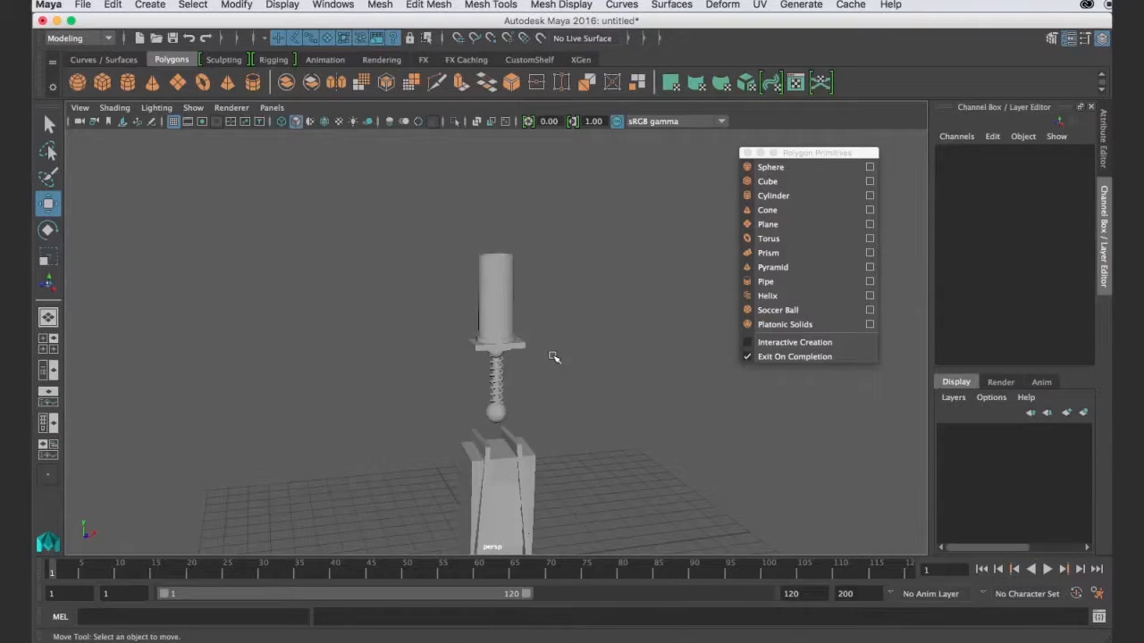
pyautogui.scroll(3, 554, 358)
pyautogui.scroll(-3, 554, 357)
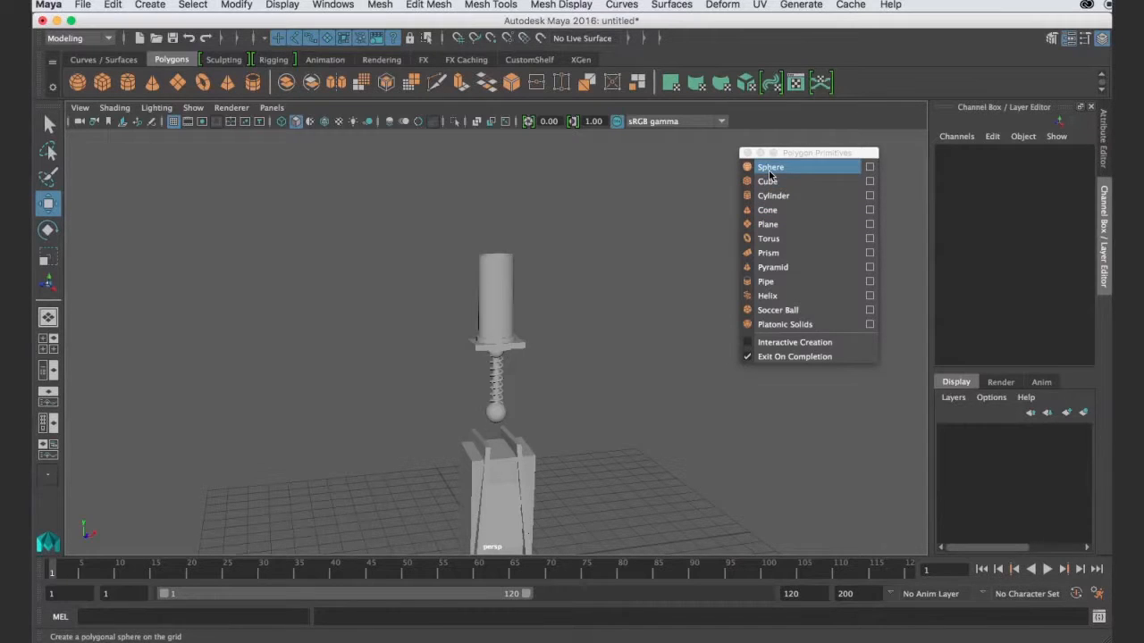
pyautogui.click(769, 168)
pyautogui.scroll(-3, 561, 466)
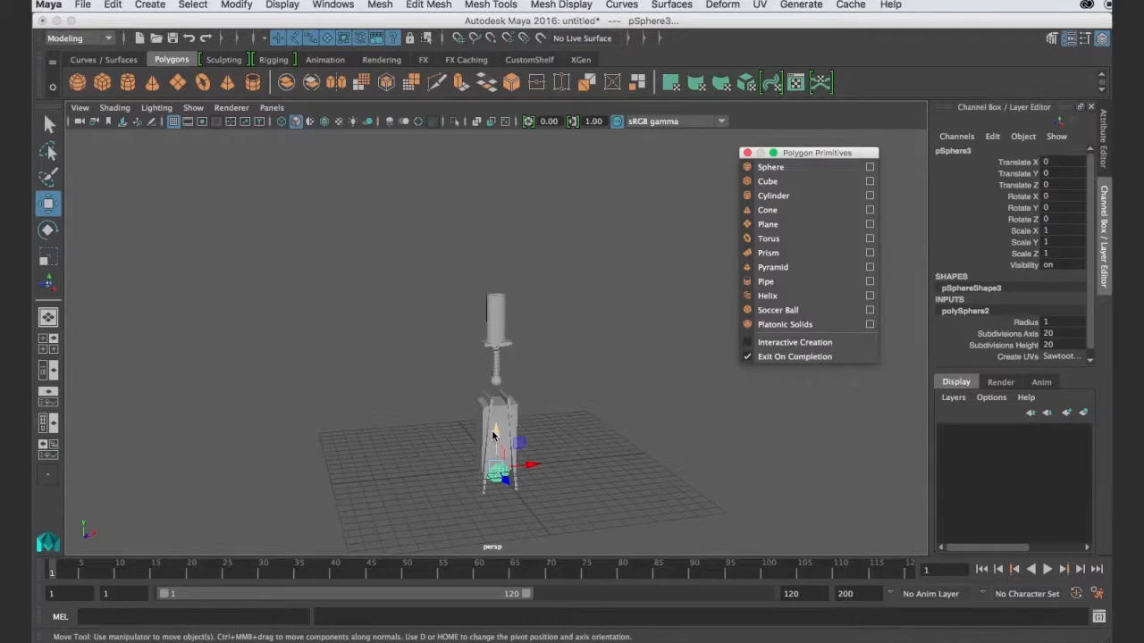
pyautogui.moveTo(493, 436); pyautogui.dragTo(537, 235)
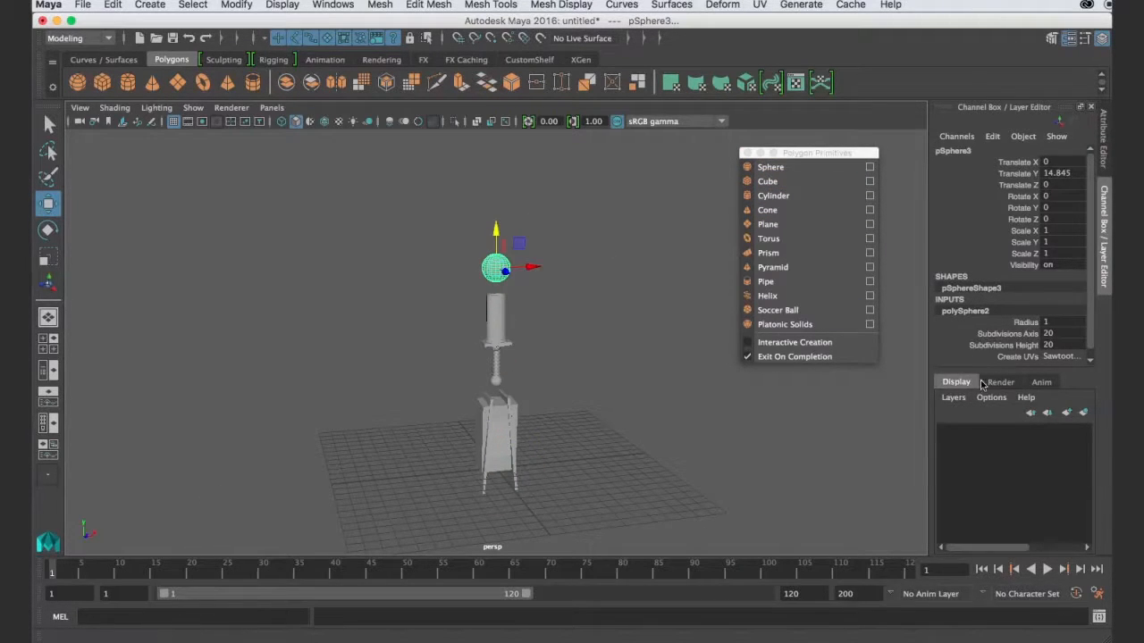
# Set the sphere's axis subdivisions to 5 and its height subdivisions to 32
pyautogui.click(1010, 335)
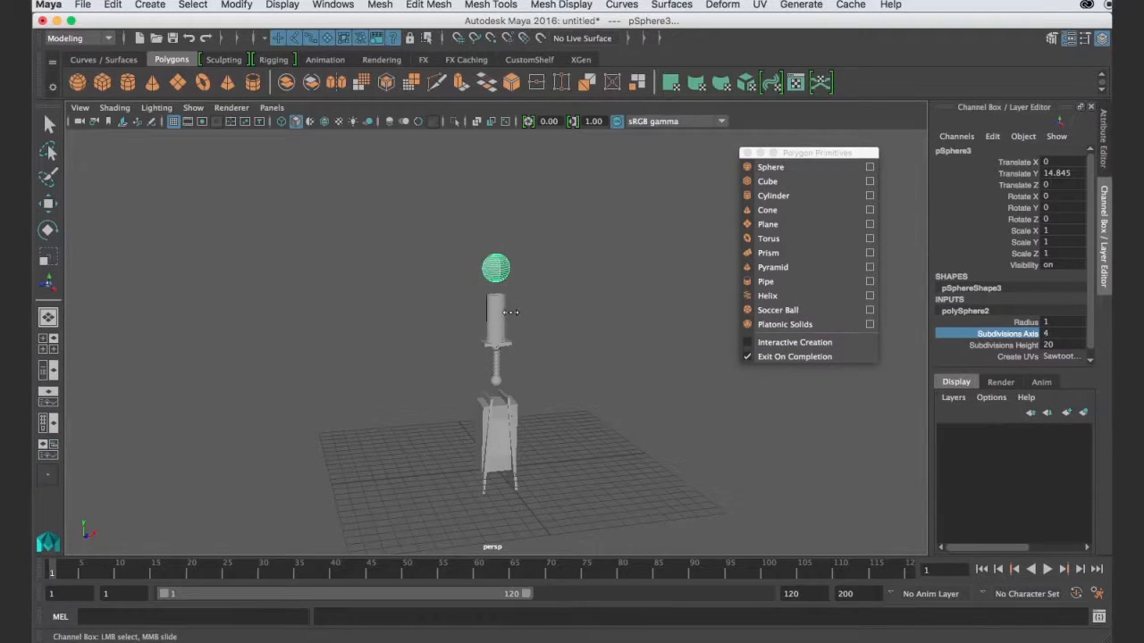
pyautogui.moveTo(511, 312); pyautogui.dragTo(525, 303, button='middle')
pyautogui.scroll(4, 537, 286)
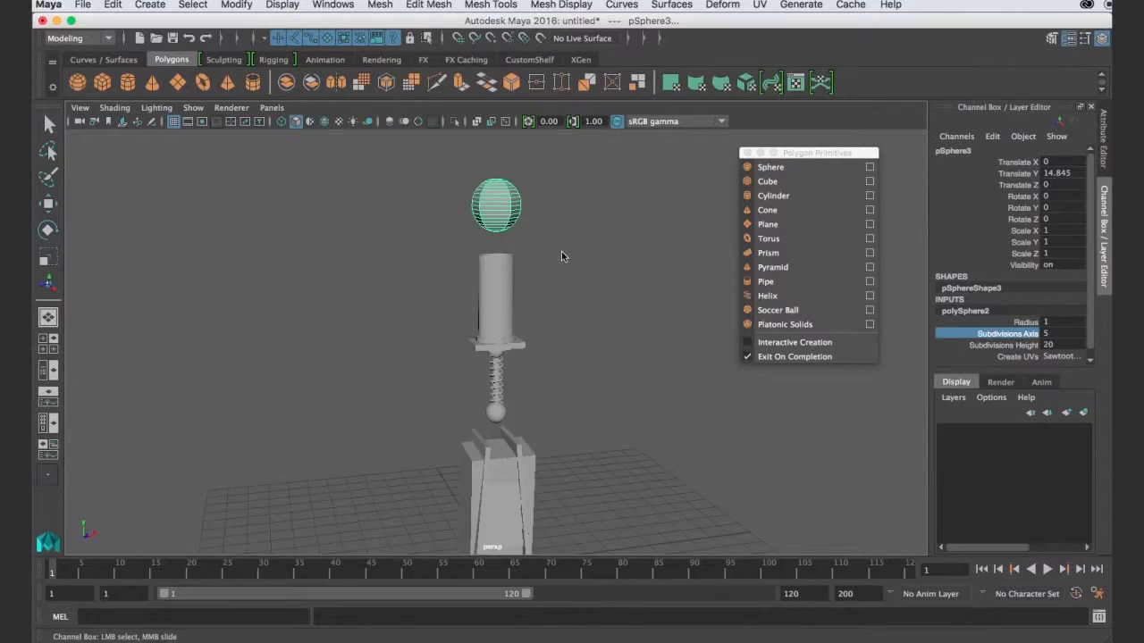
pyautogui.keyDown('alt'); pyautogui.moveTo(562, 256); pyautogui.dragTo(585, 377, button='middle'); pyautogui.keyUp('alt')
pyautogui.click(1003, 345)
pyautogui.moveTo(727, 354)
pyautogui.mouseDown(button='middle')
pyautogui.moveTo(684, 354)
pyautogui.moveTo(738, 360)
pyautogui.moveTo(728, 358)
pyautogui.mouseUp(button='middle')
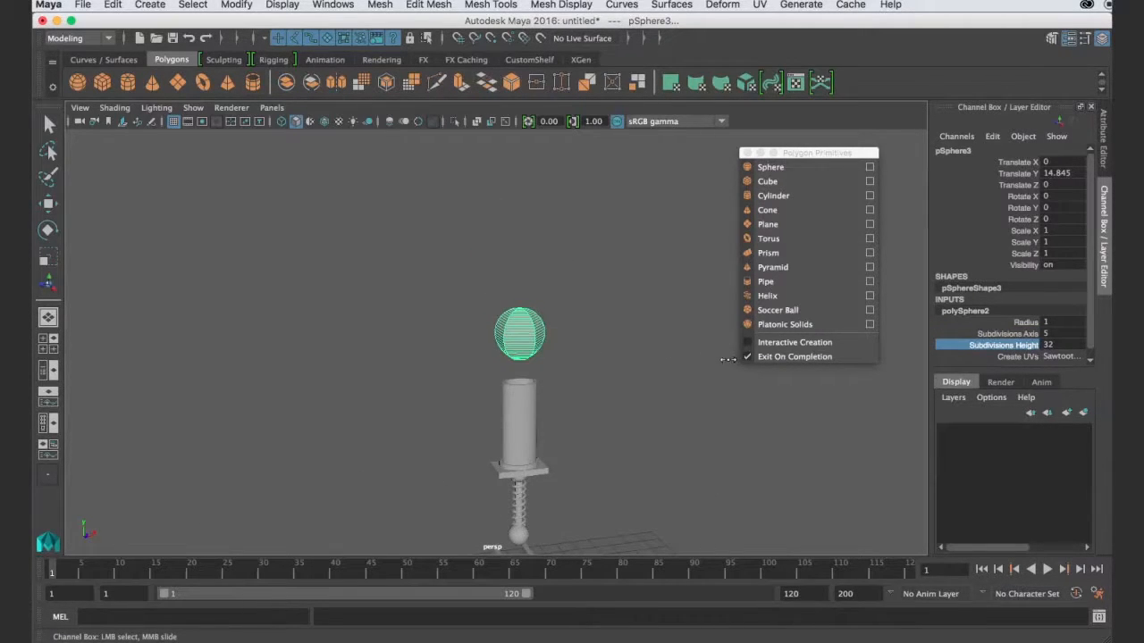
# Squash the sphere to about Scale X 0.167 and Scale Z 0.205, and place it on the pipe's wall at about Y 11.16, Z 0.53
pyautogui.press('r')
pyautogui.moveTo(571, 331); pyautogui.dragTo(542, 469)
pyautogui.scroll(3, 572, 351)
pyautogui.press('w')
pyautogui.press('r')
pyautogui.press('w')
pyautogui.scroll(-4, 542, 471)
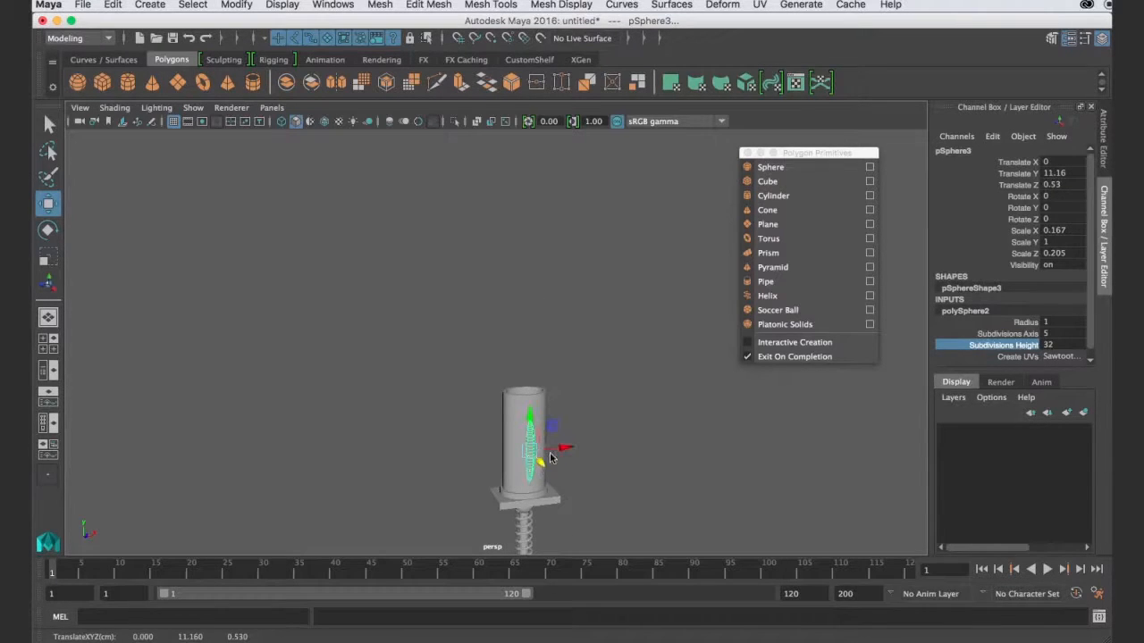
# Lengthen the sliver to about Scale Y 1.152 and raise it to about Translate Y 11.322
pyautogui.press('r')
pyautogui.moveTo(535, 427); pyautogui.dragTo(525, 404)
pyautogui.press('w')
pyautogui.click(625, 413)
# Duplicate the sliver and move the copy to the opposite side of the pipe, at about Translate Z -0.515
pyautogui.keyDown('alt'); pyautogui.moveTo(626, 434); pyautogui.dragTo(726, 478); pyautogui.keyUp('alt')
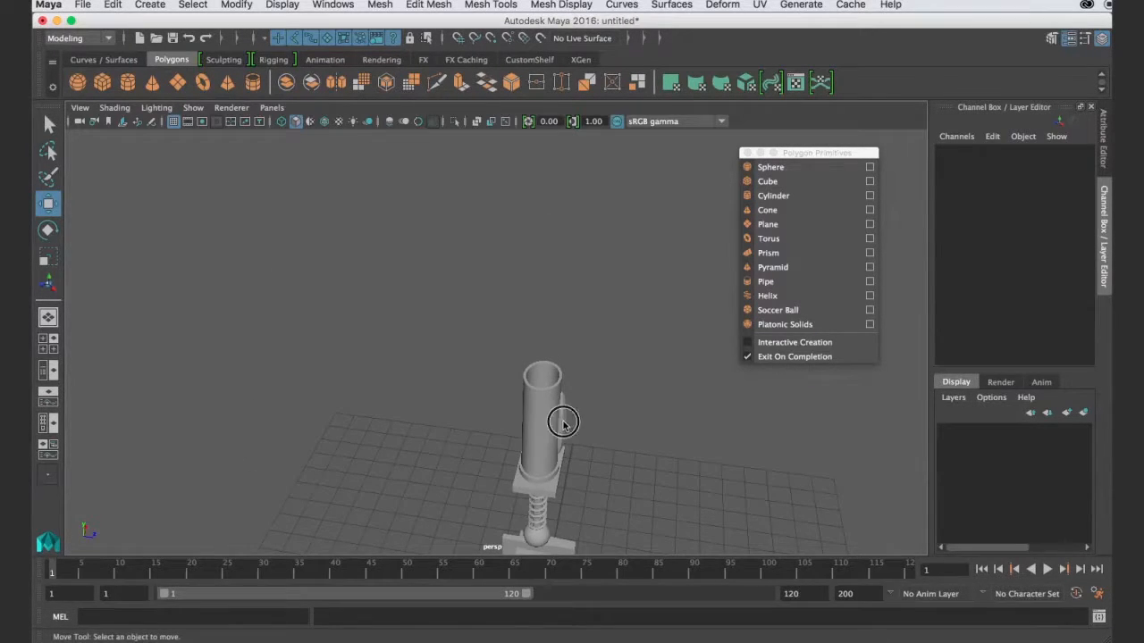
pyautogui.click(563, 424)
pyautogui.press('super+d')
pyautogui.moveTo(599, 430); pyautogui.dragTo(560, 427)
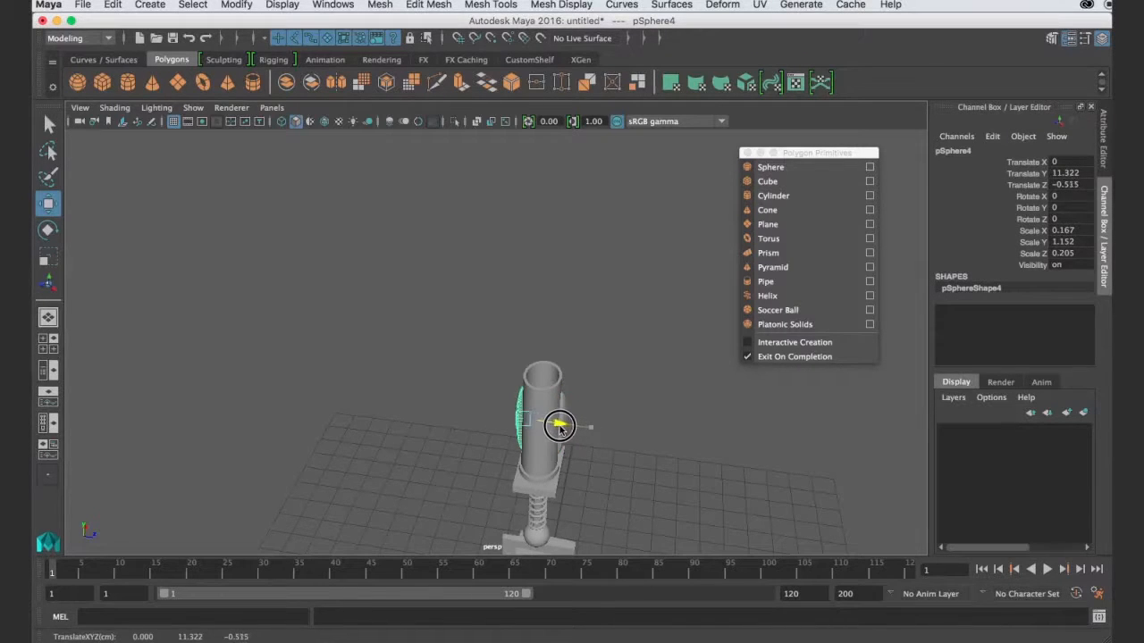
pyautogui.click(648, 428)
# Thin the copied sliver to about Scale Z 0.152 and seat it against the pipe at about Translate Z -0.518
pyautogui.keyDown('alt'); pyautogui.moveTo(648, 427); pyautogui.dragTo(659, 459); pyautogui.keyUp('alt')
pyautogui.scroll(8, 659, 459)
pyautogui.click(558, 361)
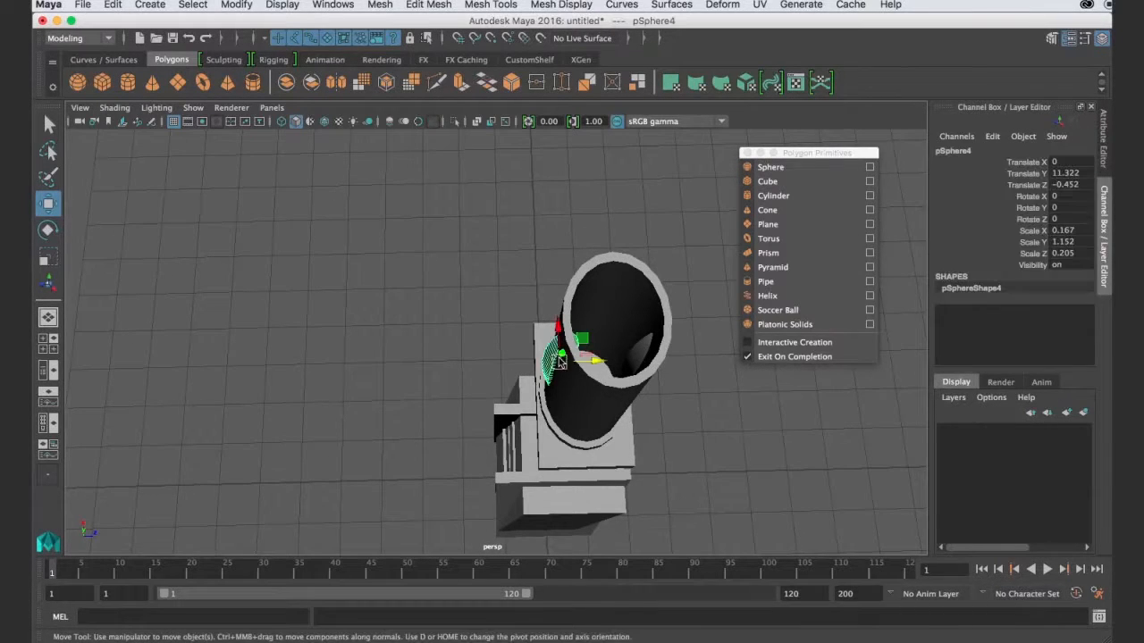
pyautogui.press('r')
pyautogui.moveTo(590, 360); pyautogui.dragTo(581, 358)
pyautogui.press('w')
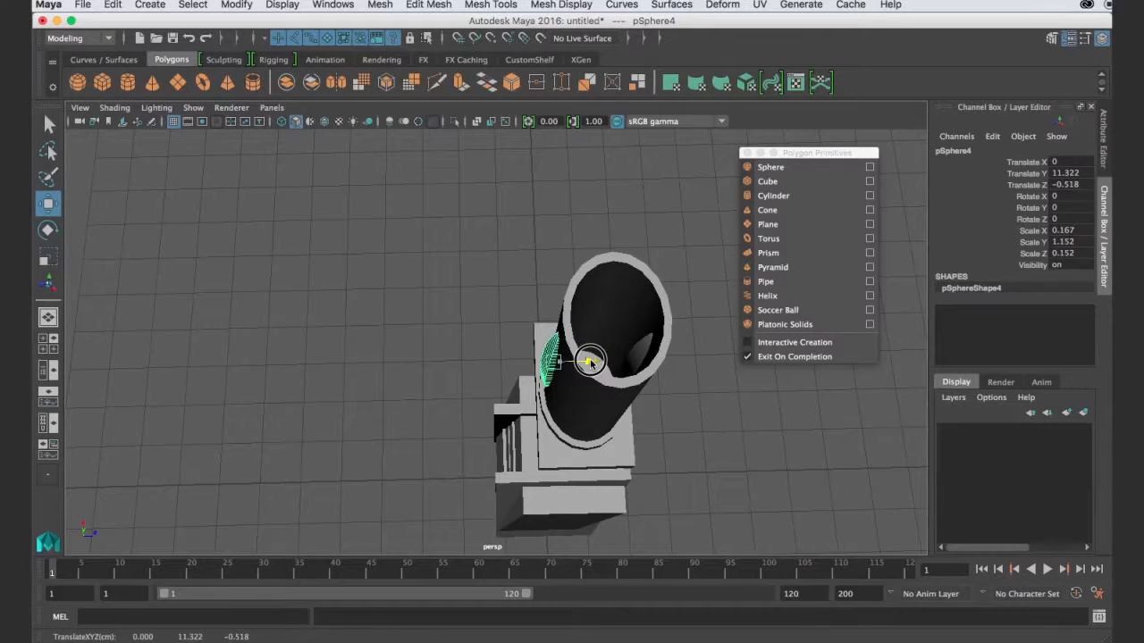
# Resize the slivers and add duplicates beside the central ones, giving three on each side of the pipe
pyautogui.click(646, 353)
pyautogui.press('r')
pyautogui.moveTo(677, 361); pyautogui.dragTo(654, 404)
pyautogui.press('w')
pyautogui.click(654, 404)
pyautogui.click(586, 427)
pyautogui.hotkey('ctrl', 'd')
pyautogui.moveTo(604, 406); pyautogui.dragTo(612, 334)
pyautogui.click(624, 411)
# Parent the slivers, both pipes and both plates to the small ball at the top of the spring
pyautogui.keyDown('alt'); pyautogui.moveTo(625, 411); pyautogui.dragTo(517, 368); pyautogui.keyUp('alt')
pyautogui.keyDown('alt'); pyautogui.moveTo(516, 369); pyautogui.dragTo(569, 419, button='right'); pyautogui.keyUp('alt')
pyautogui.scroll(-5, 570, 424)
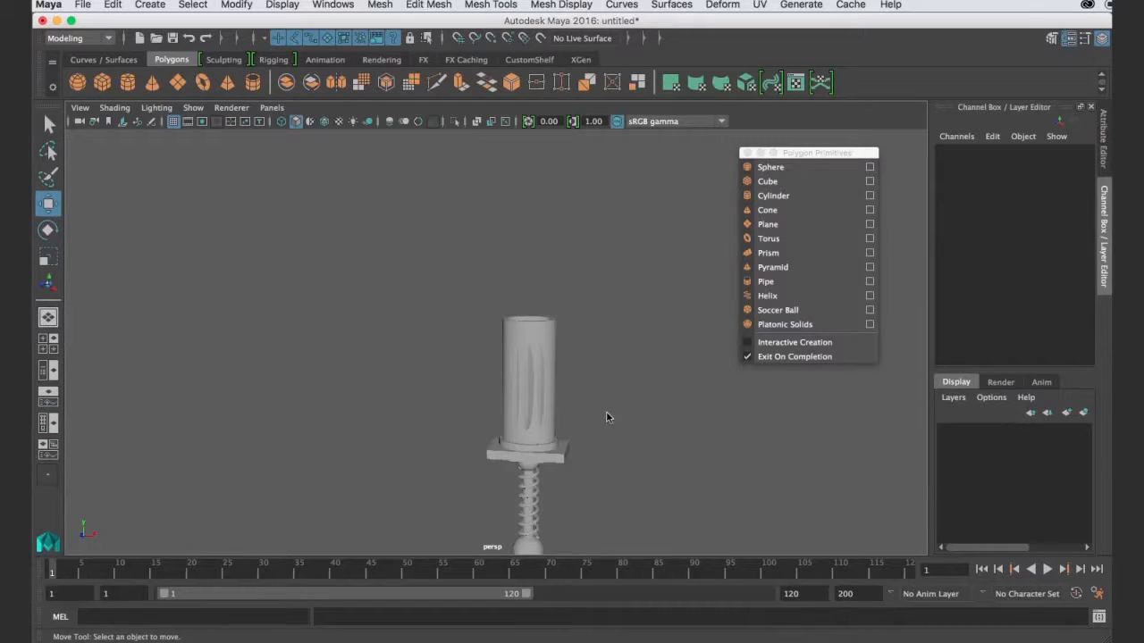
pyautogui.scroll(5, 634, 387)
pyautogui.keyDown('alt'); pyautogui.moveTo(610, 398); pyautogui.dragTo(589, 362); pyautogui.keyUp('alt')
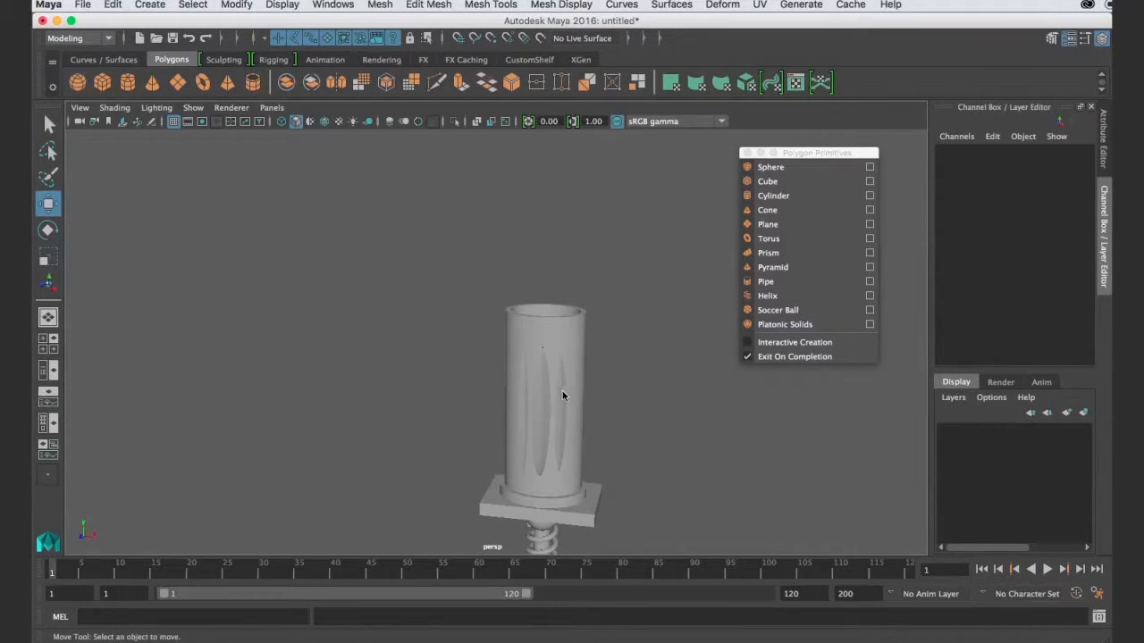
pyautogui.click(559, 373)
pyautogui.click(523, 377)
pyautogui.click(519, 383)
pyautogui.click(518, 383)
pyautogui.keyDown('alt'); pyautogui.moveTo(518, 384); pyautogui.dragTo(640, 443); pyautogui.keyUp('alt')
pyautogui.click(466, 365)
pyautogui.click(454, 428)
pyautogui.click(440, 433)
pyautogui.click(478, 490)
pyautogui.click(535, 384)
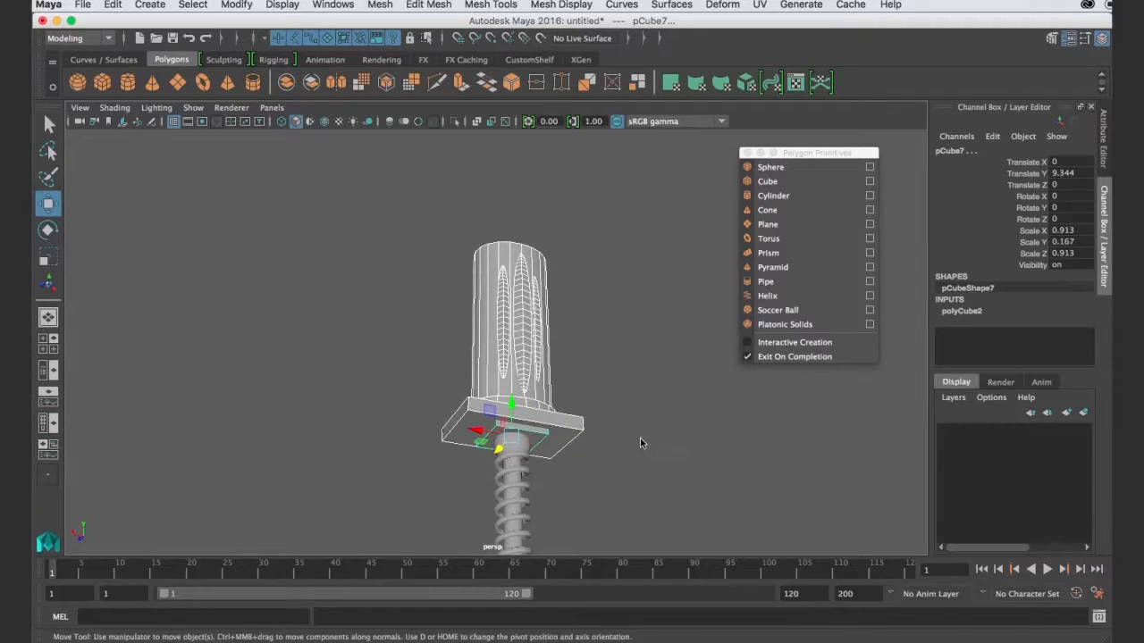
pyautogui.click(527, 449)
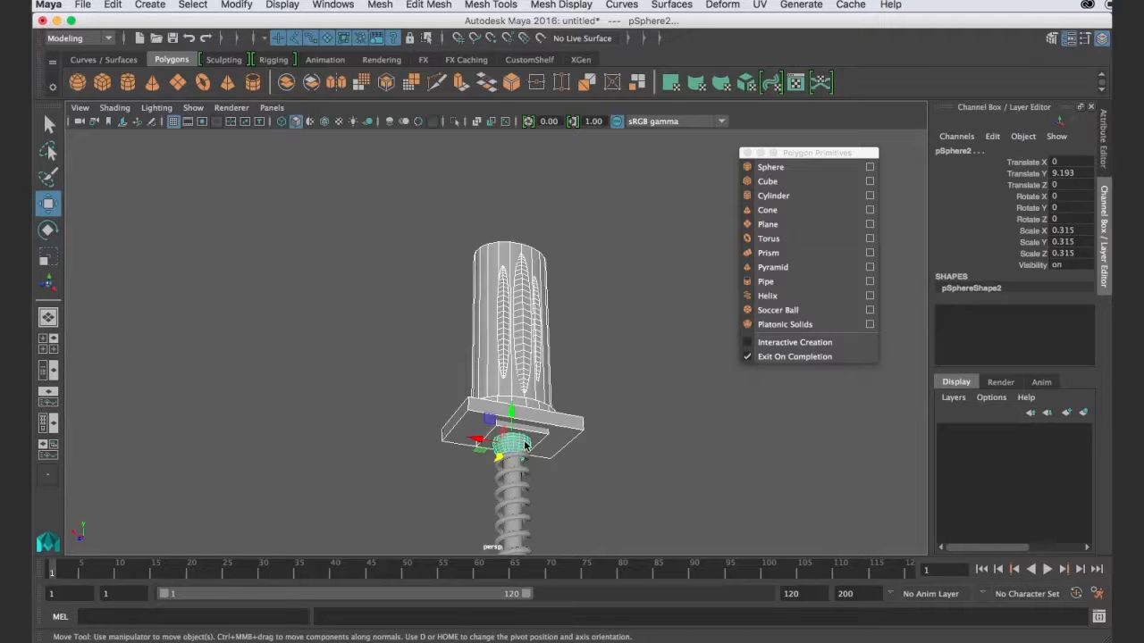
pyautogui.click(49, 370)
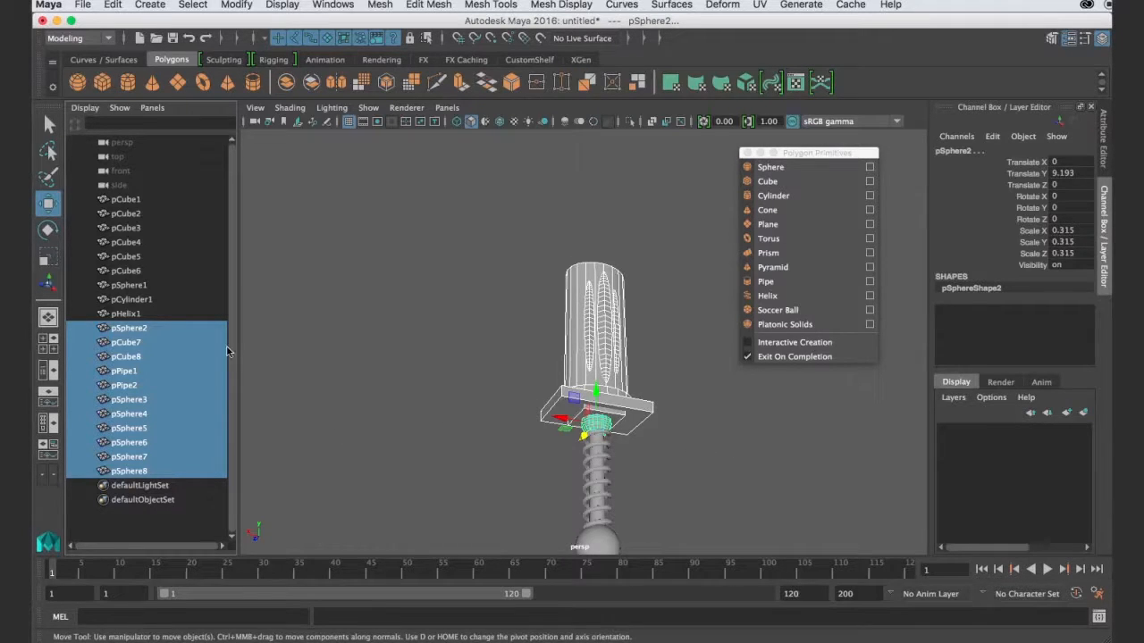
pyautogui.press('p')
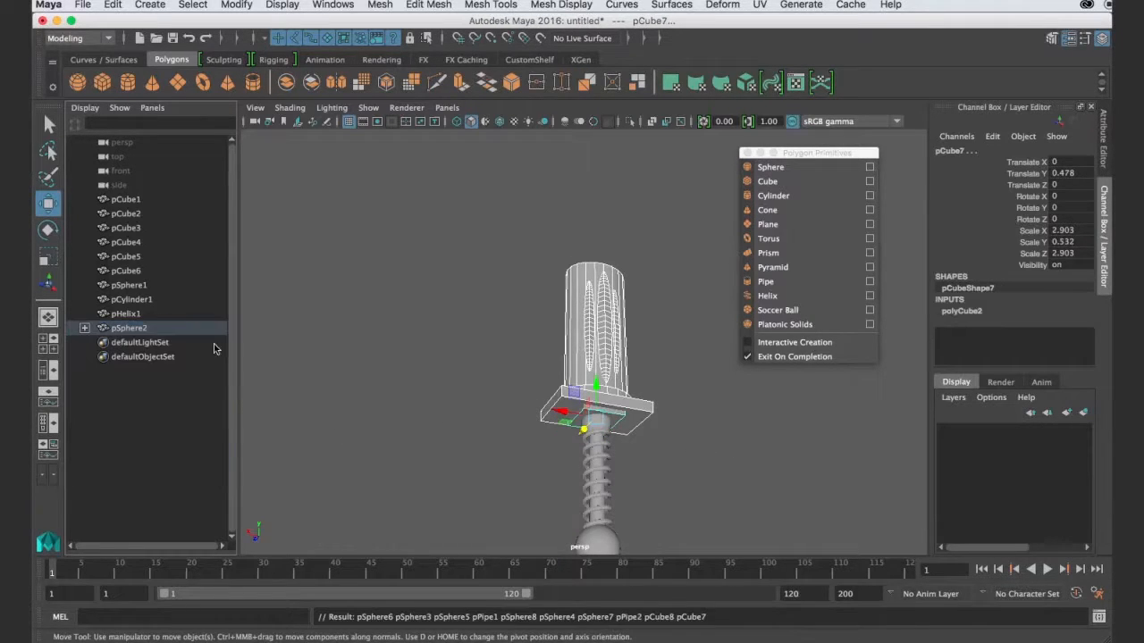
# Rename the parent ball lowerCanon and check the parts nested under it
pyautogui.doubleClick(133, 329)
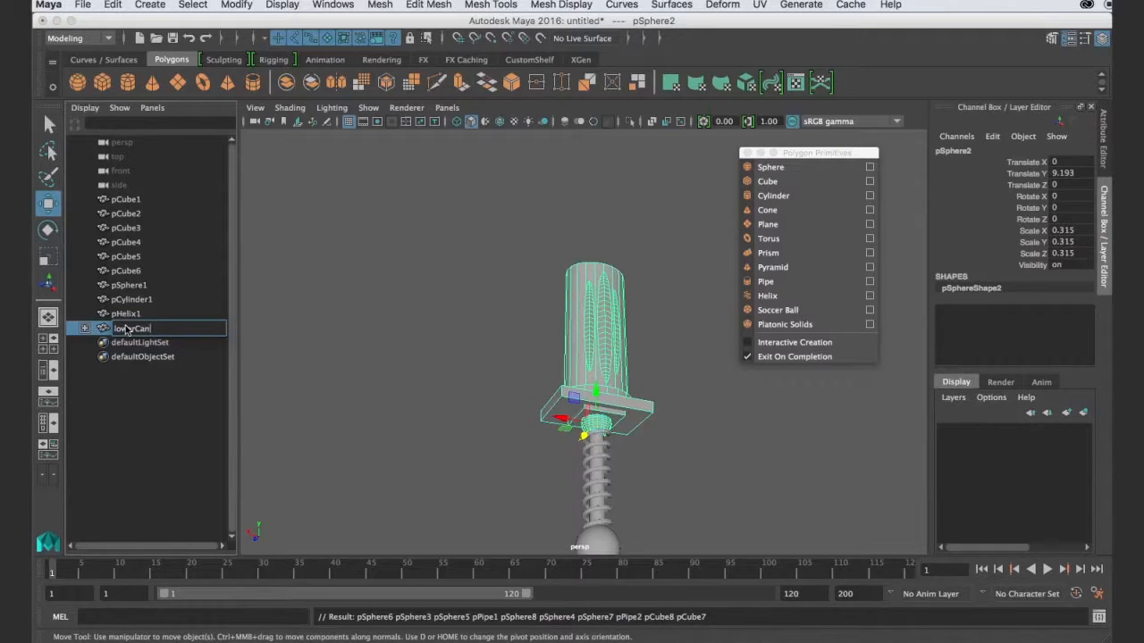
pyautogui.press('Return')
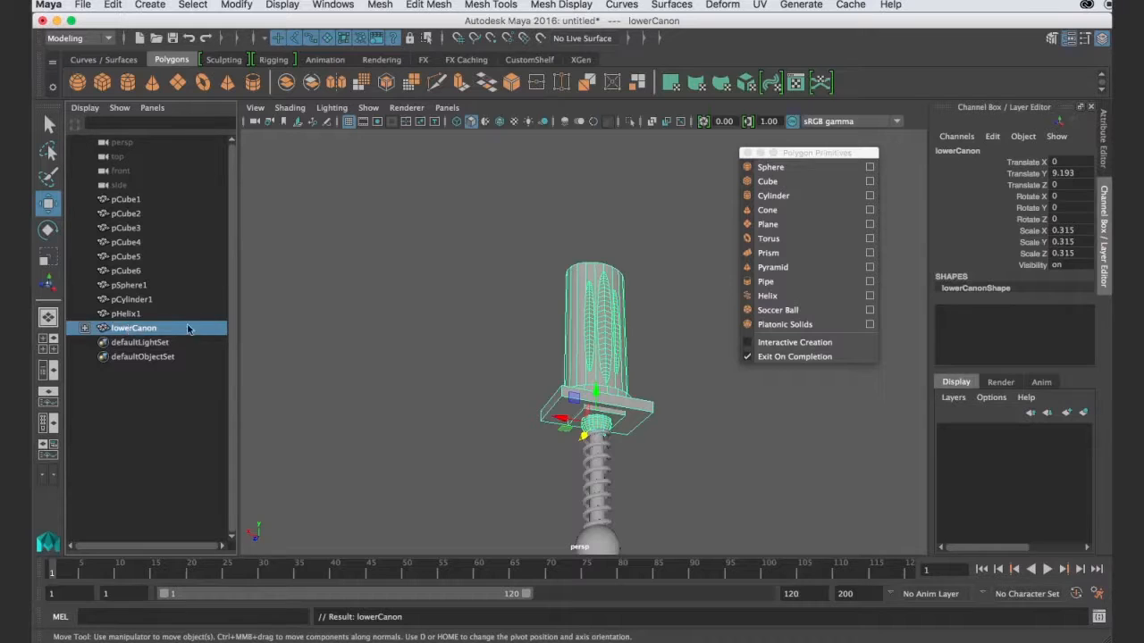
pyautogui.click(85, 329)
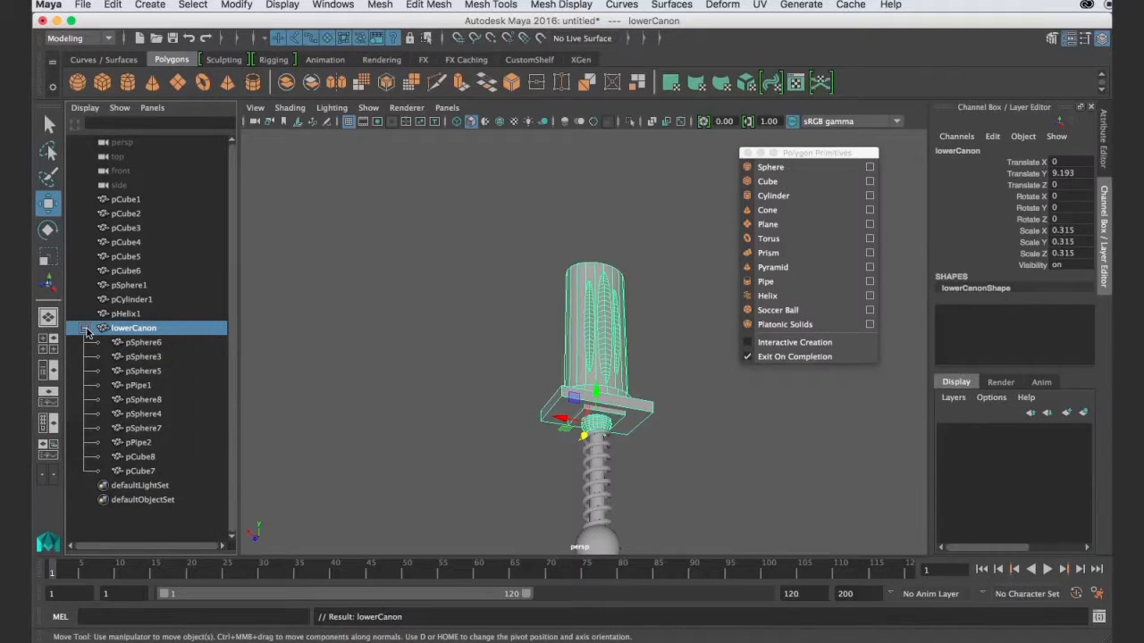
pyautogui.click(85, 329)
# Parent the lowerCanon group, the spring helix and the inner cylinder to the large ball below the spring
pyautogui.keyDown('alt'); pyautogui.moveTo(666, 440); pyautogui.dragTo(623, 466); pyautogui.keyUp('alt')
pyautogui.keyDown('alt'); pyautogui.moveTo(623, 465); pyautogui.dragTo(599, 394, button='middle'); pyautogui.keyUp('alt')
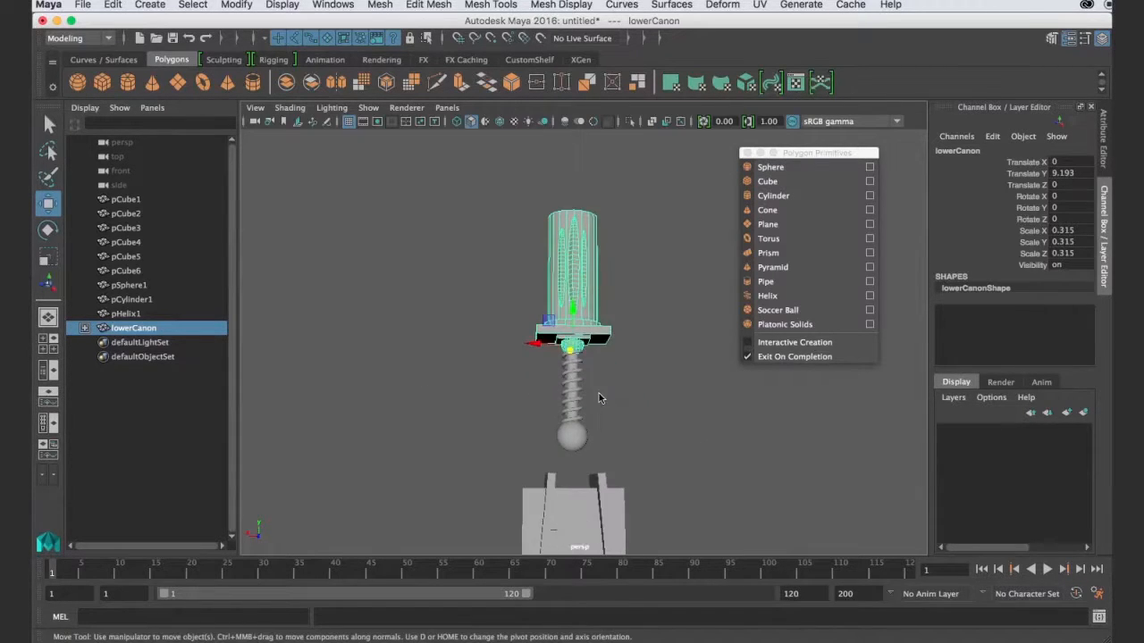
pyautogui.scroll(5, 599, 394)
pyautogui.click(573, 362)
pyautogui.click(579, 355)
pyautogui.keyDown('shift'); pyautogui.click(576, 370); pyautogui.keyUp('shift')
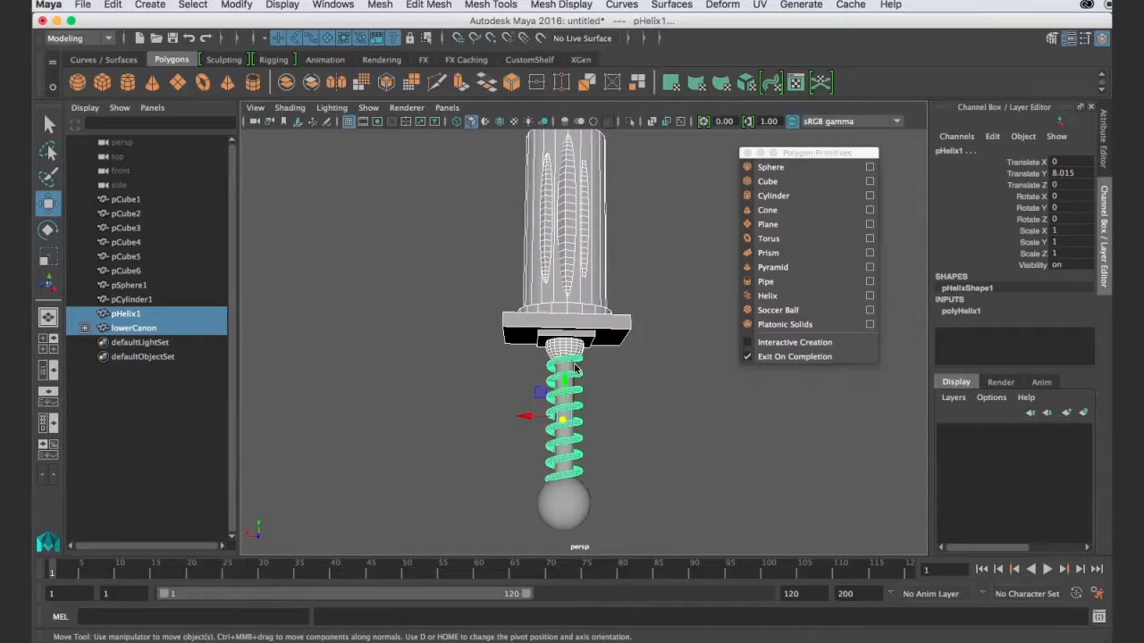
pyautogui.keyDown('shift'); pyautogui.click(579, 382); pyautogui.keyUp('shift')
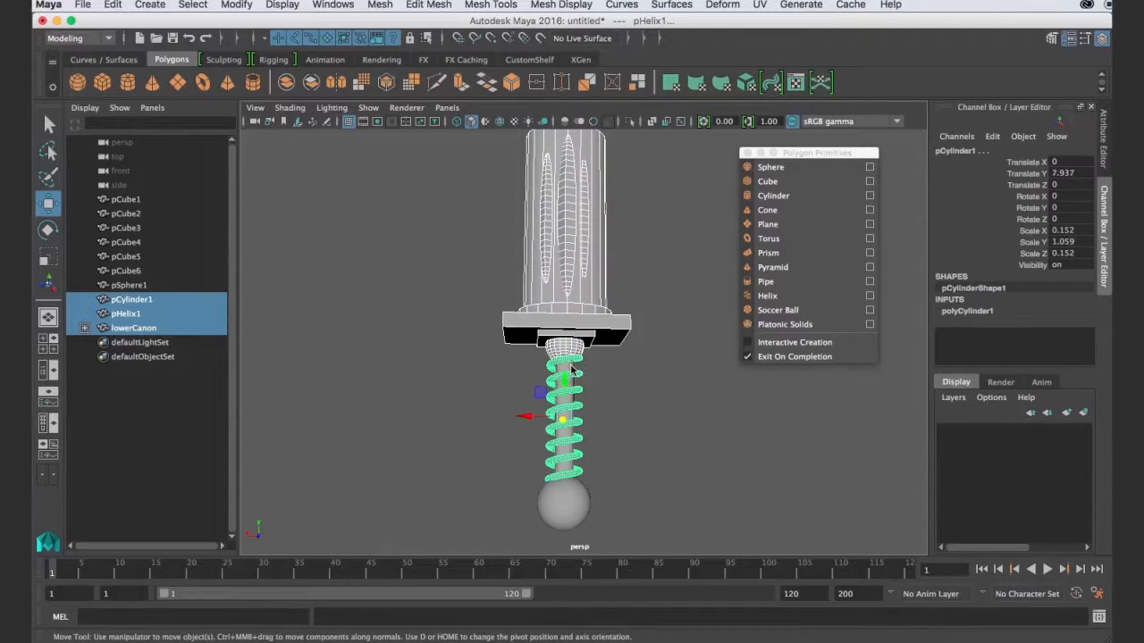
pyautogui.keyDown('shift'); pyautogui.click(572, 511); pyautogui.keyUp('shift')
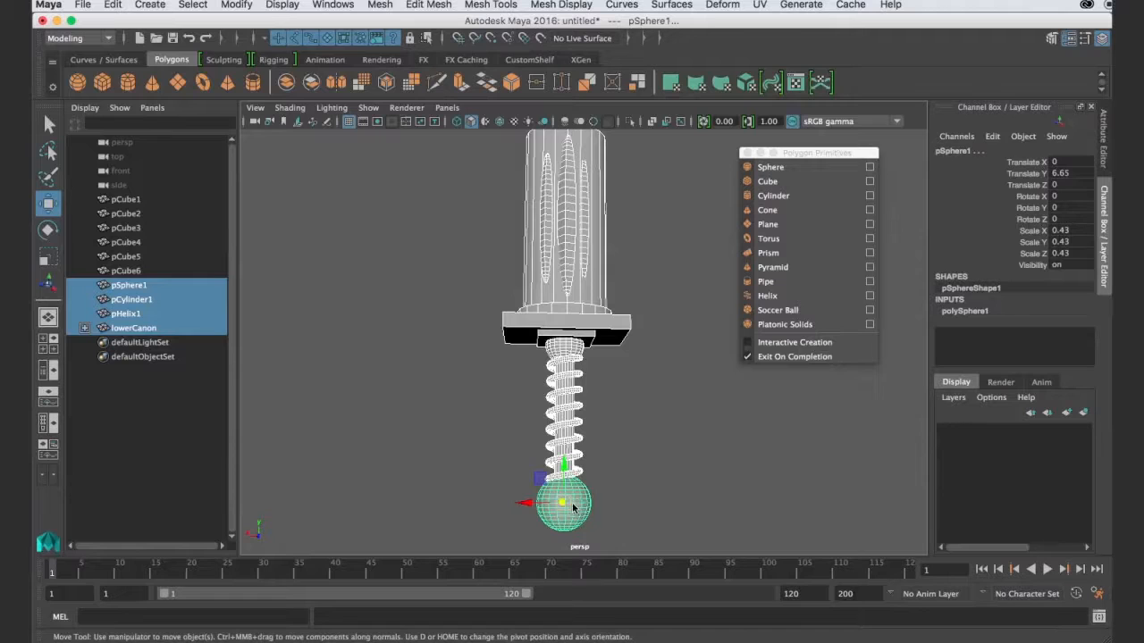
pyautogui.press('p')
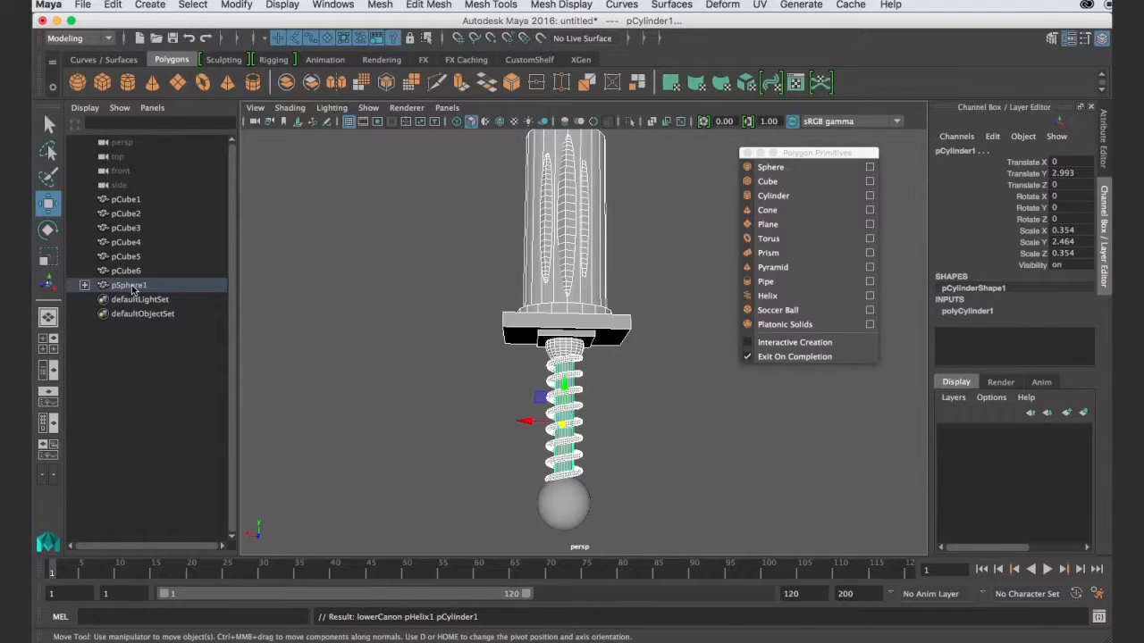
# Rename the large ball that parents the whole assembly shoulderJoint
pyautogui.click(512, 497)
pyautogui.click(575, 505)
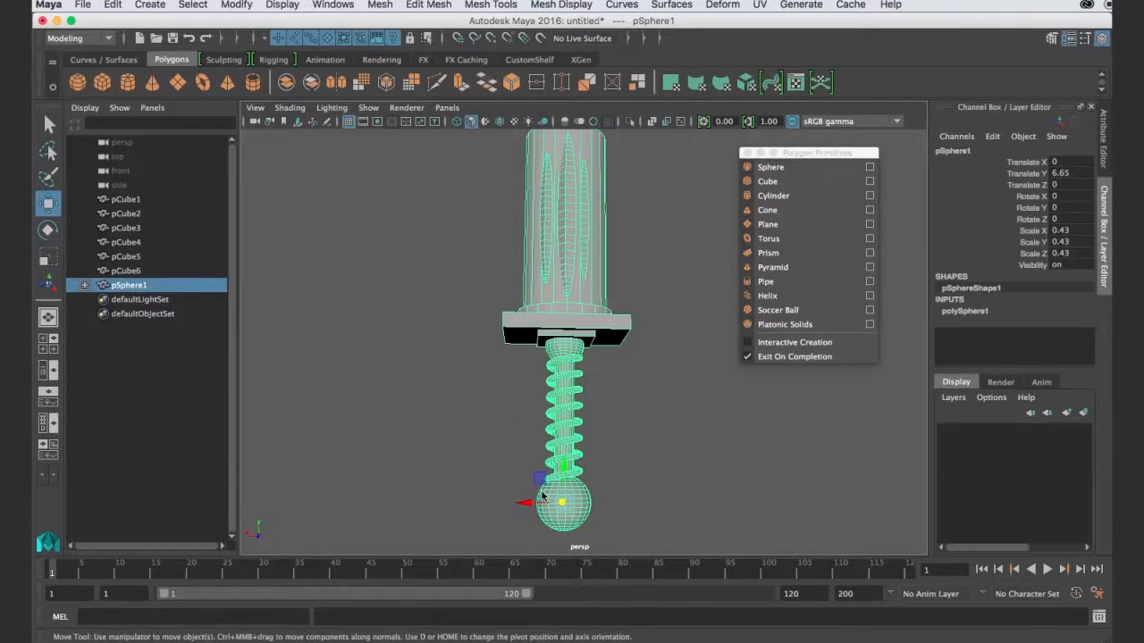
pyautogui.doubleClick(139, 288)
pyautogui.write('shoulderJoi')
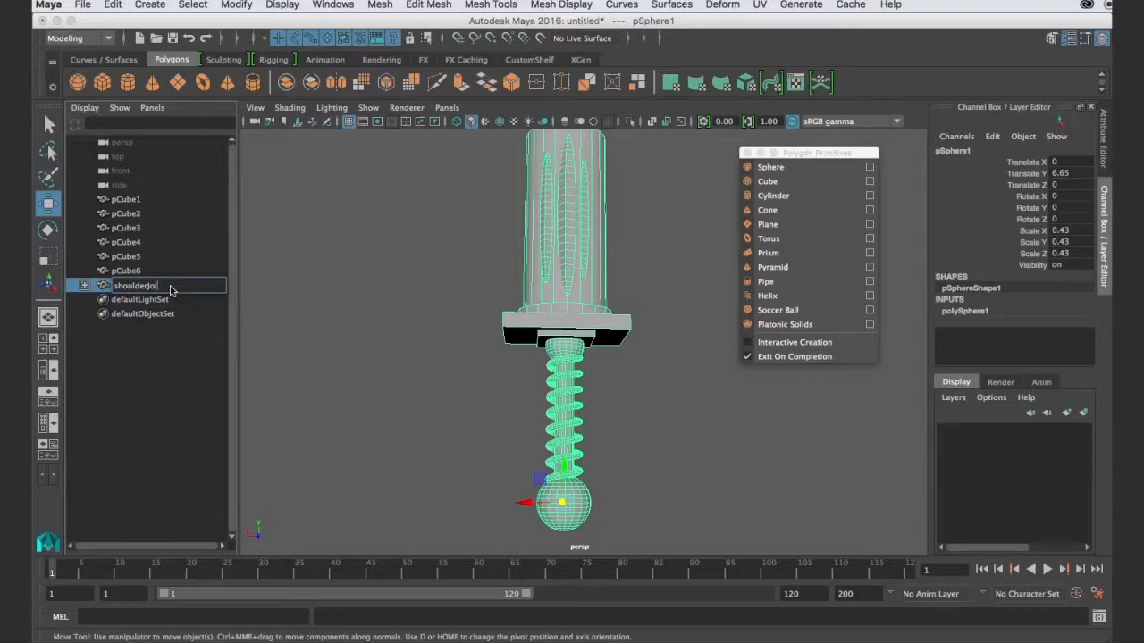
pyautogui.press('Return')
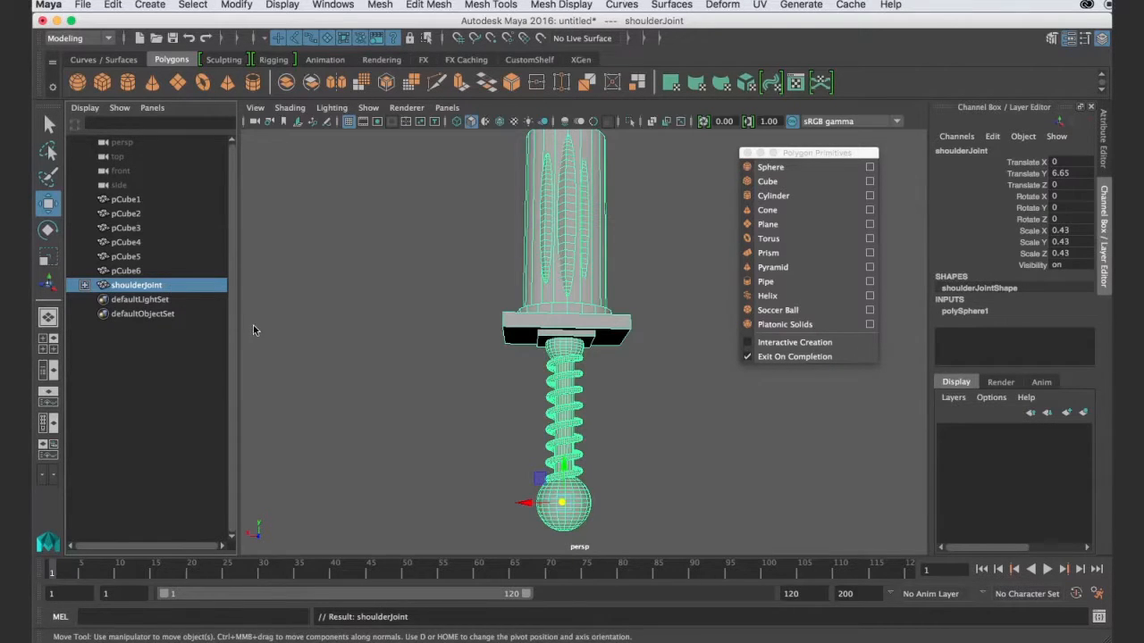
pyautogui.scroll(-10, 526, 444)
pyautogui.scroll(5, 676, 432)
pyautogui.scroll(-4, 656, 462)
pyautogui.keyDown('alt'); pyautogui.moveTo(651, 458); pyautogui.dragTo(576, 473); pyautogui.keyUp('alt')
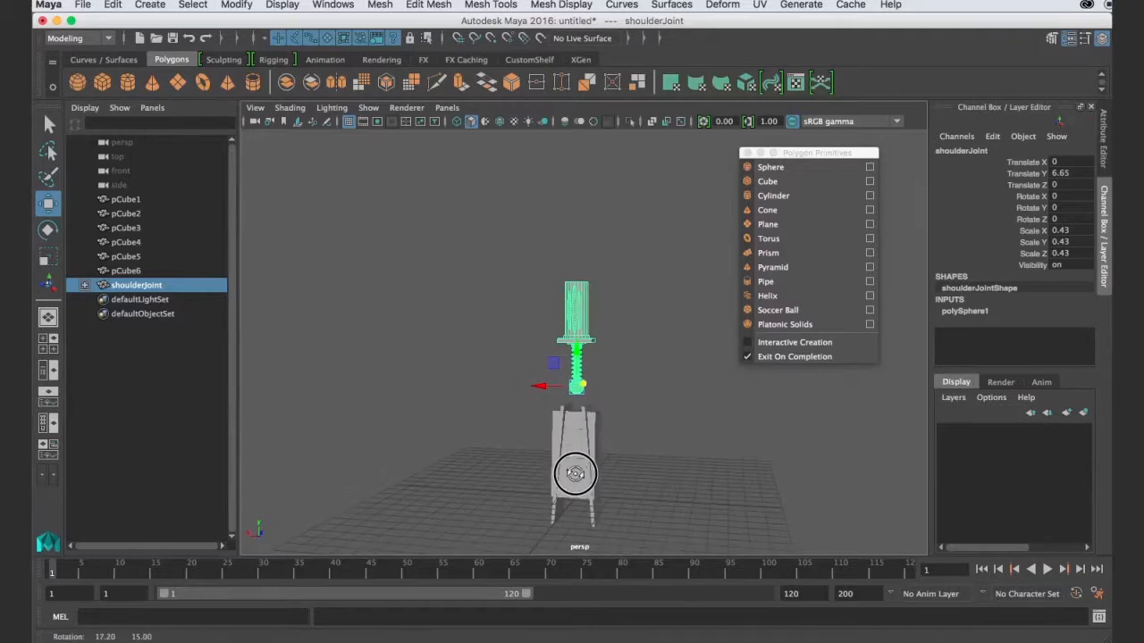
pyautogui.scroll(2, 583, 379)
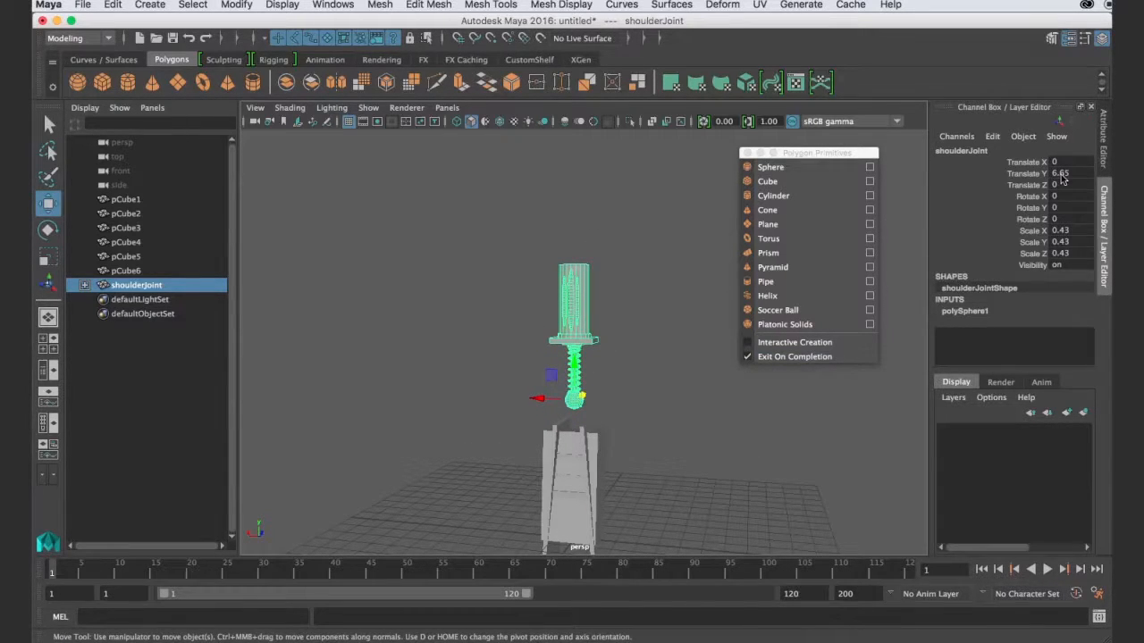
pyautogui.keyDown('alt'); pyautogui.moveTo(607, 458); pyautogui.dragTo(594, 408, button='middle'); pyautogui.keyUp('alt')
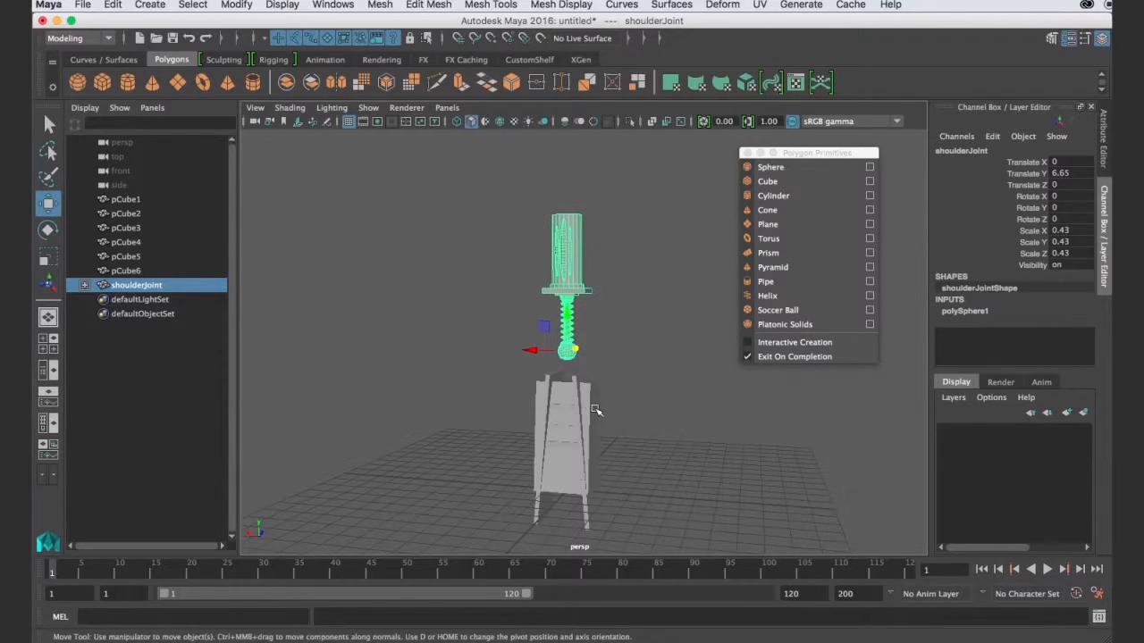
# Move the shoulderJoint assembly to about X -1.45, Y 4.54, Z 0.16 beside the upper torso and rotate it about 102.6° in Z
pyautogui.moveTo(534, 351); pyautogui.dragTo(553, 354)
pyautogui.keyDown('alt'); pyautogui.moveTo(623, 404); pyautogui.dragTo(559, 429); pyautogui.keyUp('alt')
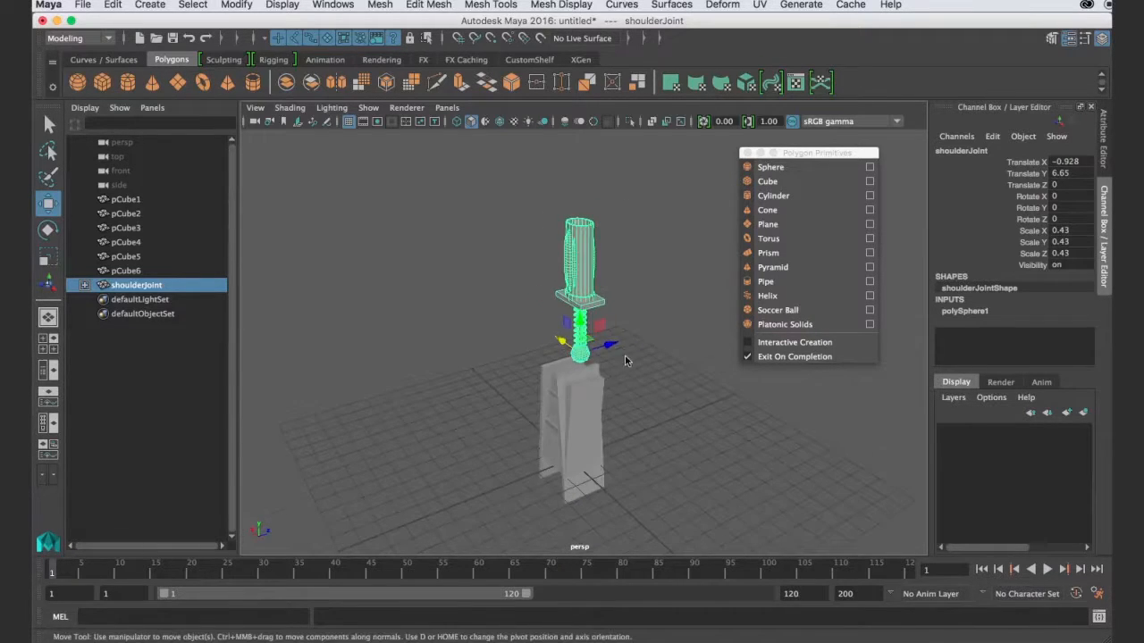
pyautogui.moveTo(560, 351); pyautogui.dragTo(658, 418)
pyautogui.scroll(5, 656, 417)
pyautogui.moveTo(601, 450); pyautogui.dragTo(617, 469)
pyautogui.press('e')
pyautogui.press('w')
pyautogui.moveTo(595, 401); pyautogui.dragTo(619, 420)
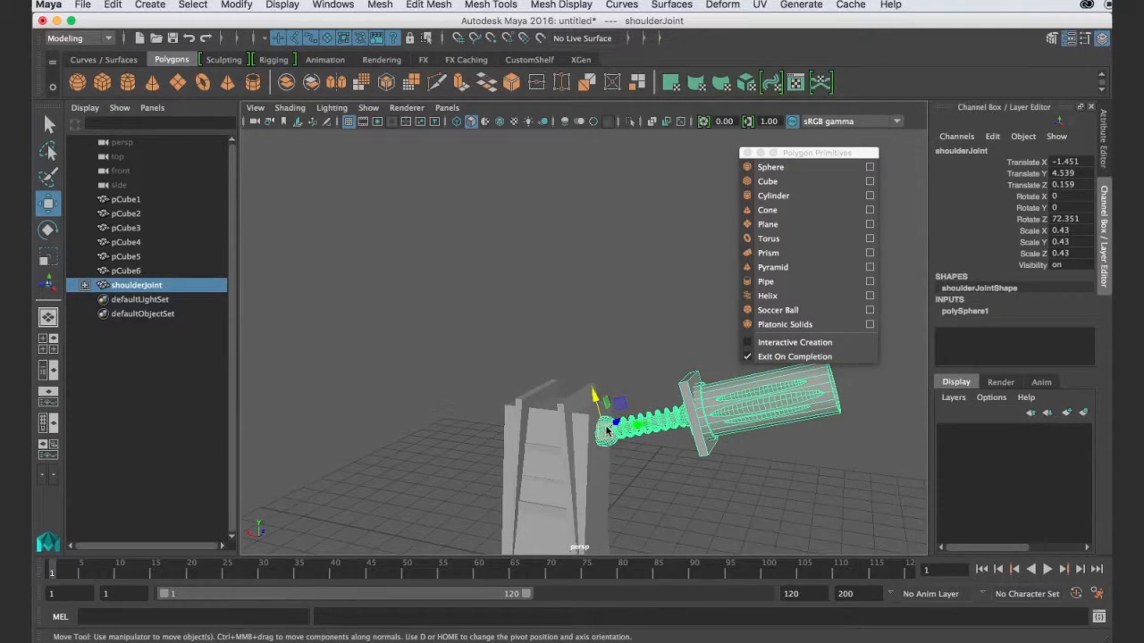
pyautogui.press('e')
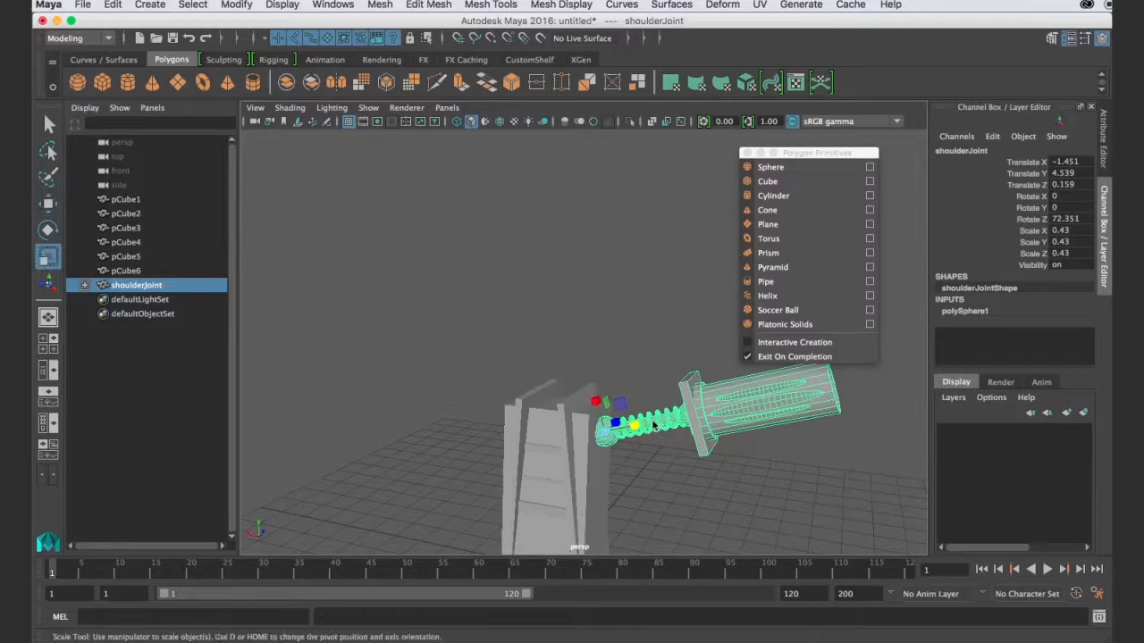
pyautogui.moveTo(617, 417)
pyautogui.mouseDown()
pyautogui.moveTo(633, 435)
pyautogui.moveTo(620, 415)
pyautogui.moveTo(623, 426)
pyautogui.mouseUp()
# Test the arm's posing by nudging and rotating shoulderJoint to about 136.7° in Z and lowerCanon to about -85.9° in X
pyautogui.press('w')
pyautogui.press('e')
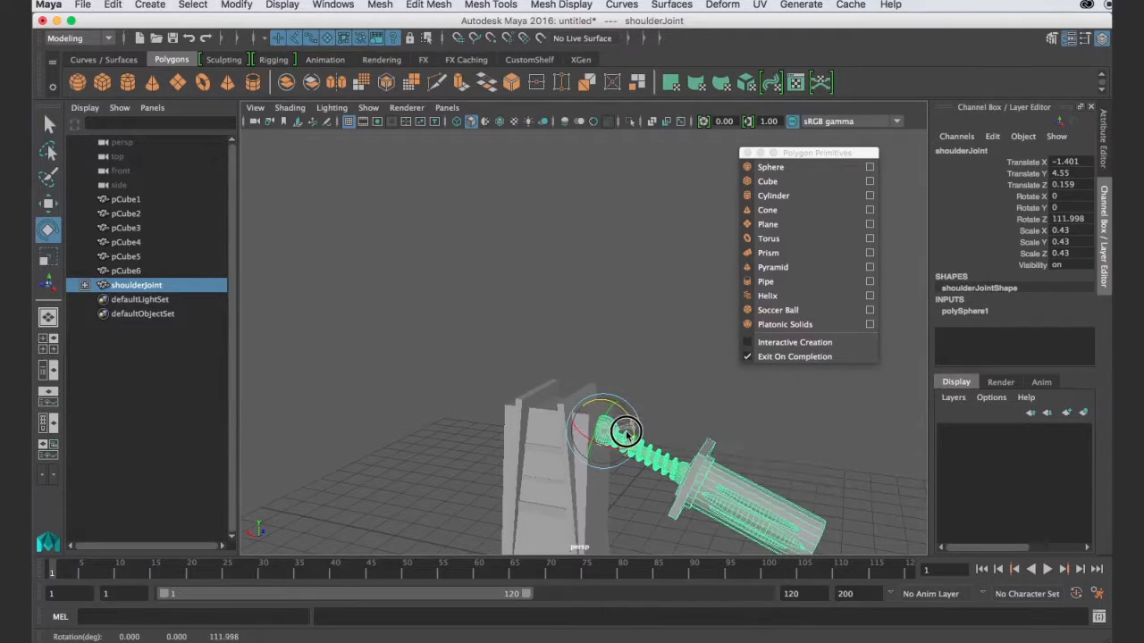
pyautogui.click(679, 479)
pyautogui.moveTo(700, 497); pyautogui.dragTo(657, 482)
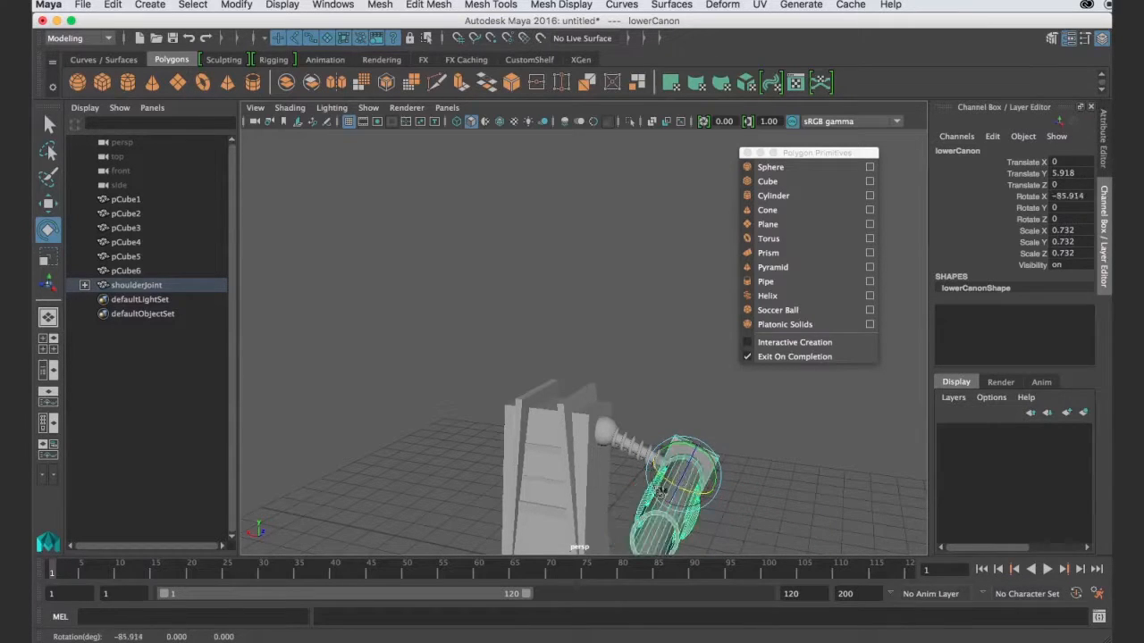
pyautogui.keyDown('alt'); pyautogui.moveTo(743, 485); pyautogui.dragTo(596, 445); pyautogui.keyUp('alt')
pyautogui.click(591, 431)
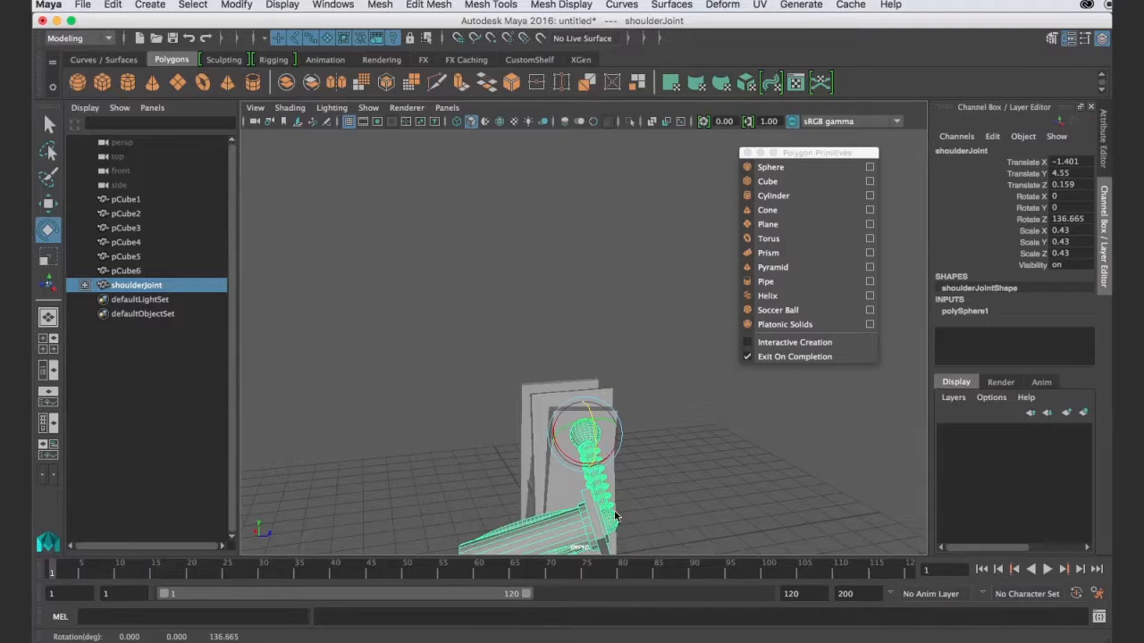
pyautogui.click(715, 482)
pyautogui.moveTo(716, 482)
pyautogui.keyDown('alt'); pyautogui.mouseDown()
pyautogui.moveTo(684, 491)
pyautogui.moveTo(817, 477)
pyautogui.moveTo(794, 500)
pyautogui.moveTo(715, 493)
pyautogui.mouseUp(); pyautogui.keyUp('alt')
pyautogui.moveTo(675, 424)
pyautogui.keyDown('alt'); pyautogui.mouseDown()
pyautogui.moveTo(680, 471)
pyautogui.moveTo(707, 453)
pyautogui.moveTo(692, 422)
pyautogui.mouseUp(); pyautogui.keyUp('alt')
# Undo the trial rotations of shoulderJoint and lowerCanon and the last small shift of the arm
pyautogui.press('z')
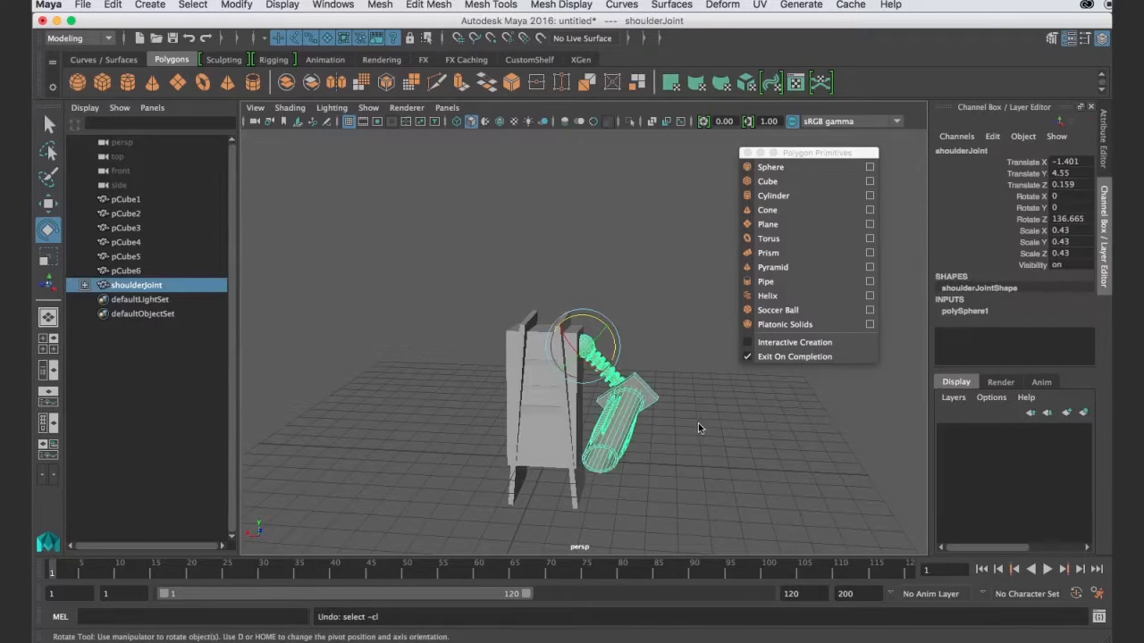
pyautogui.press('z')
pyautogui.press('z')
pyautogui.press('z')
pyautogui.press('z')
pyautogui.press('z')
pyautogui.press('z')
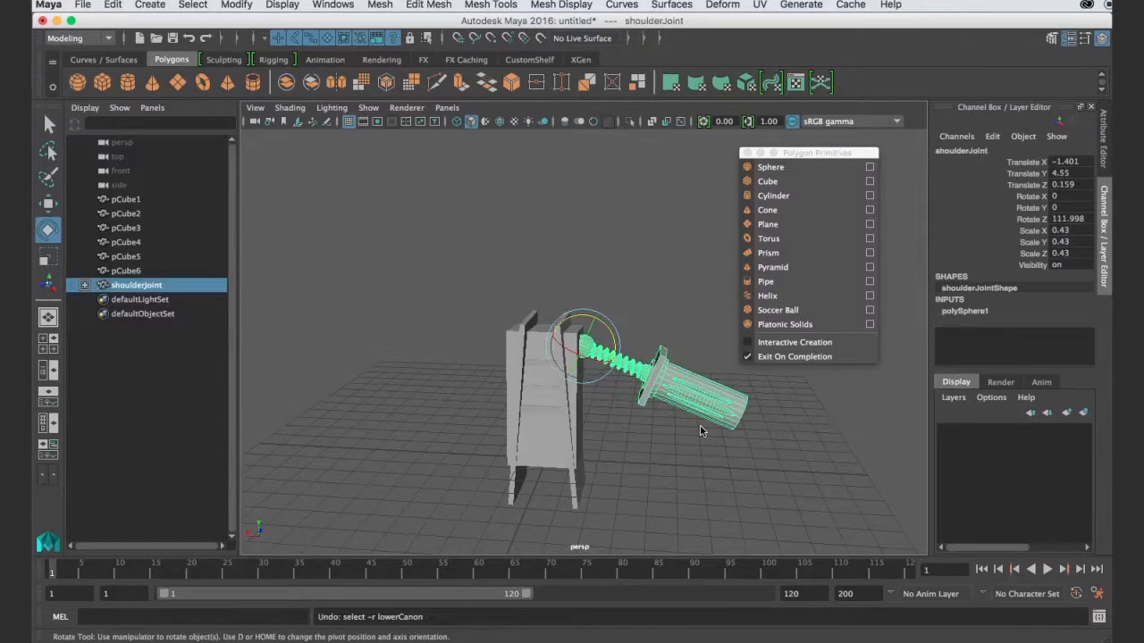
pyautogui.press('z')
pyautogui.press('z')
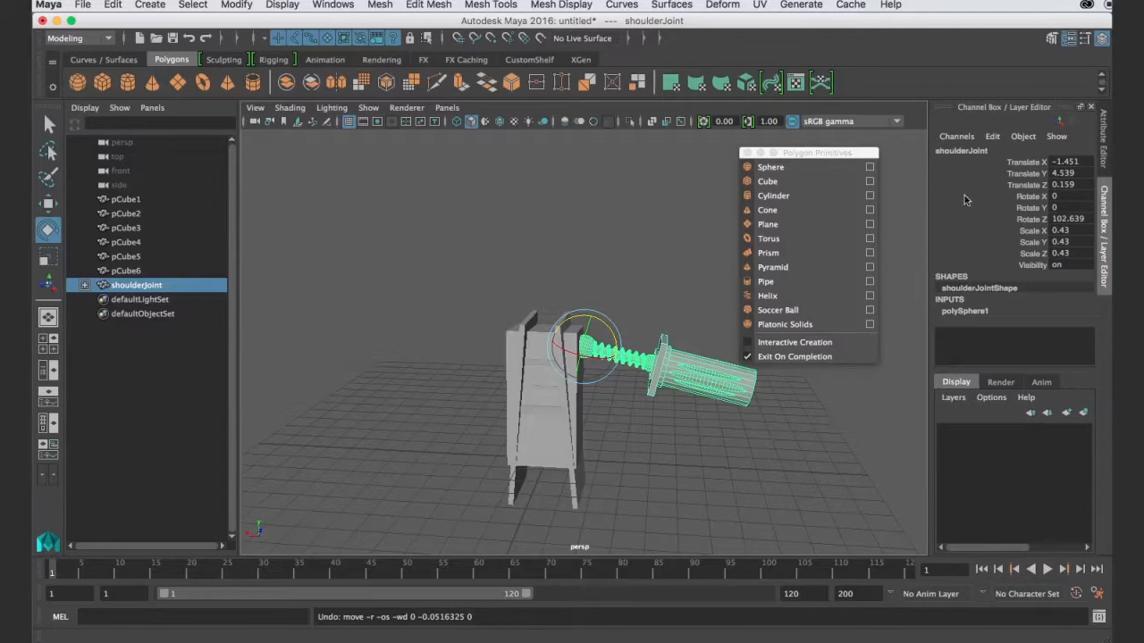
# Freeze the transformations of the shoulderJoint arm and duplicate it
pyautogui.click(237, 5)
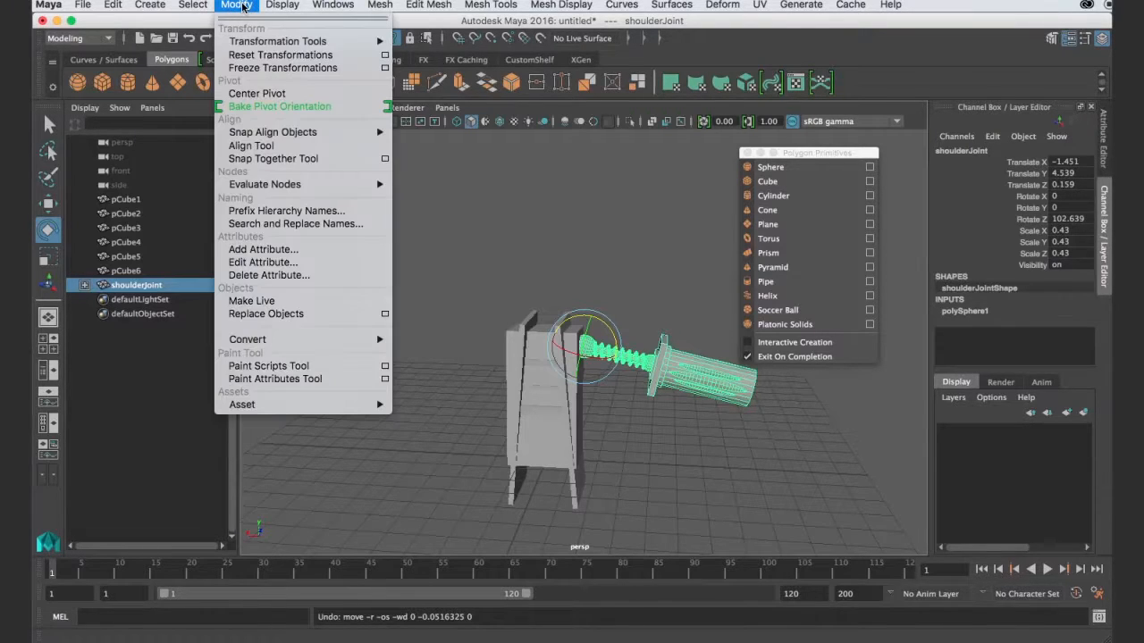
pyautogui.click(256, 66)
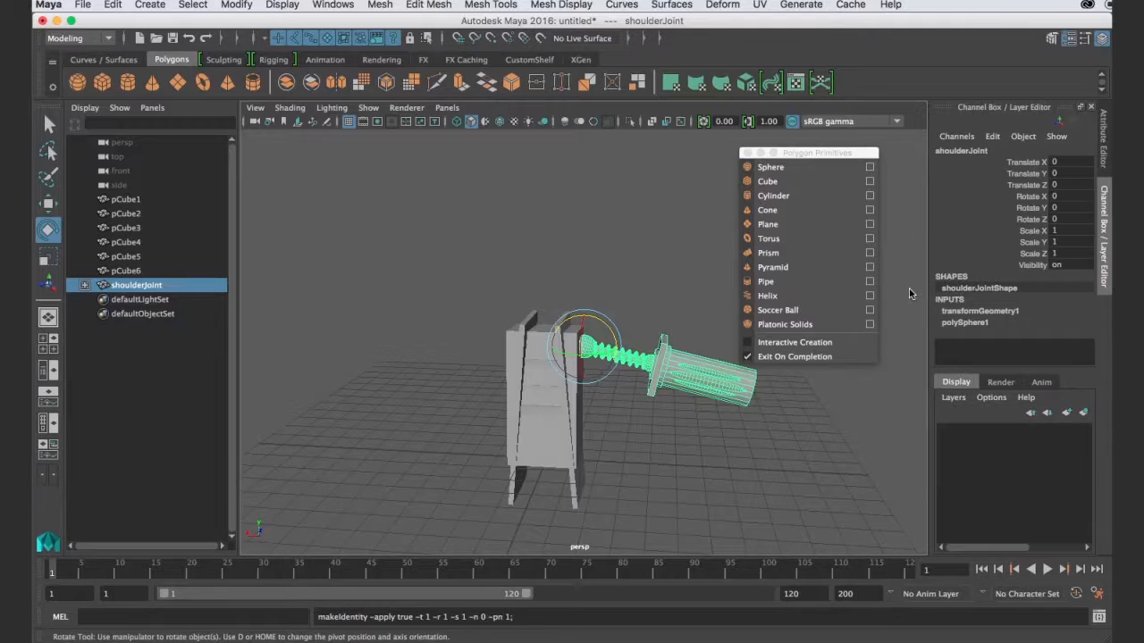
pyautogui.hotkey('ctrl', 'd')
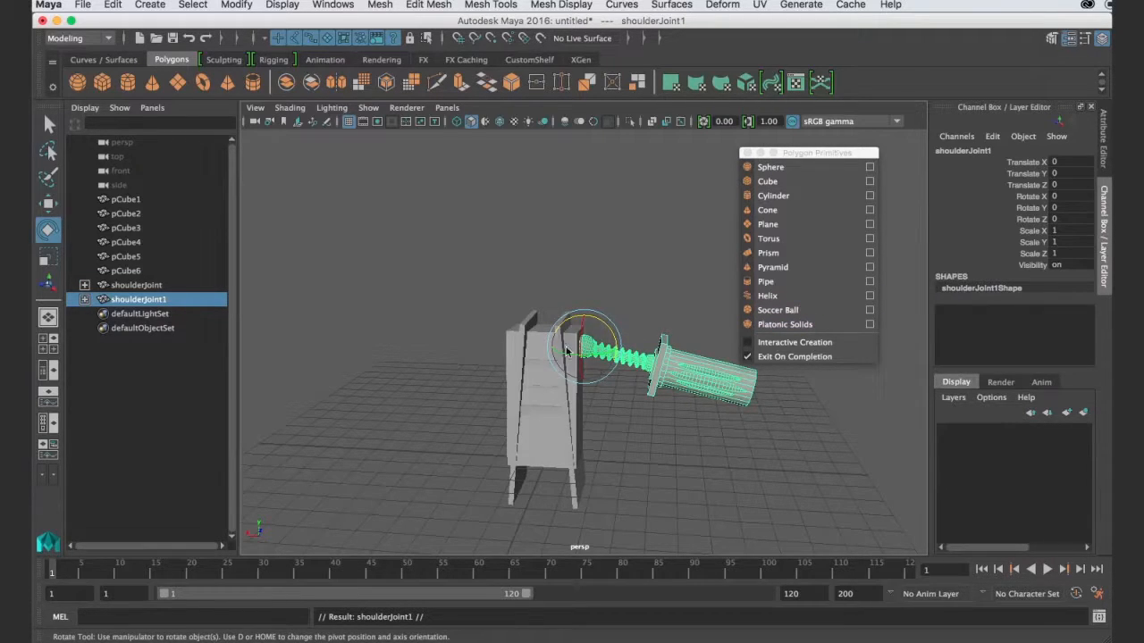
# Mirror the duplicated arm with a Scale X of -1 and move it to the torso's opposite side at about Translate X 2.75
pyautogui.moveTo(611, 334); pyautogui.dragTo(515, 436)
pyautogui.press('z')
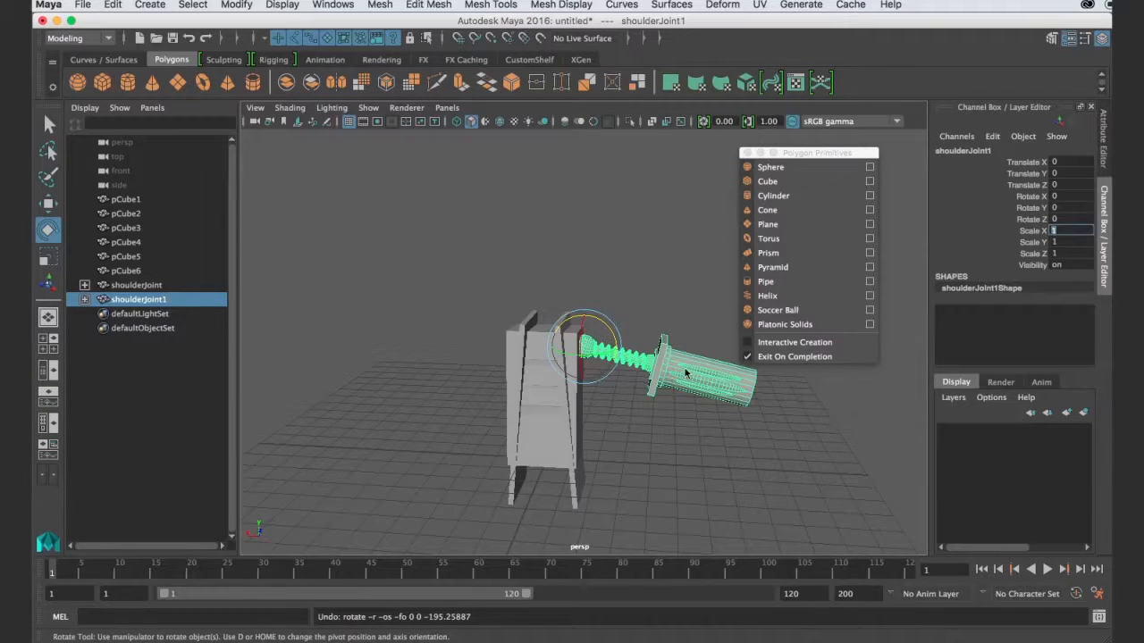
pyautogui.press('Return')
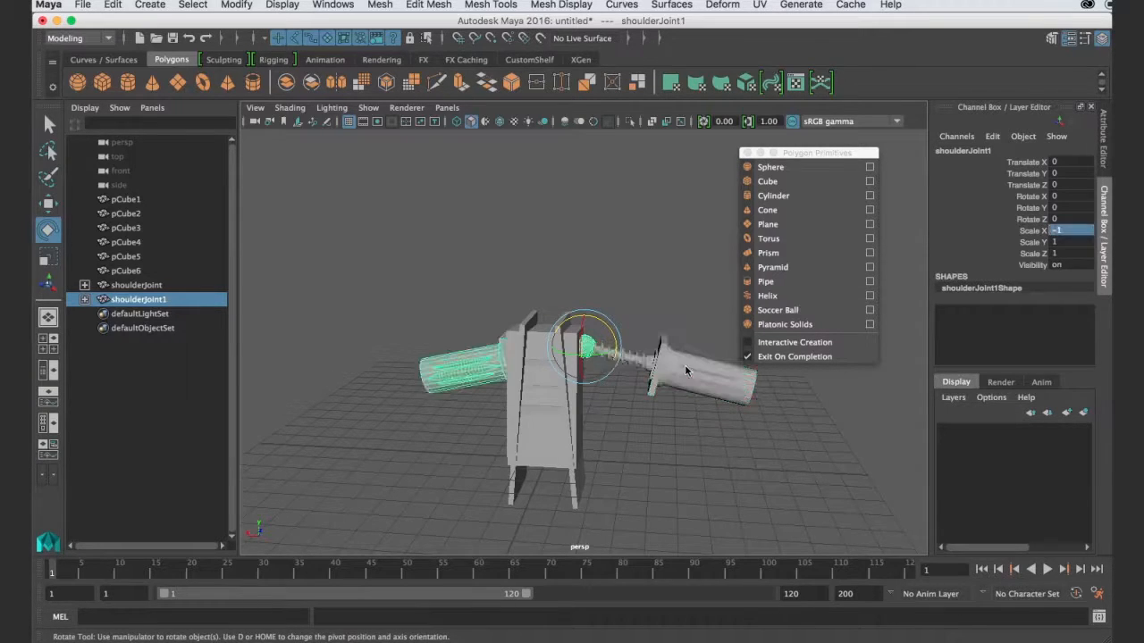
pyautogui.press('w')
pyautogui.moveTo(585, 346); pyautogui.dragTo(697, 398)
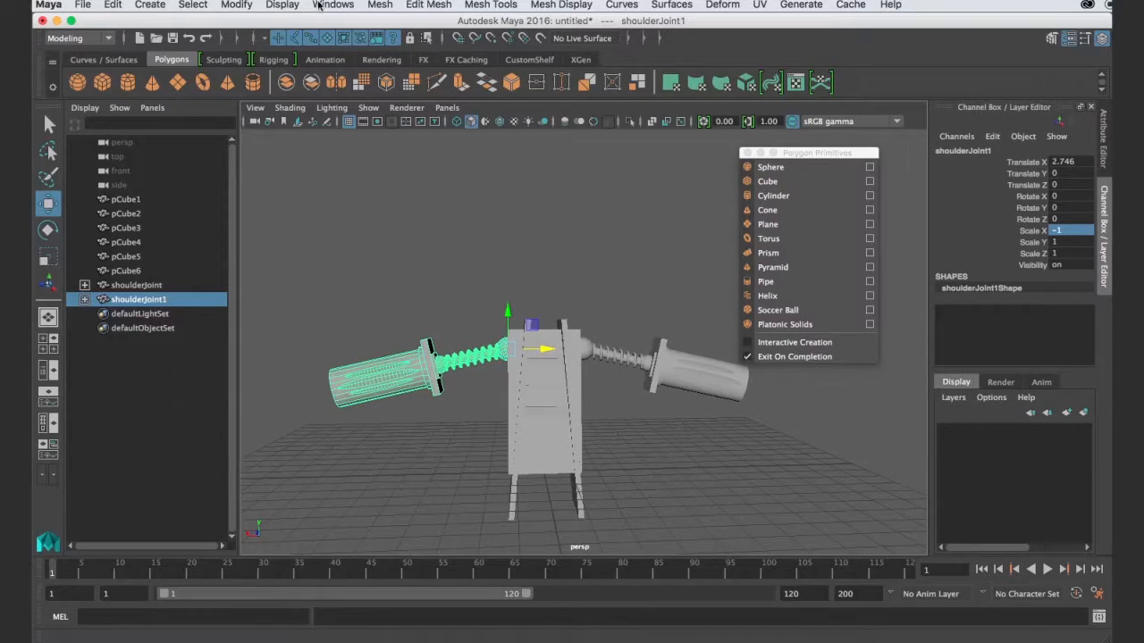
# Freeze the transformations of the mirrored shoulderJoint1 arm
pyautogui.click(203, 6)
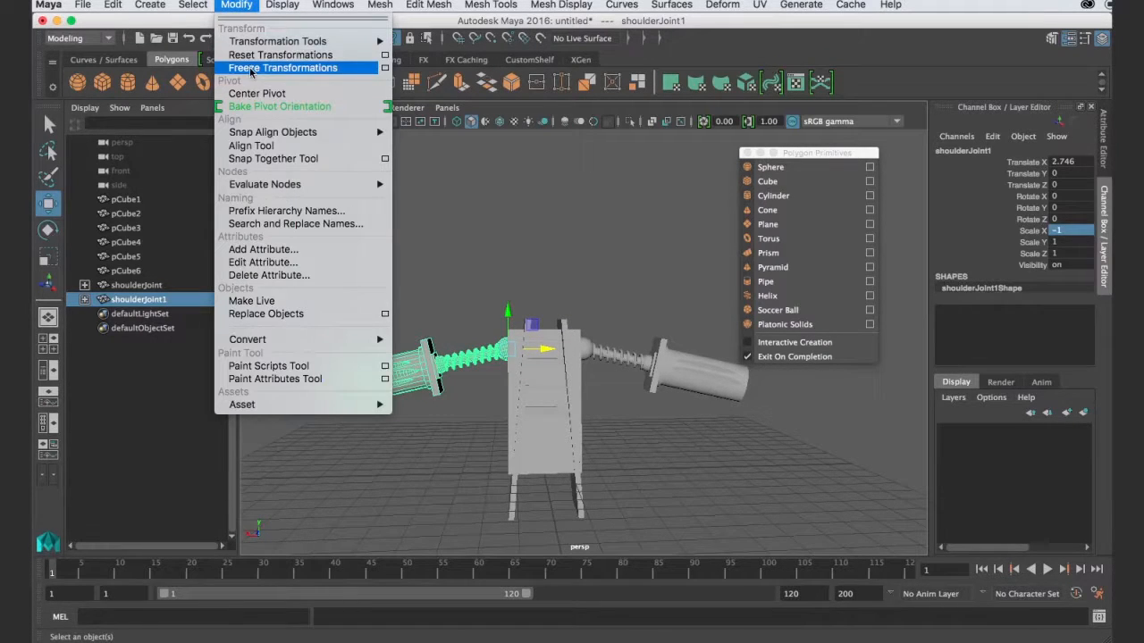
pyautogui.click(249, 67)
pyautogui.click(581, 265)
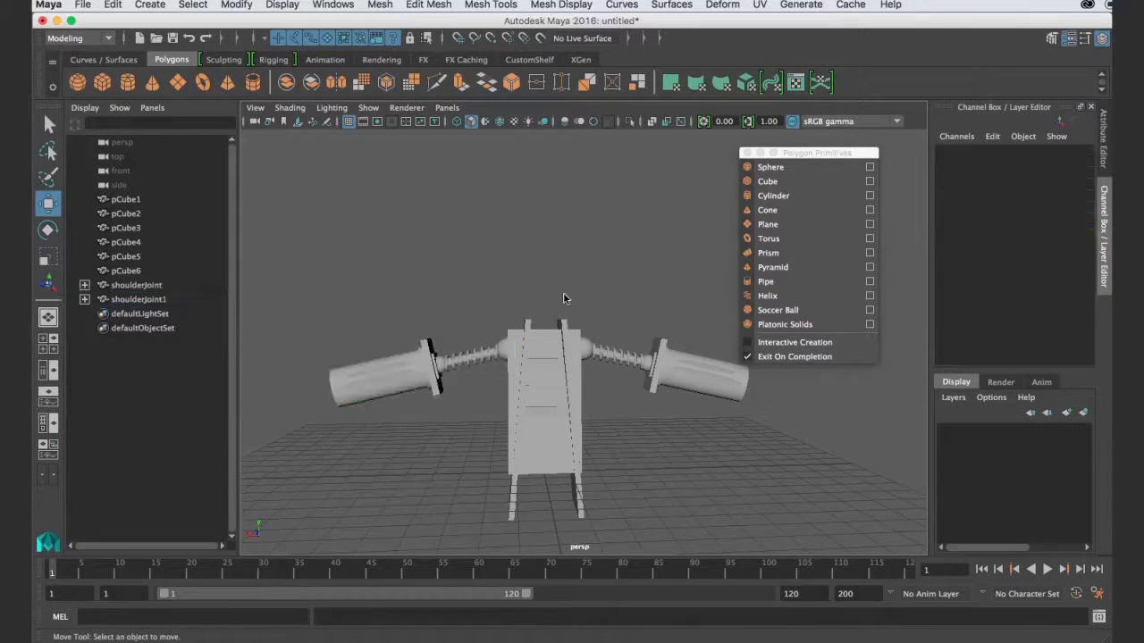
# Rotate the mirrored shoulderJoint1 arm upward to about 47.5° in Z
pyautogui.click(503, 349)
pyautogui.scroll(3, 535, 330)
pyautogui.scroll(-3, 534, 331)
pyautogui.press('e')
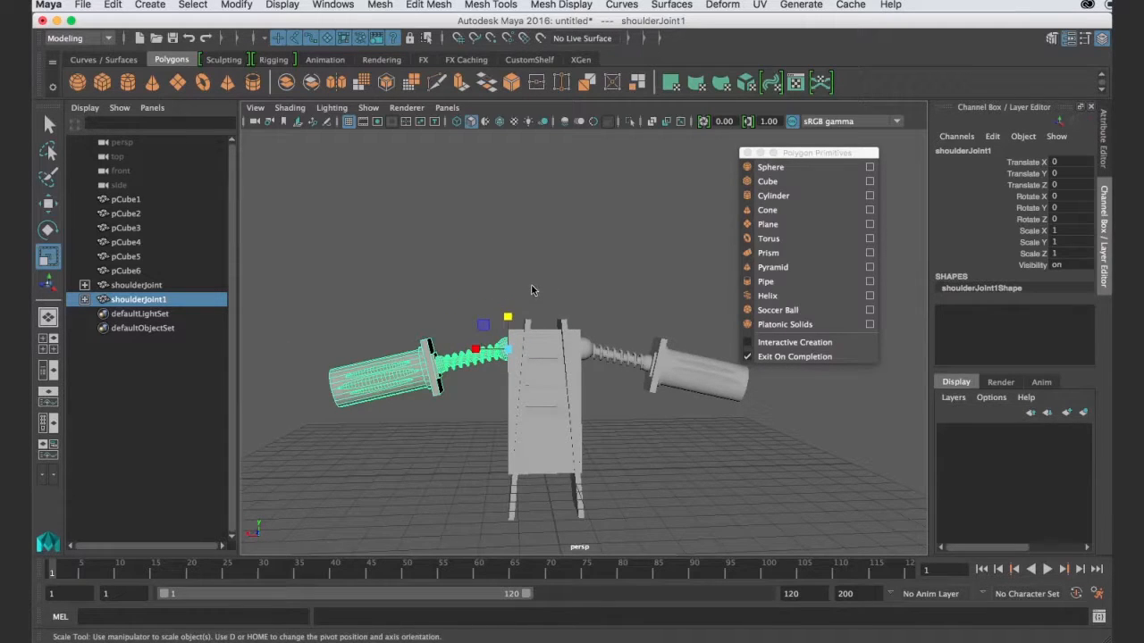
pyautogui.moveTo(510, 322); pyautogui.dragTo(487, 314)
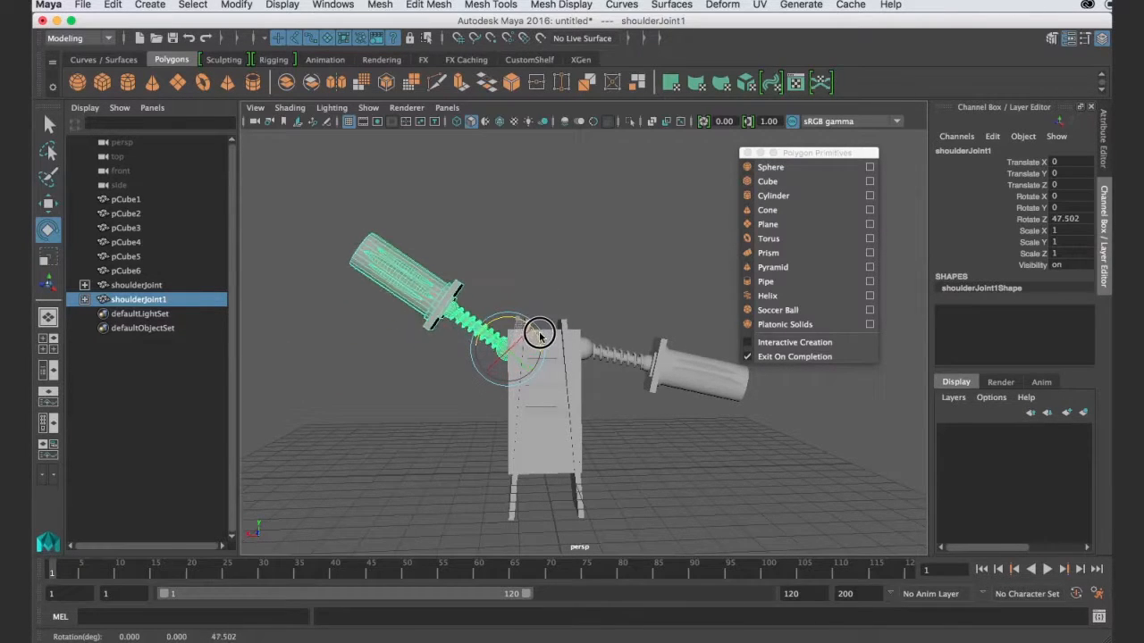
# Rotate the mirrored arm's lowerCanon about 16.9° in Y and 42.4° in Z so its cannon points up
pyautogui.click(458, 309)
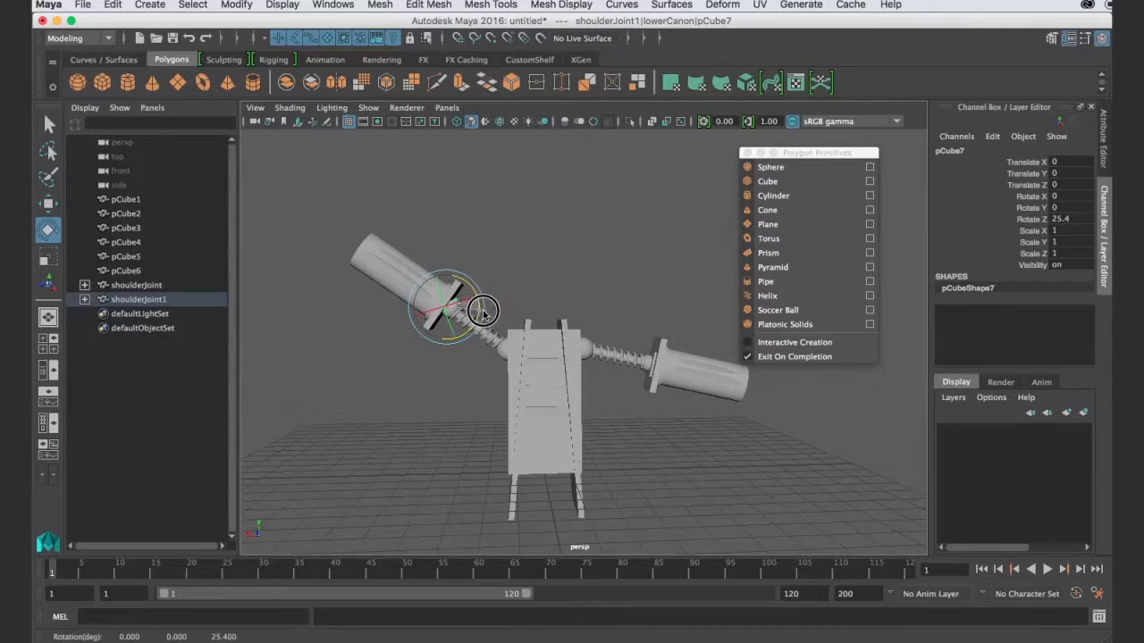
pyautogui.press('z')
pyautogui.scroll(4, 514, 288)
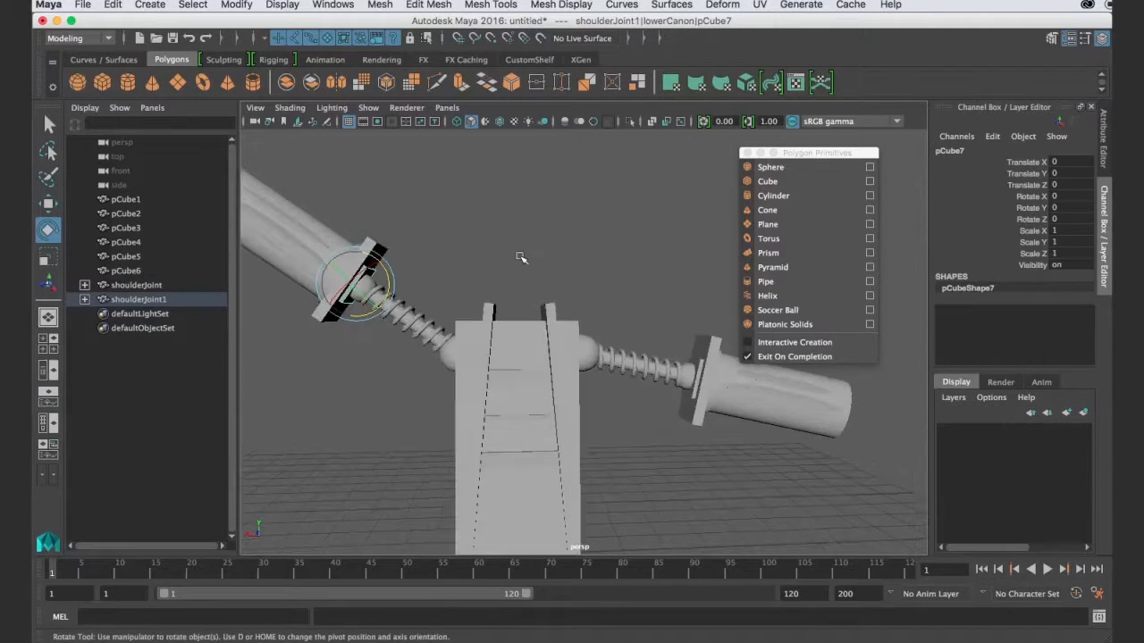
pyautogui.click(391, 284)
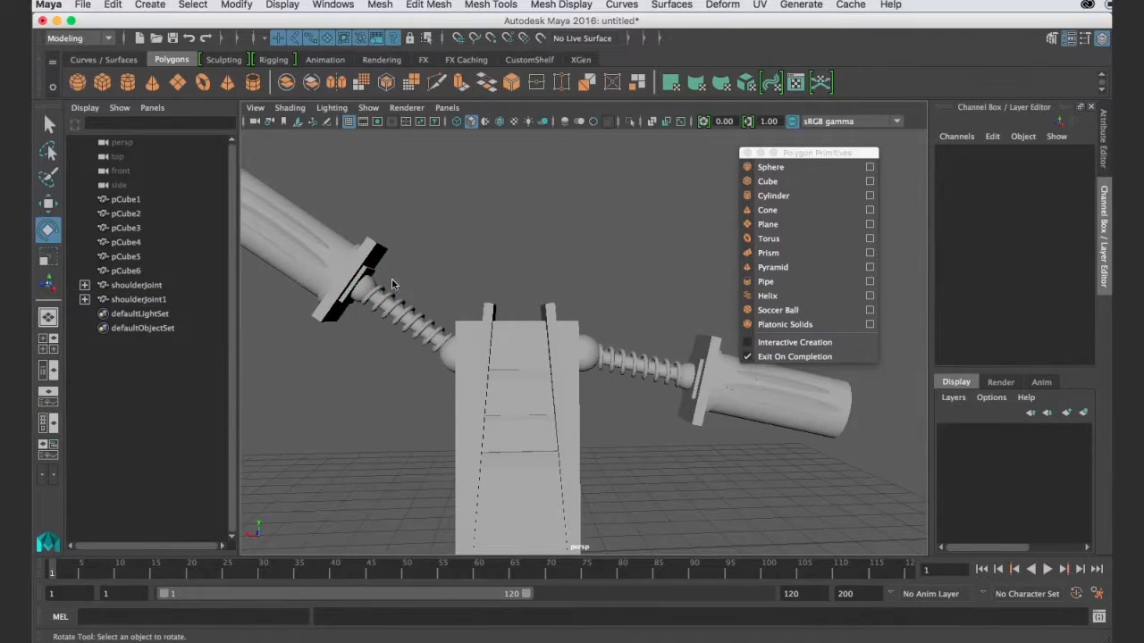
pyautogui.click(391, 284)
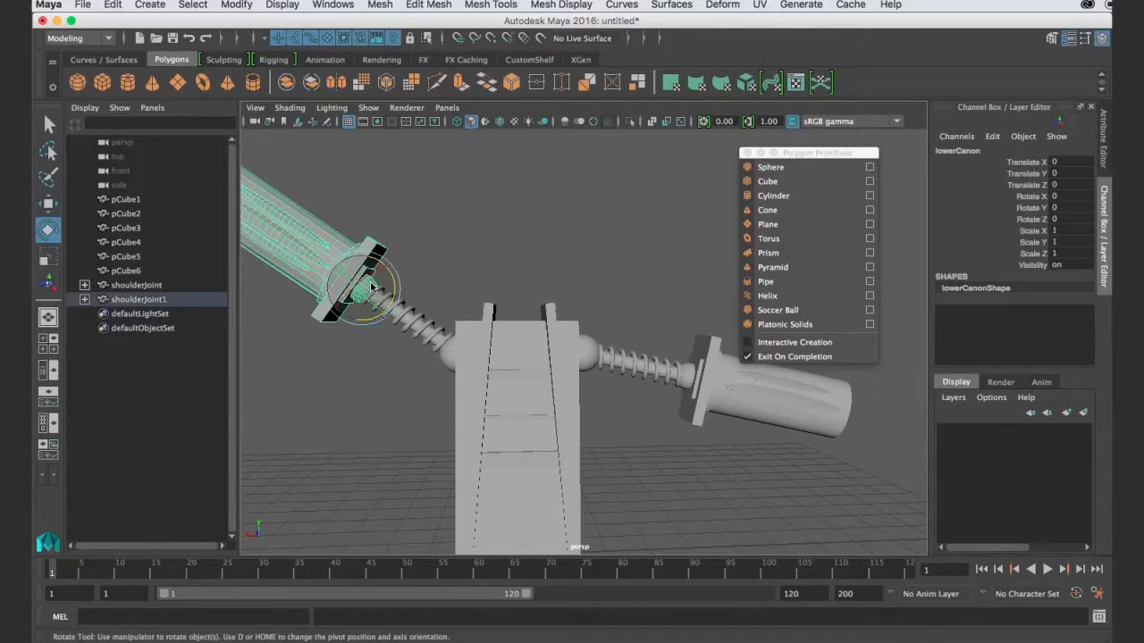
pyautogui.moveTo(388, 287); pyautogui.dragTo(360, 283)
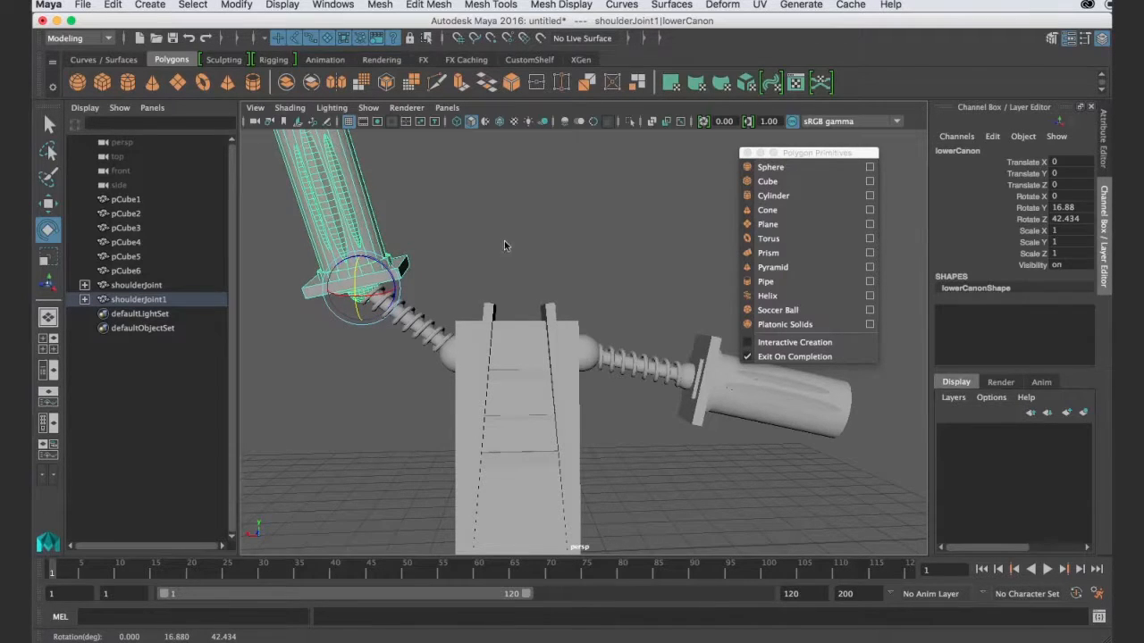
pyautogui.click(452, 348)
pyautogui.moveTo(467, 322); pyautogui.dragTo(469, 325)
pyautogui.click(555, 249)
pyautogui.scroll(-5, 555, 249)
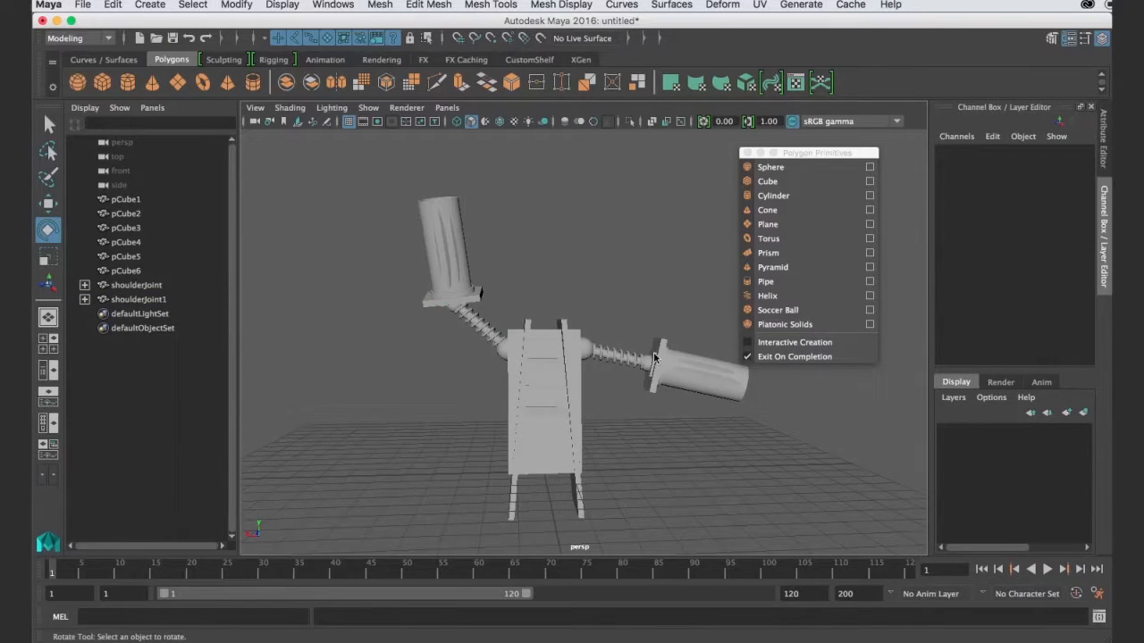
# Raise the original shoulderJoint arm to about -57.1° in Z and turn its cannon upward to match the mirrored arm
pyautogui.keyDown('alt'); pyautogui.moveTo(656, 358); pyautogui.dragTo(597, 295); pyautogui.keyUp('alt')
pyautogui.click(589, 348)
pyautogui.click(640, 312)
pyautogui.click(663, 411)
pyautogui.keyDown('alt'); pyautogui.moveTo(663, 411); pyautogui.dragTo(587, 347); pyautogui.keyUp('alt')
# Move the original shoulderJoint arm inward to about Translate X 0.117, Y -0.011 so its ball sits closer to the torso
pyautogui.click(601, 361)
pyautogui.press('w')
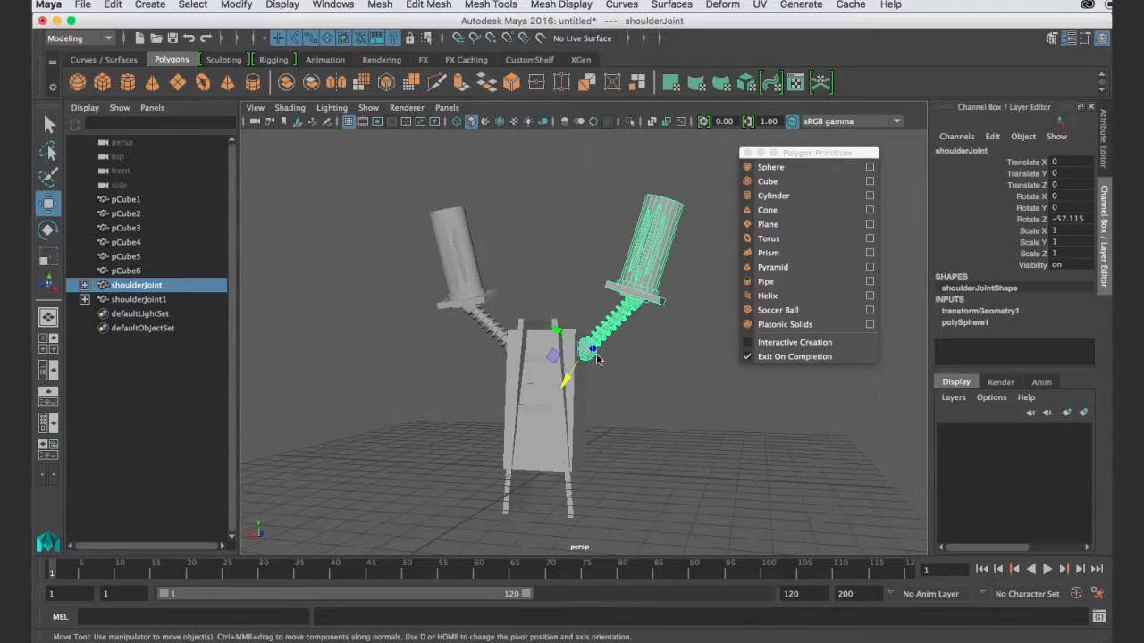
pyautogui.moveTo(558, 334); pyautogui.dragTo(555, 331)
pyautogui.click(560, 382)
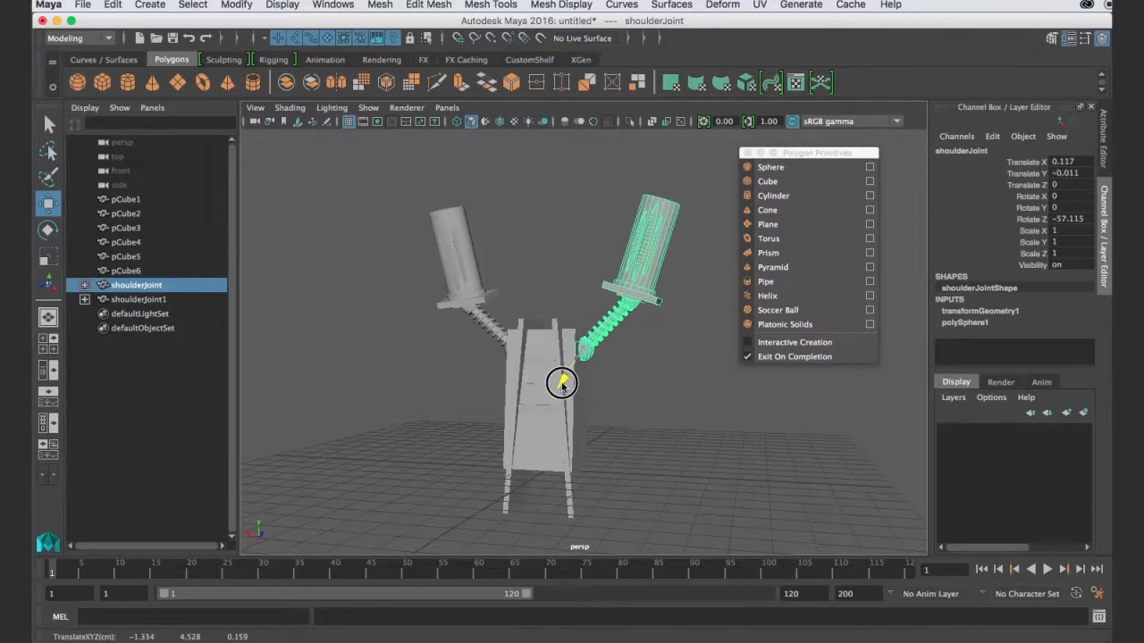